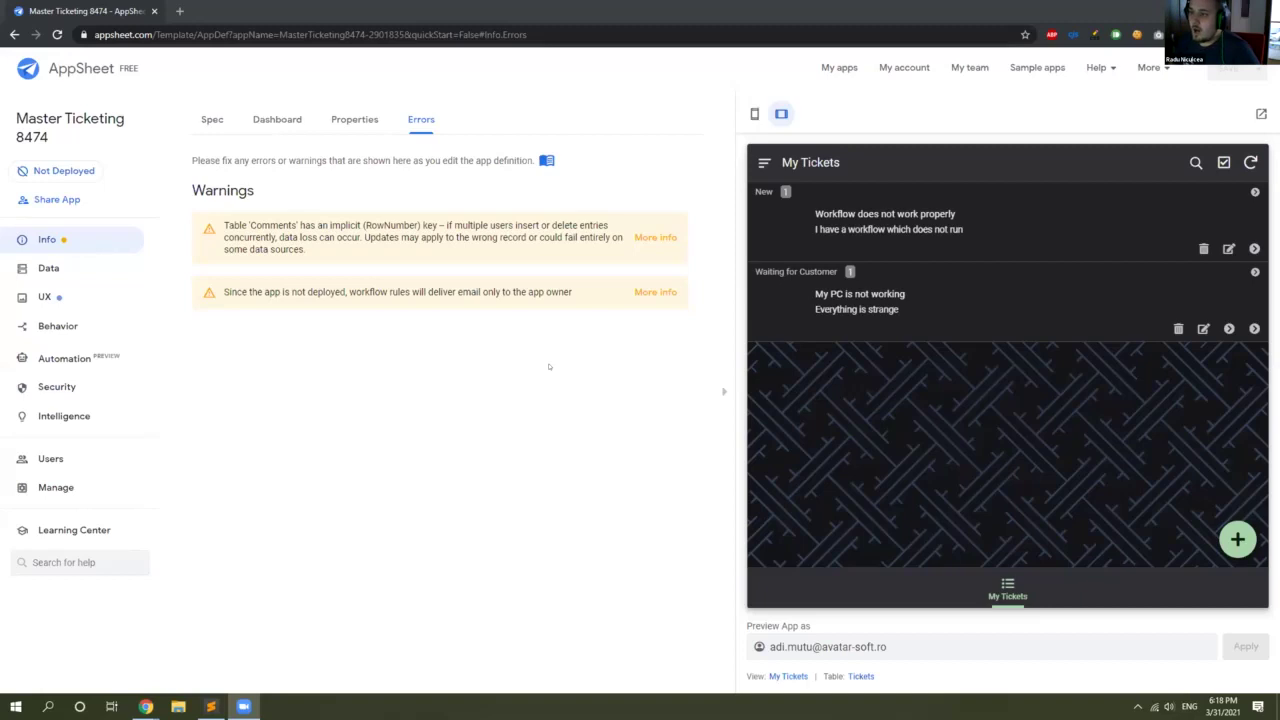
Step: Review the app's users, keep Google as authentication provider, then view the four data tables
click(110, 465)
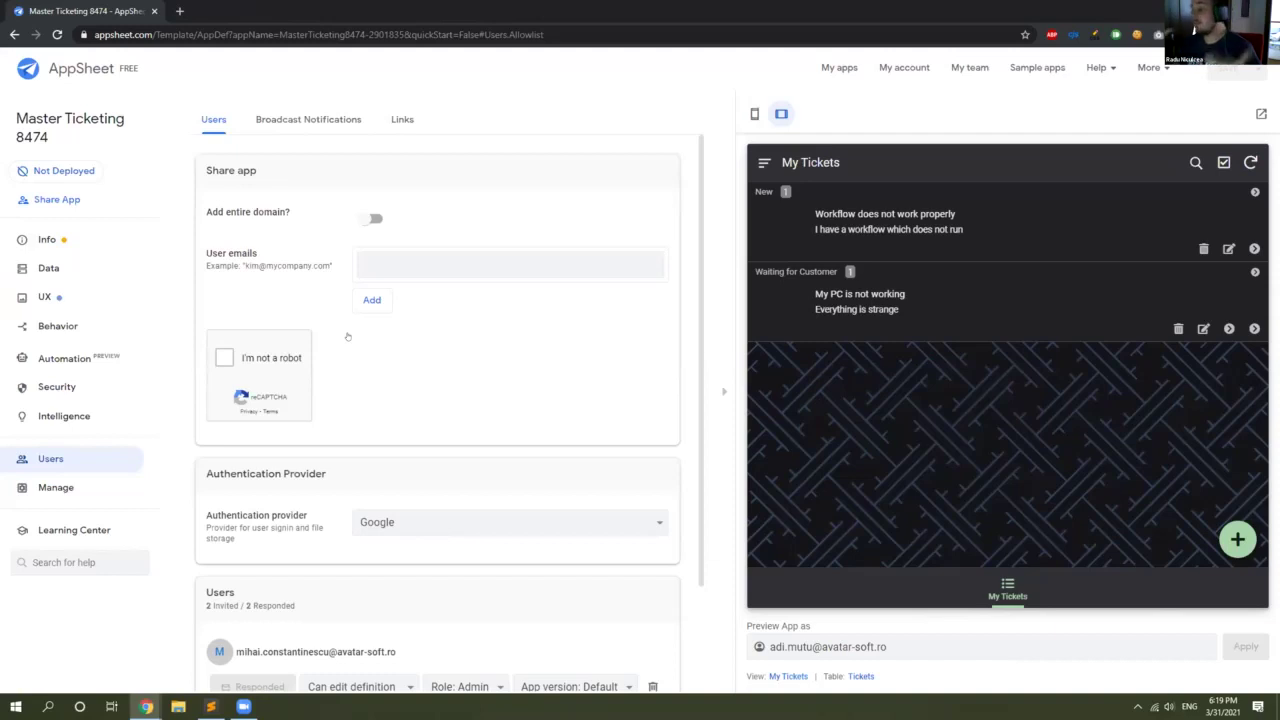
scroll(348, 315, down, 3)
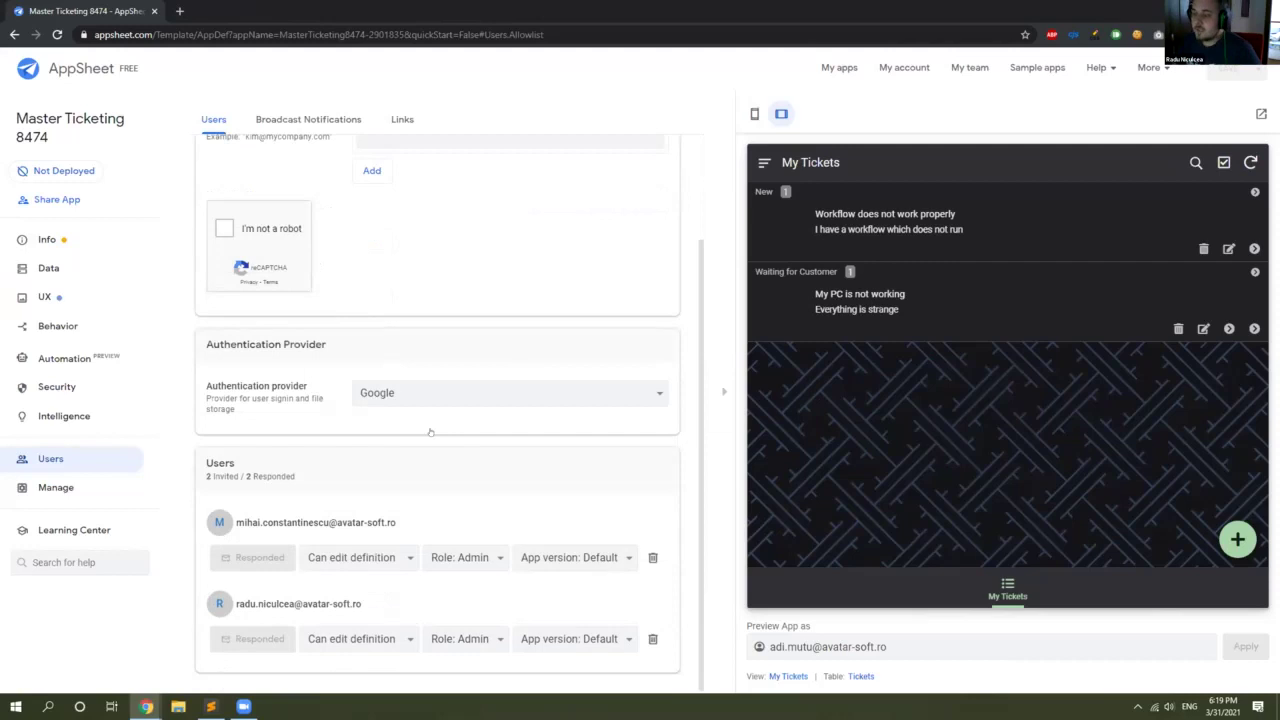
click(450, 395)
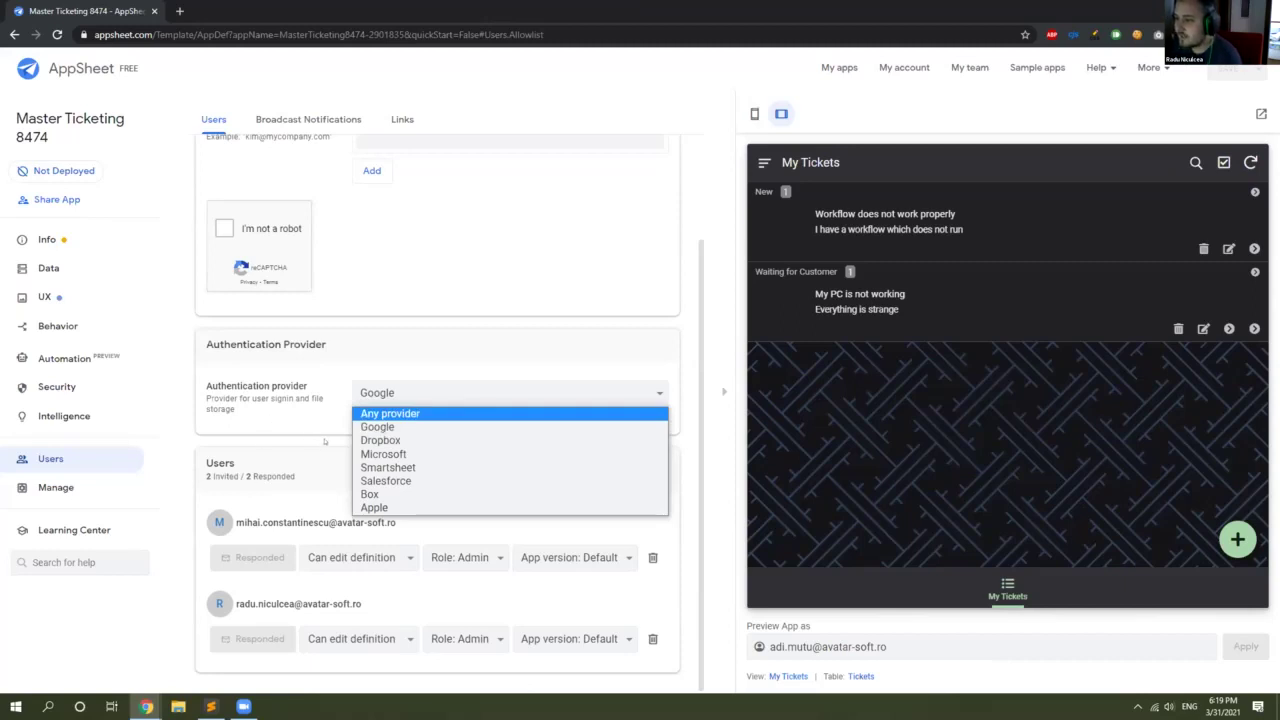
click(323, 441)
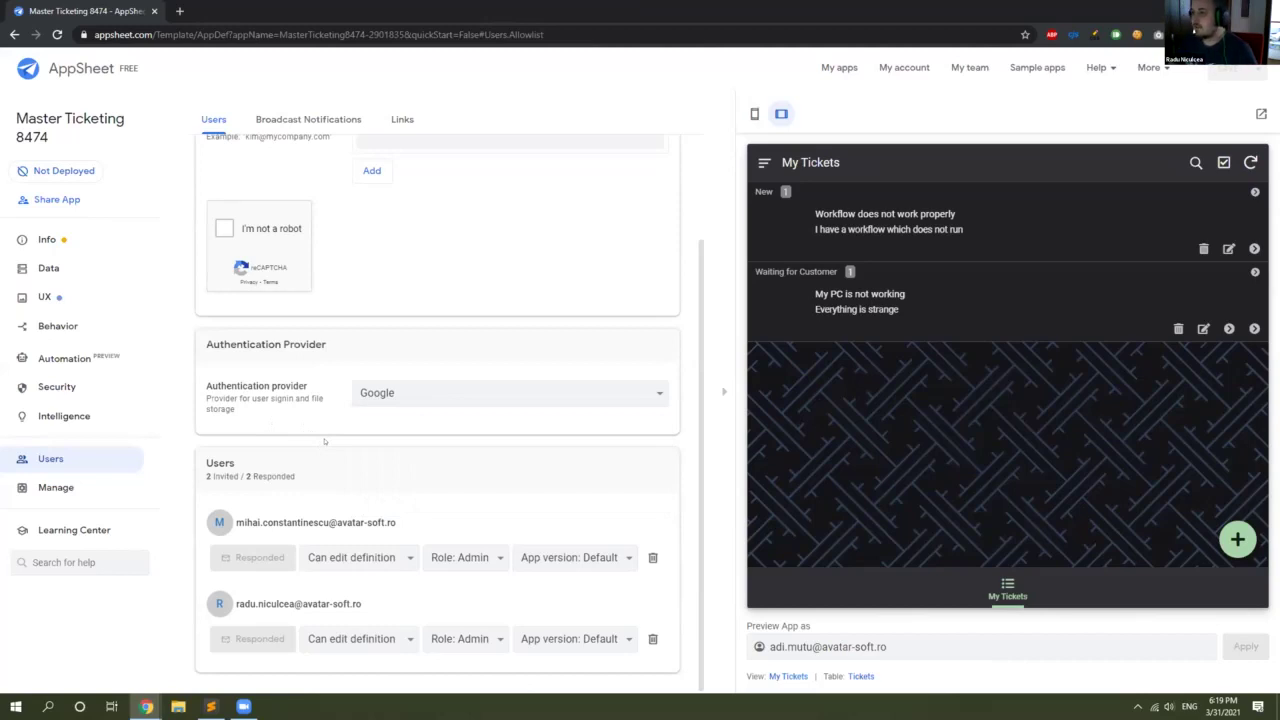
click(60, 263)
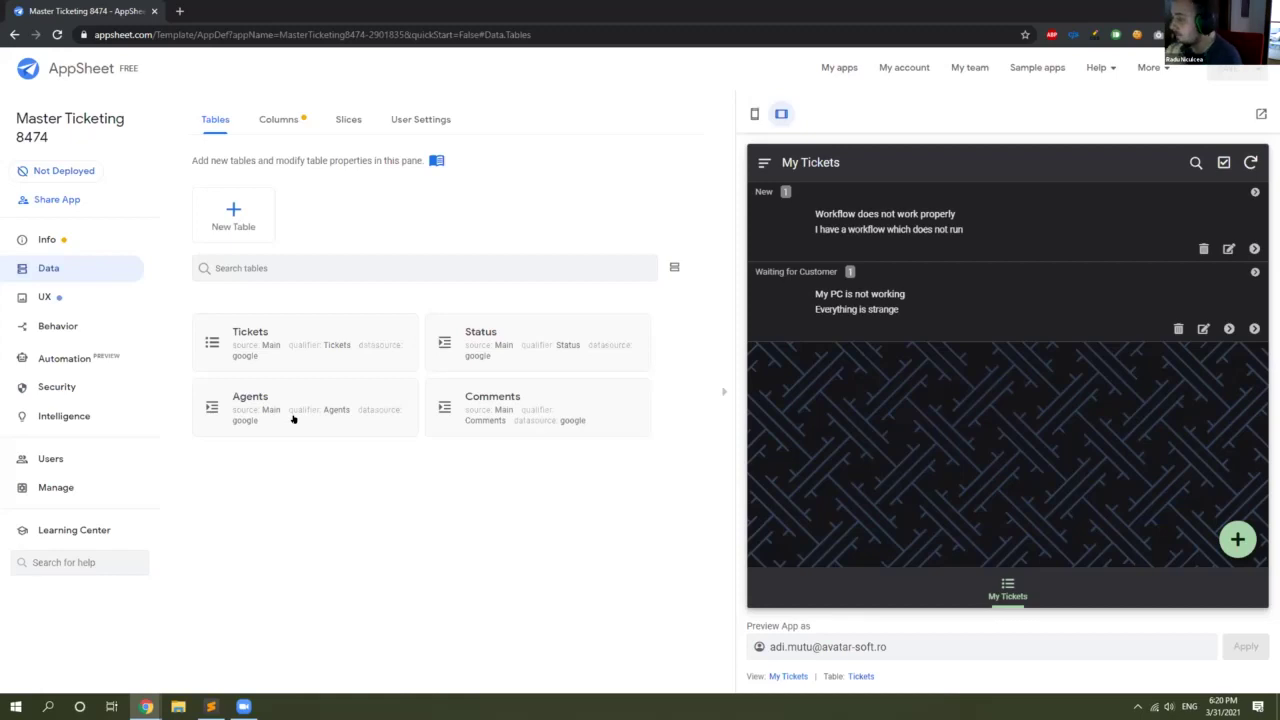
Step: Show the UX views: My Tickets, My Tickets (Agents), Status Dashboard and Unassigned Tickets
click(37, 290)
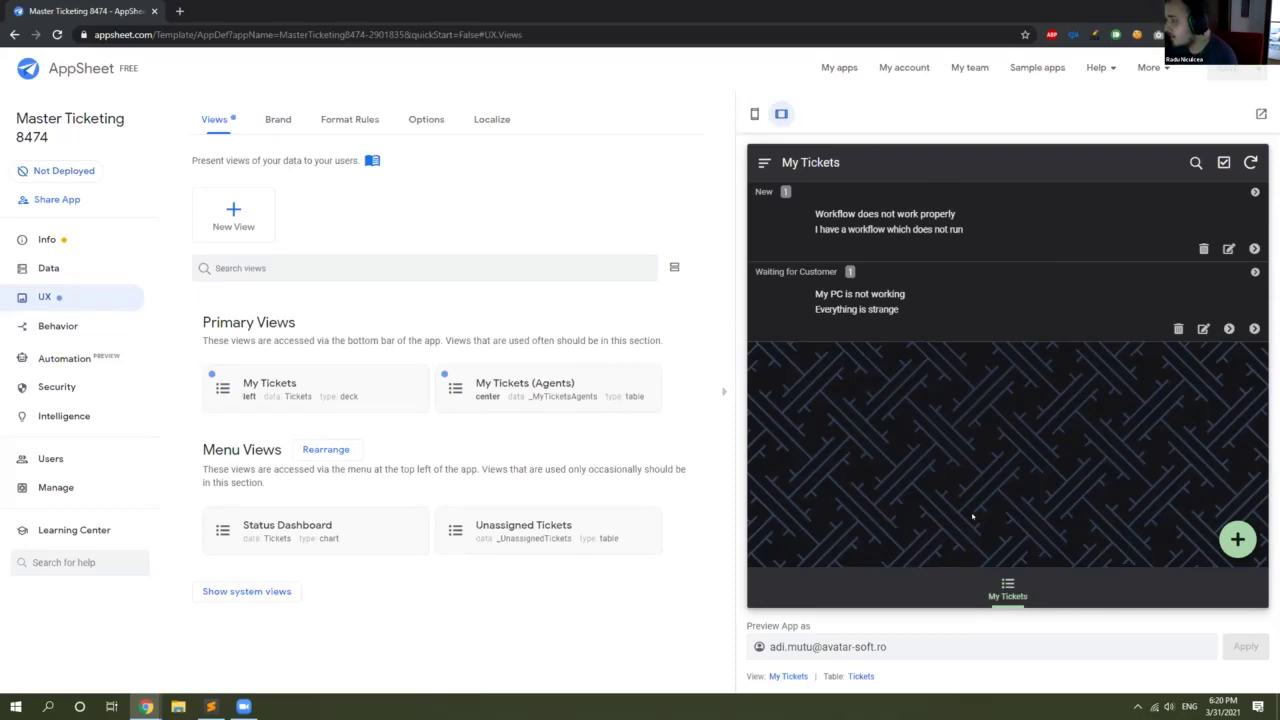
Step: Check the status choices in a discarded new-ticket form, then open 'My PC is not working'
click(1237, 539)
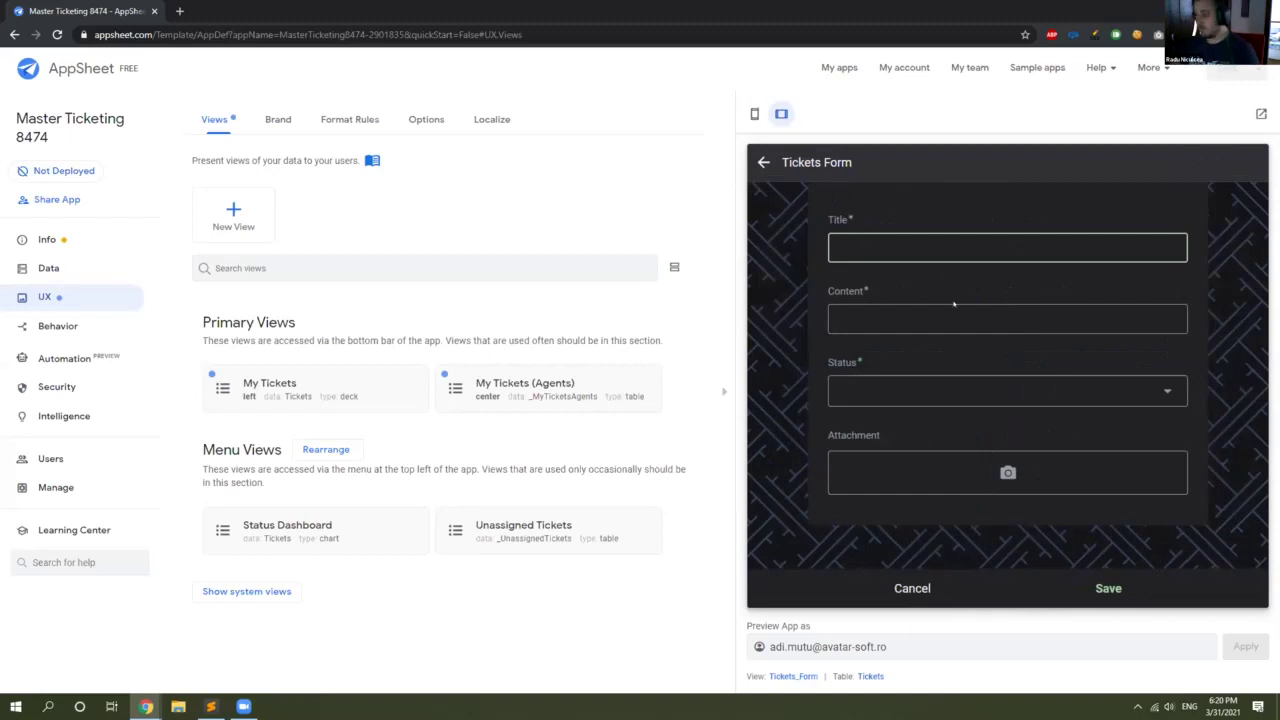
click(907, 385)
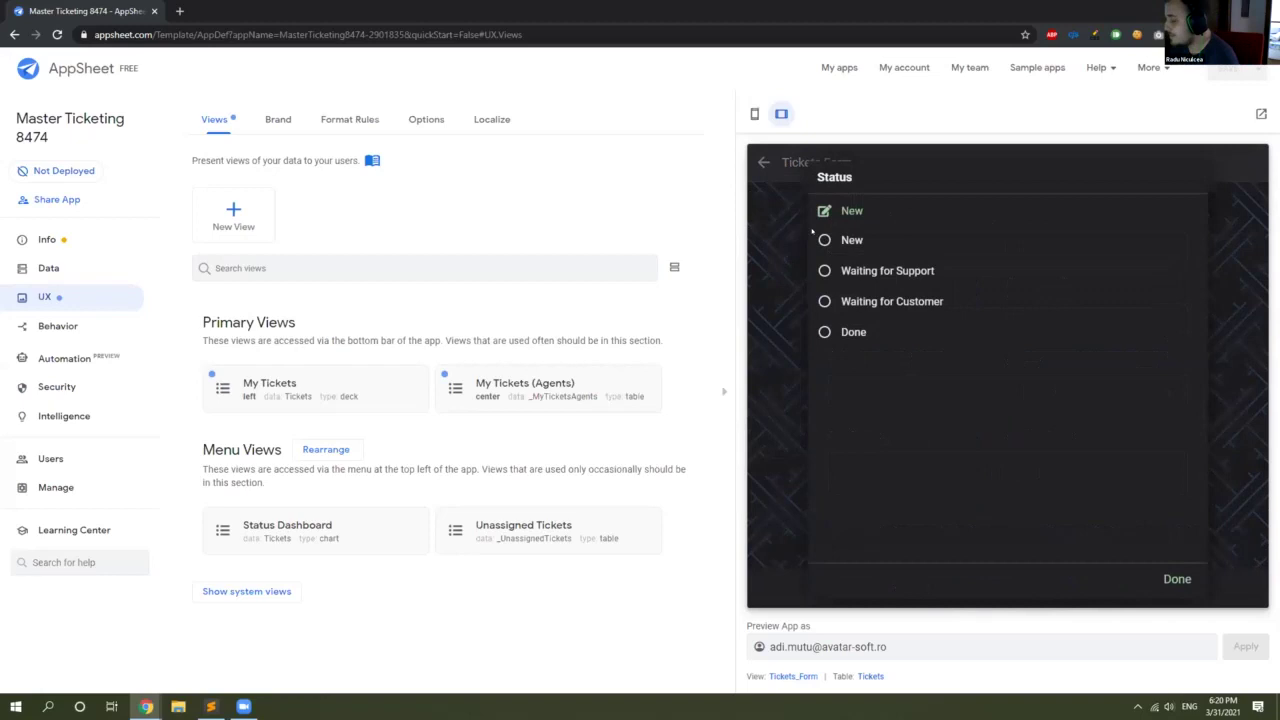
click(761, 231)
click(763, 162)
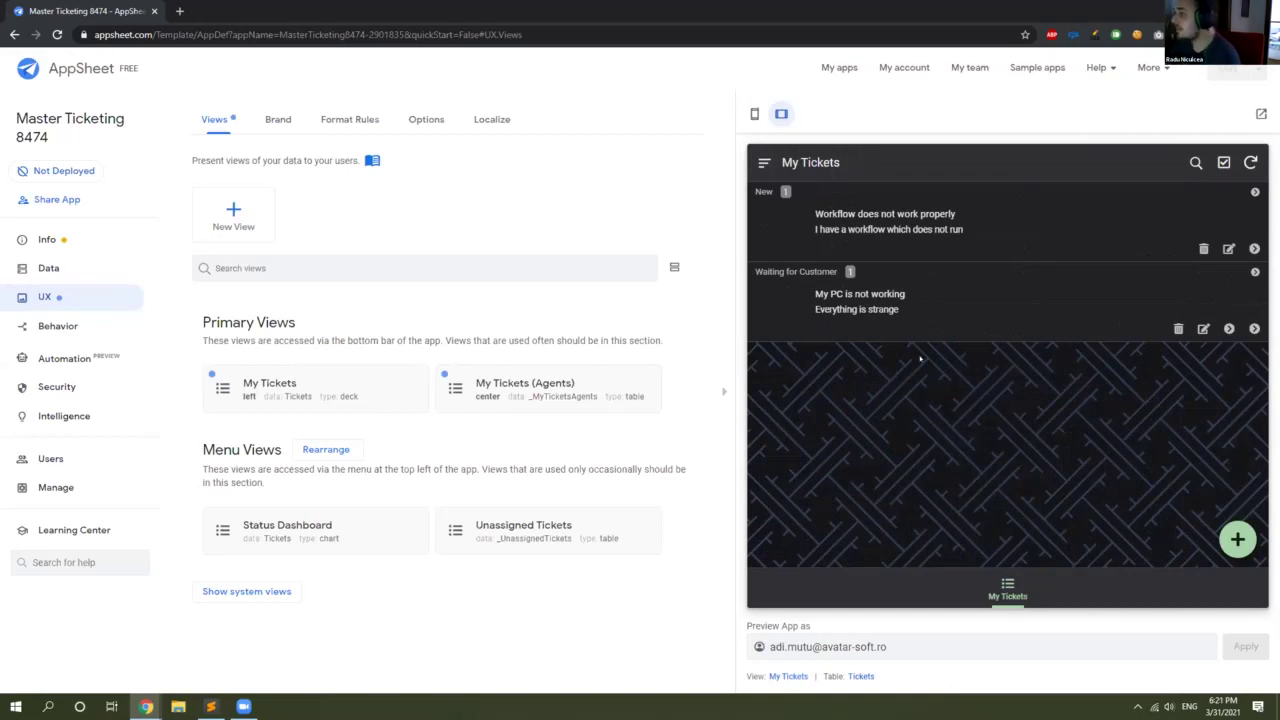
click(921, 315)
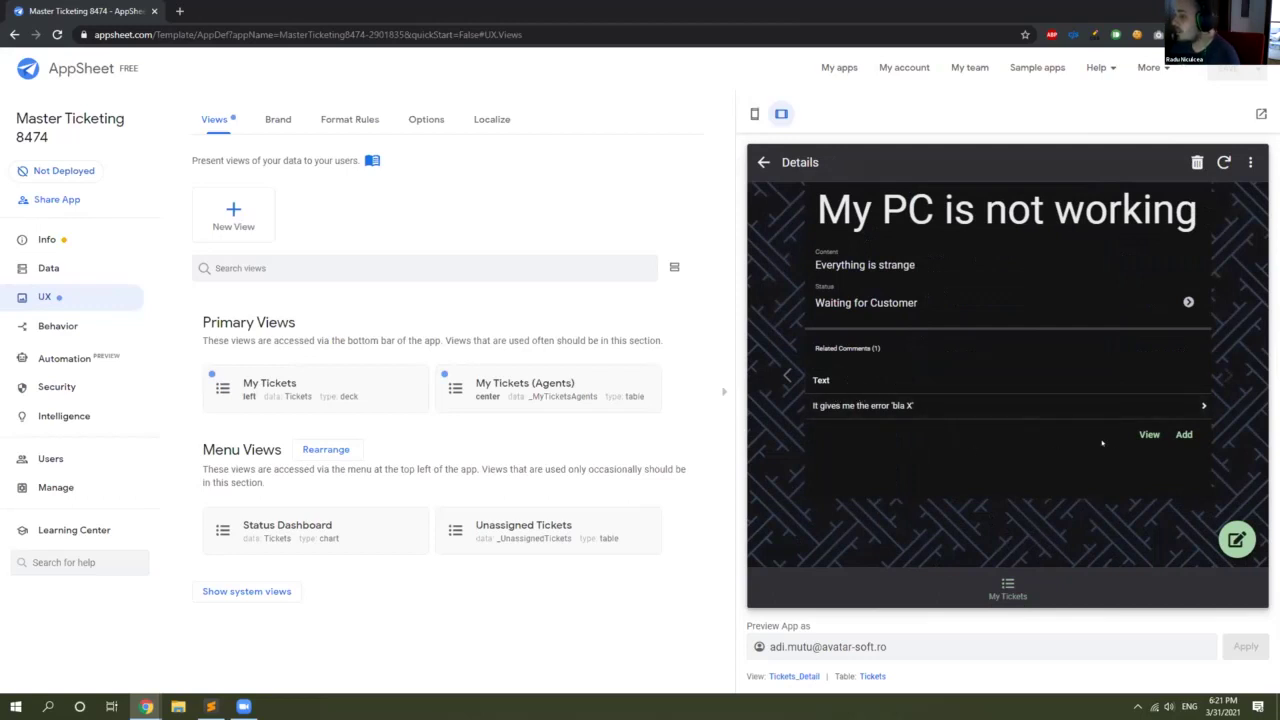
Step: Preview the app as the other team member by entering their e-mail address
double_click(797, 640)
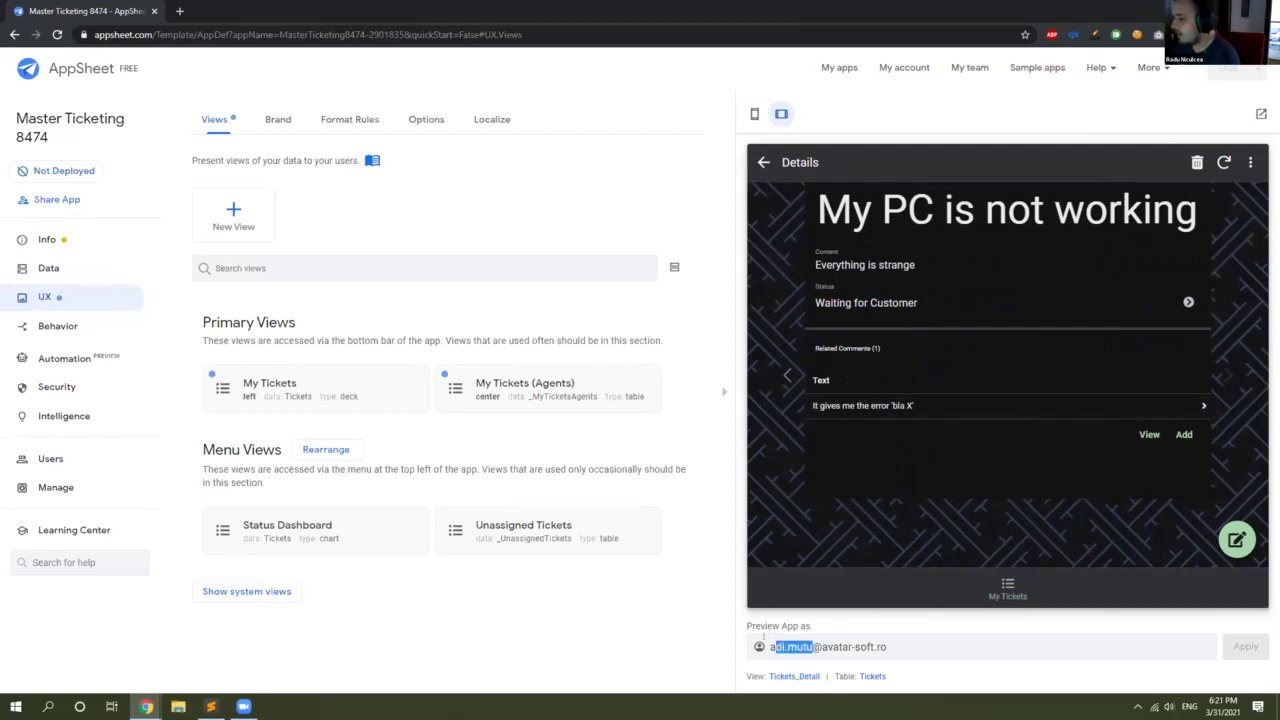
text(RaDI)
key(BackSpace)
key(BackSpace)
key(BackSpace)
key(BackSpace)
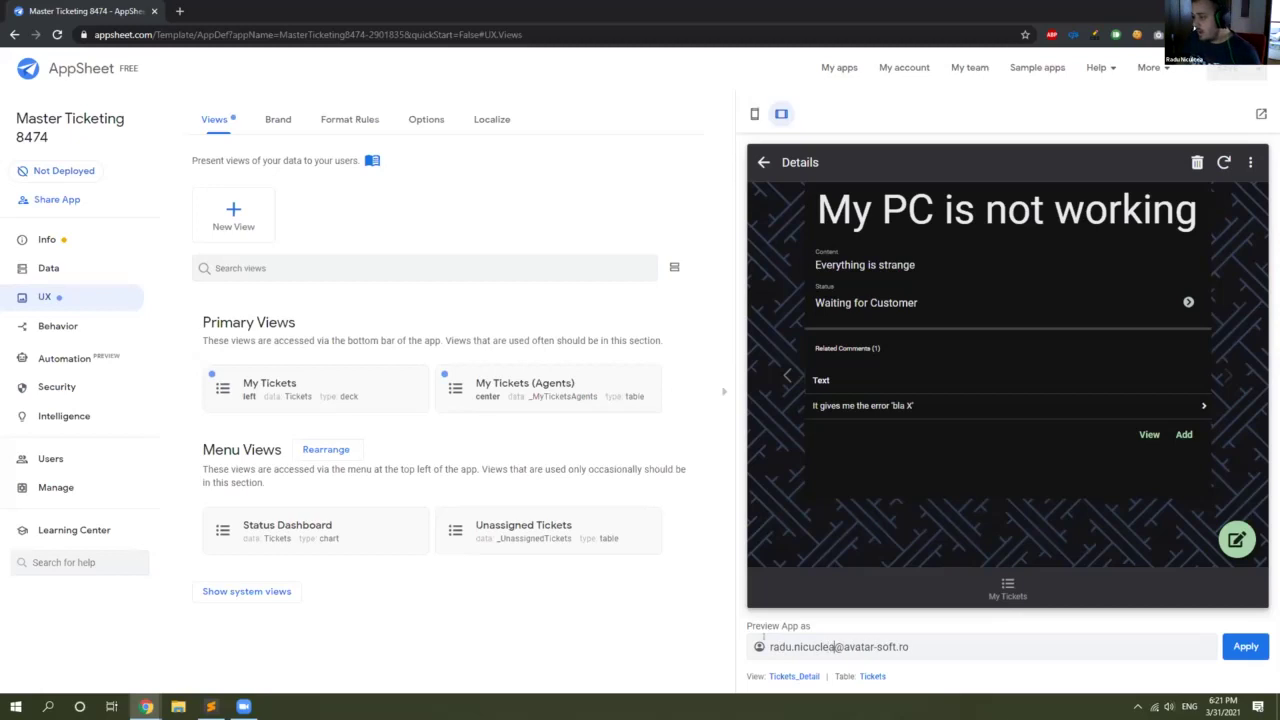
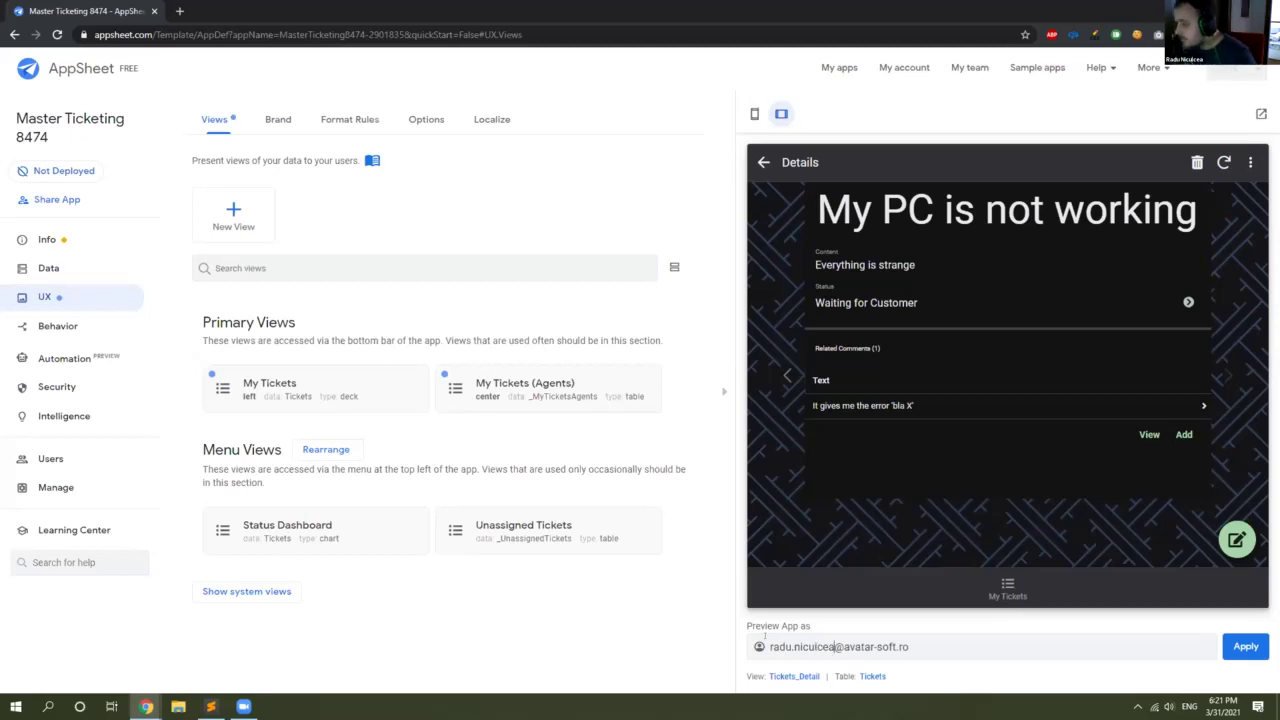
click(1248, 650)
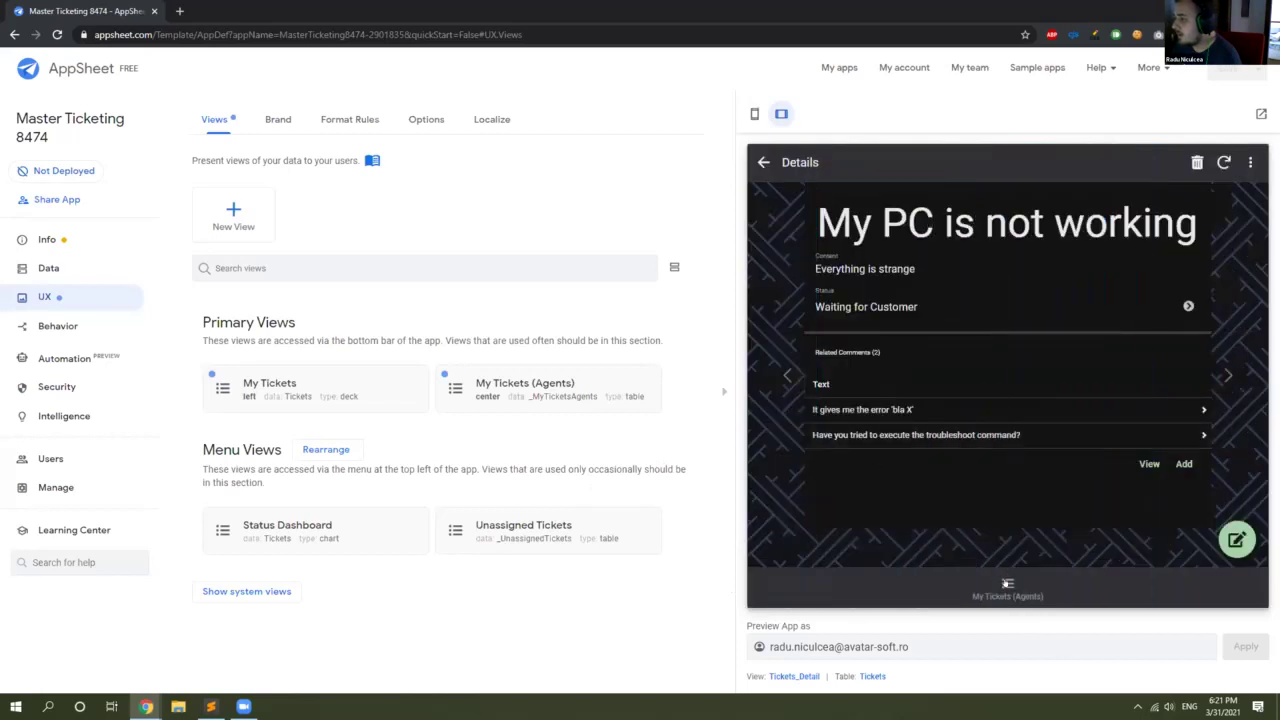
Step: Assign 'Workflow does not work properly' to yourself from Unassigned Tickets, then open it from My Tickets (Agents)
click(1007, 584)
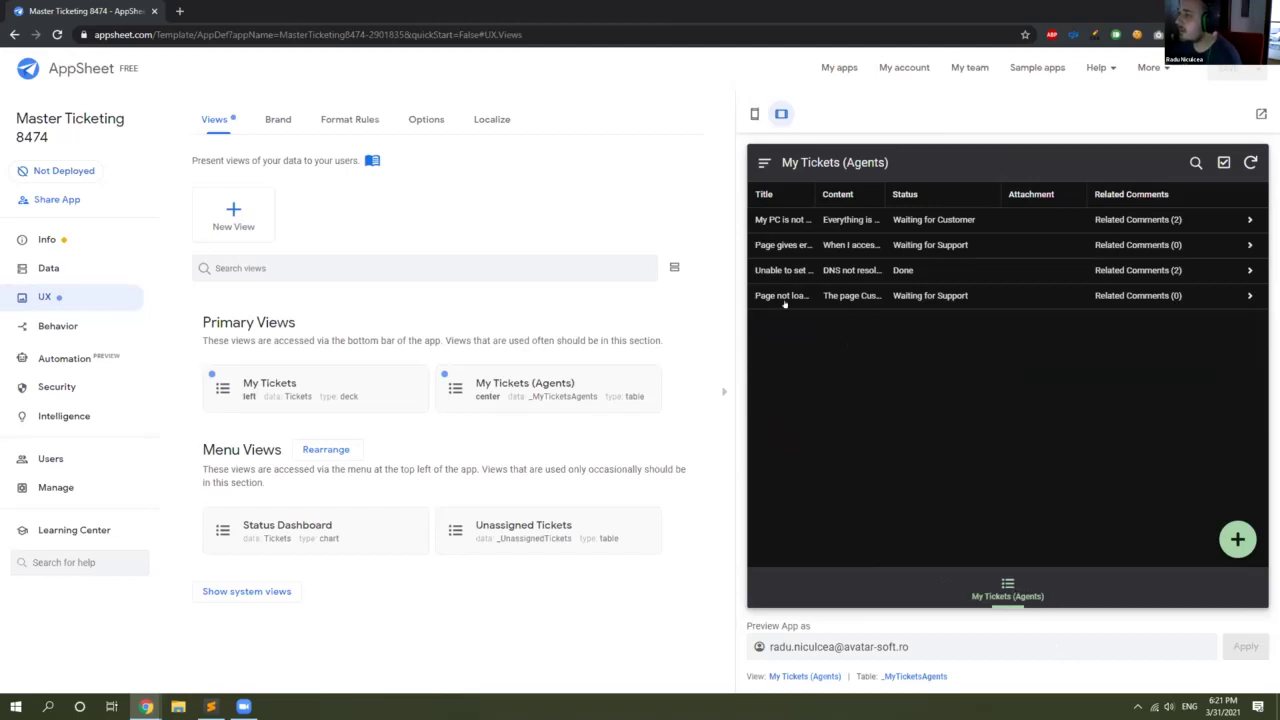
click(764, 162)
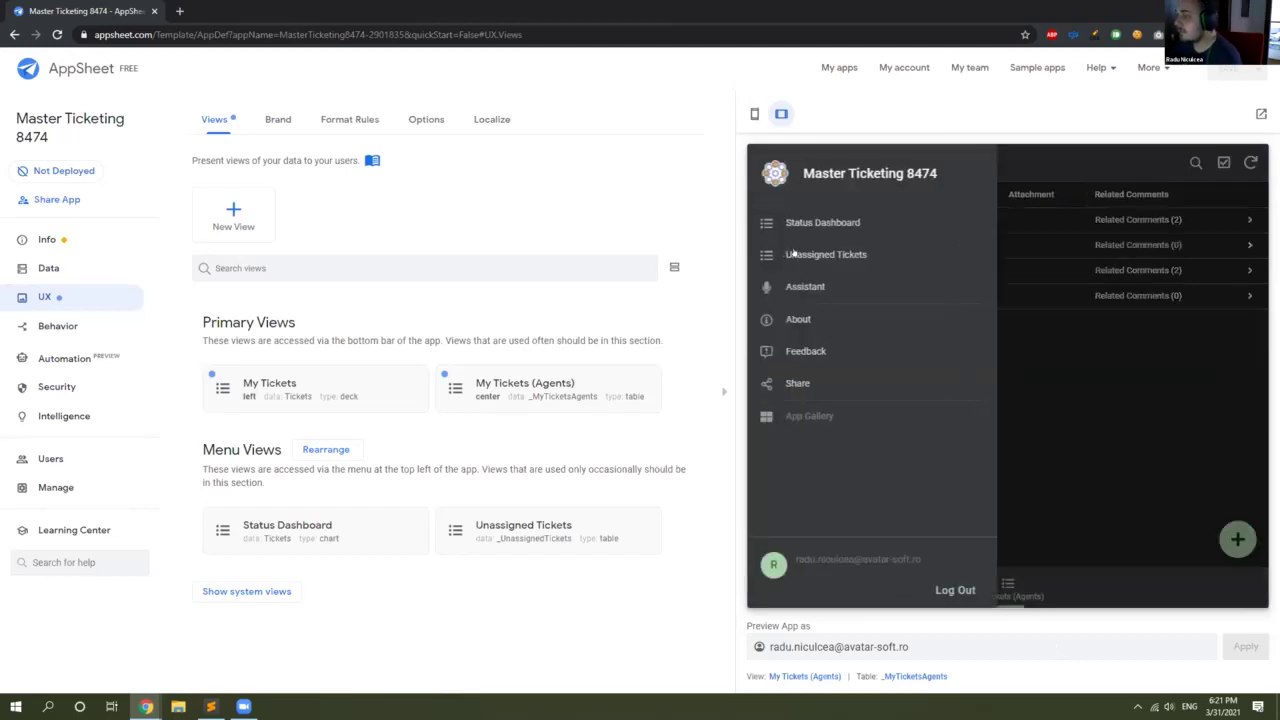
click(793, 254)
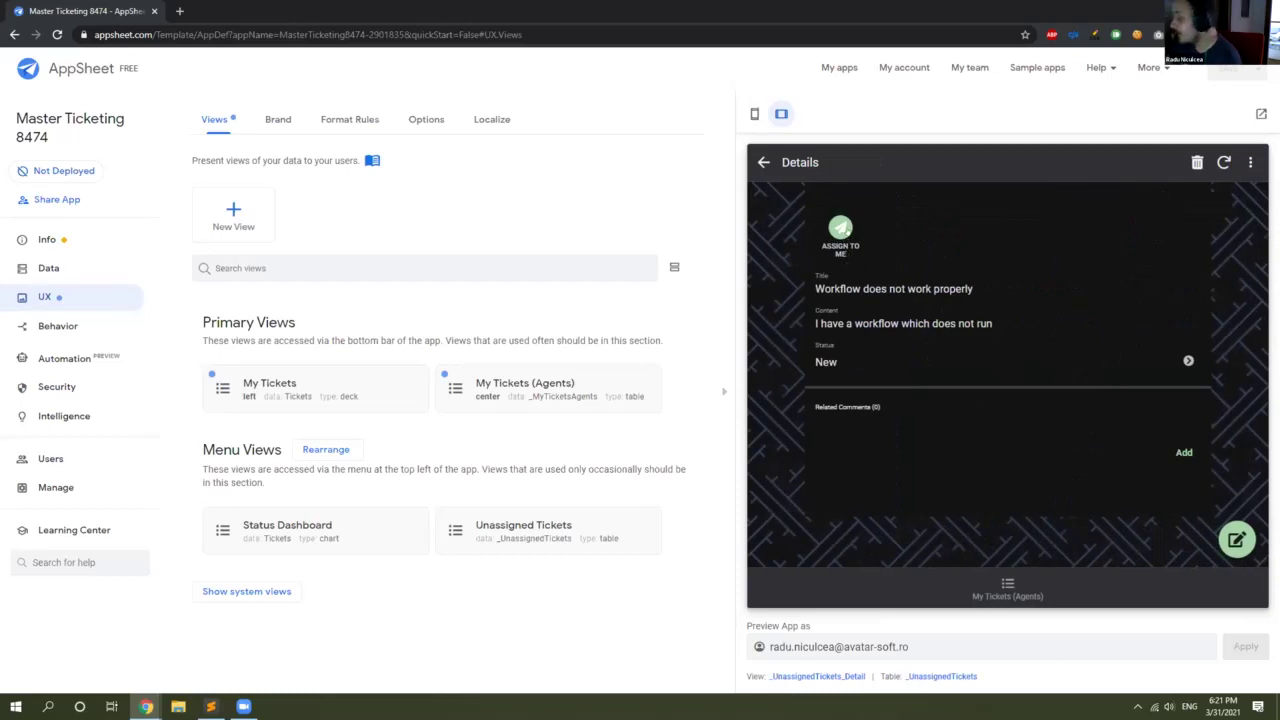
click(841, 229)
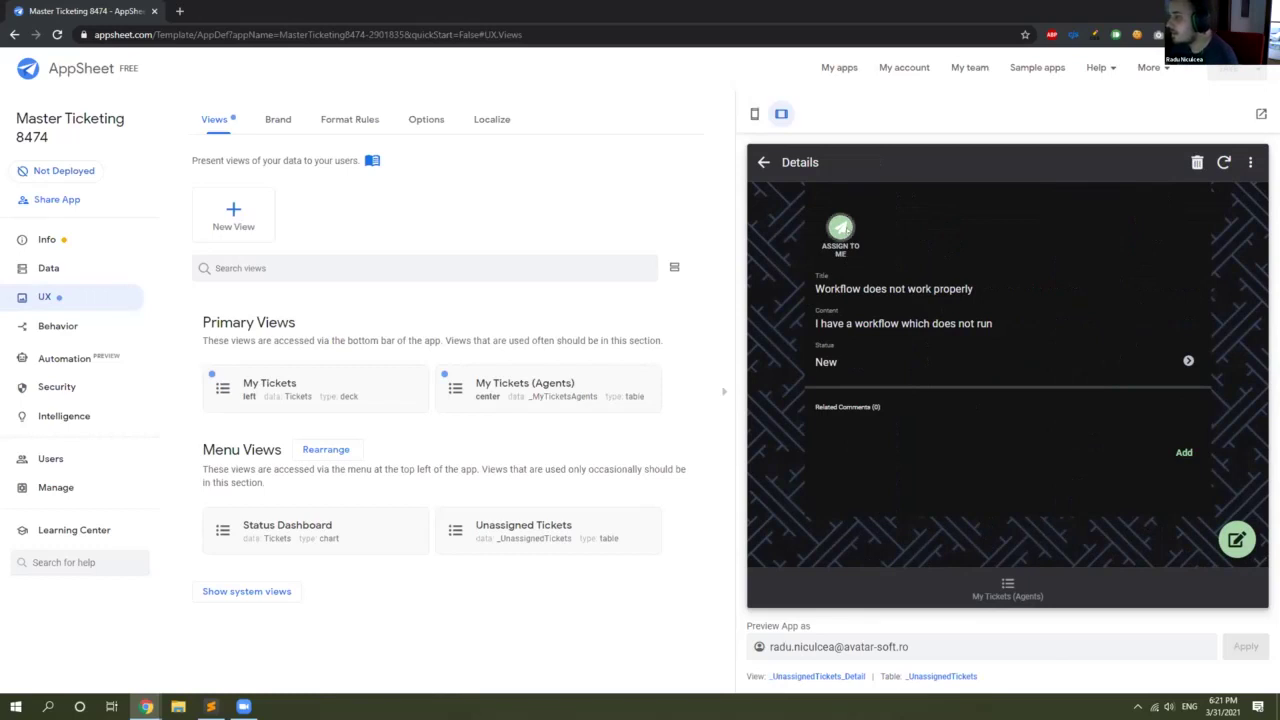
click(997, 595)
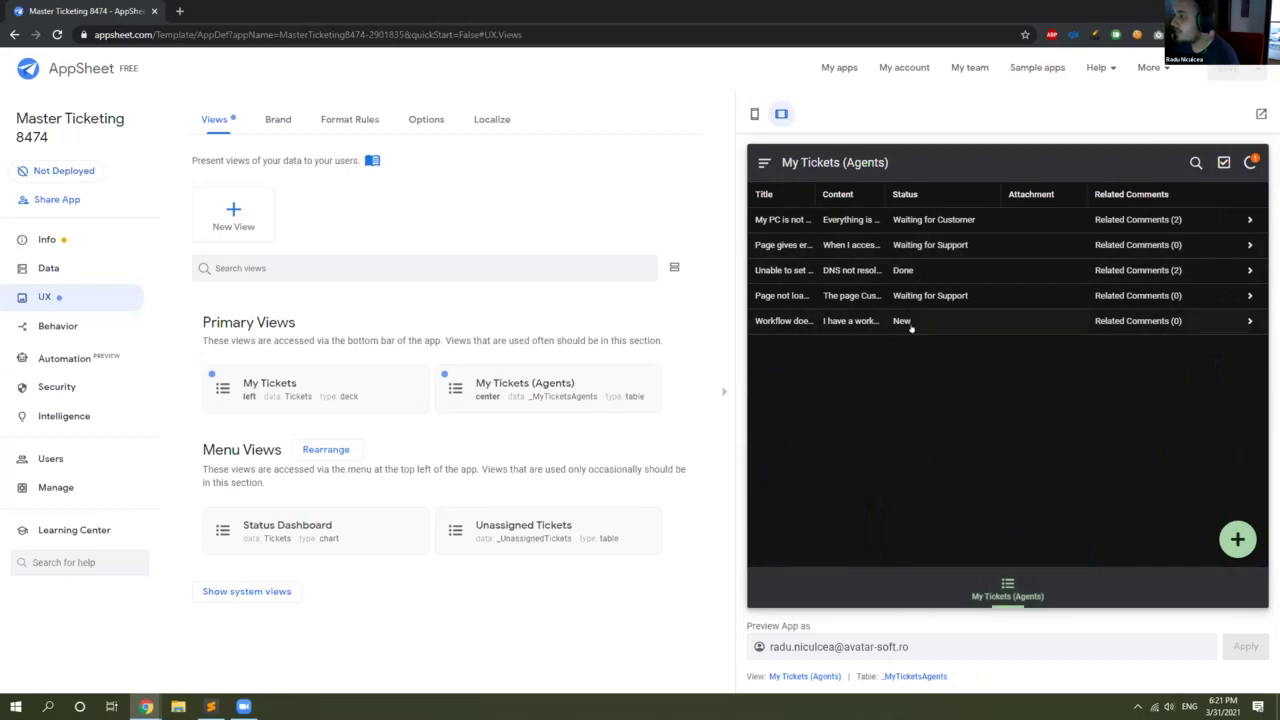
click(911, 324)
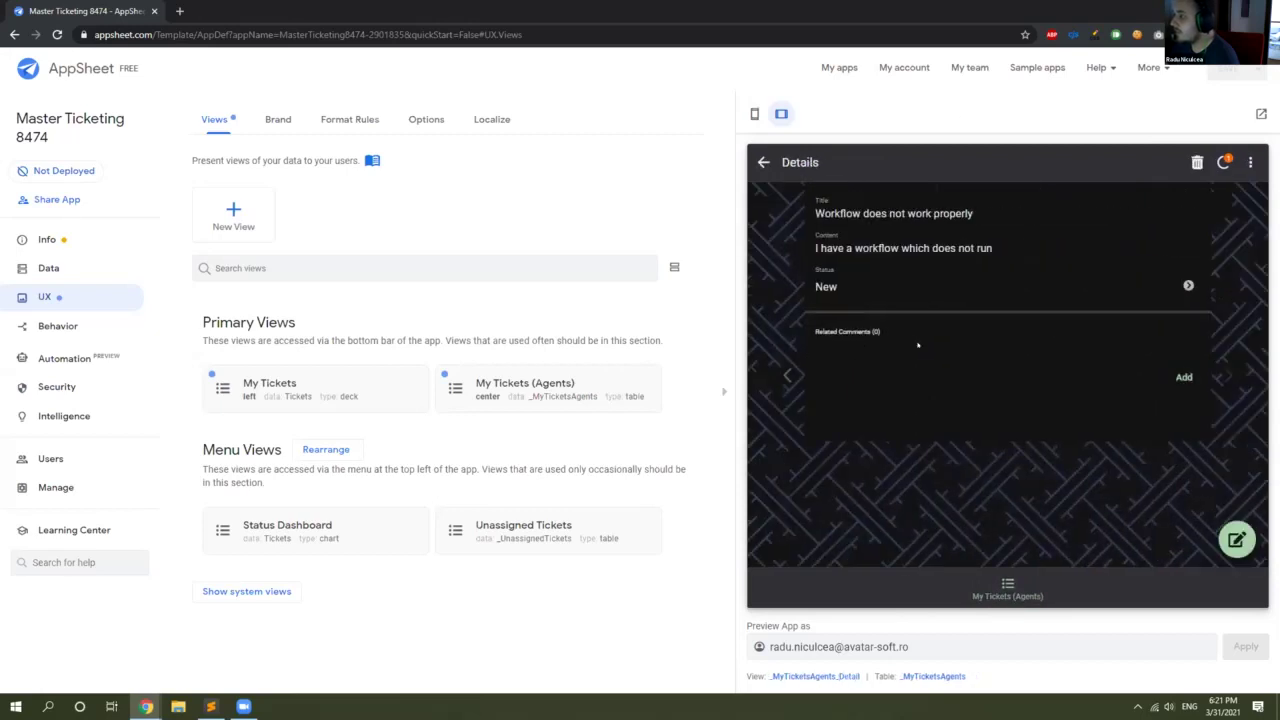
Step: Add and save the related comment 'can you give us more details?', fixing its typos
click(1184, 379)
text(can yougive us more detials?)
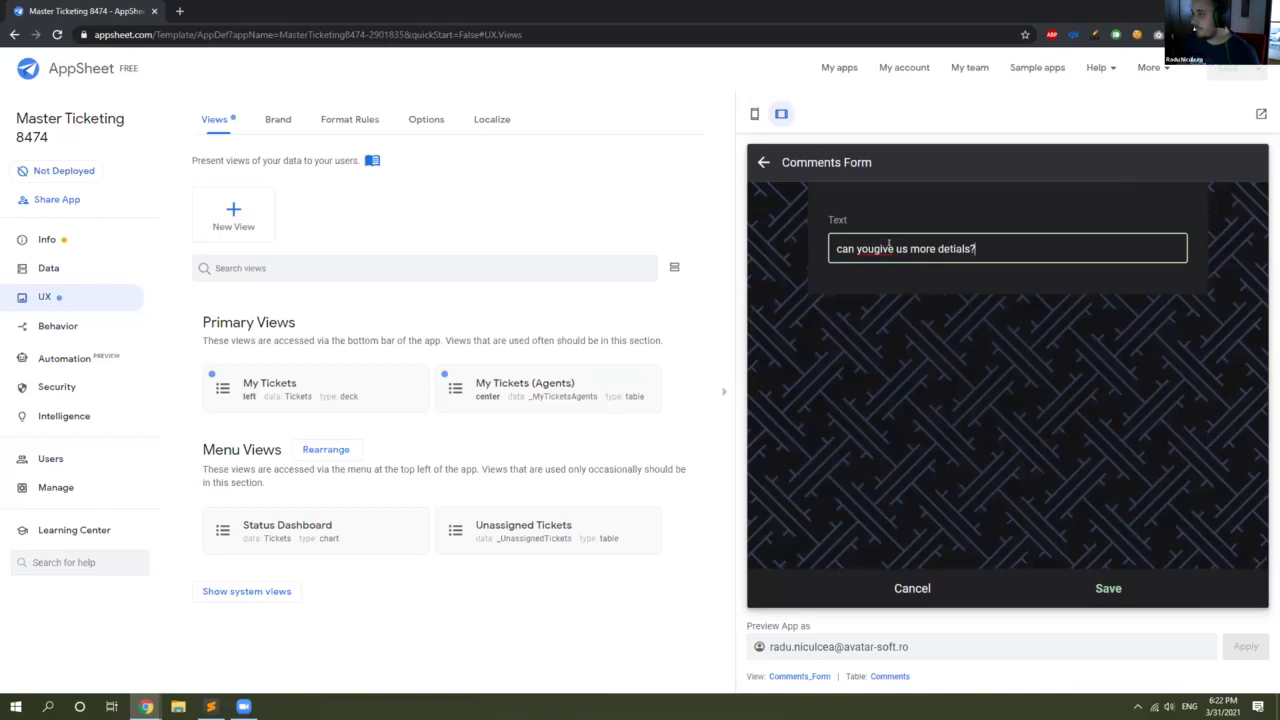
click(875, 249)
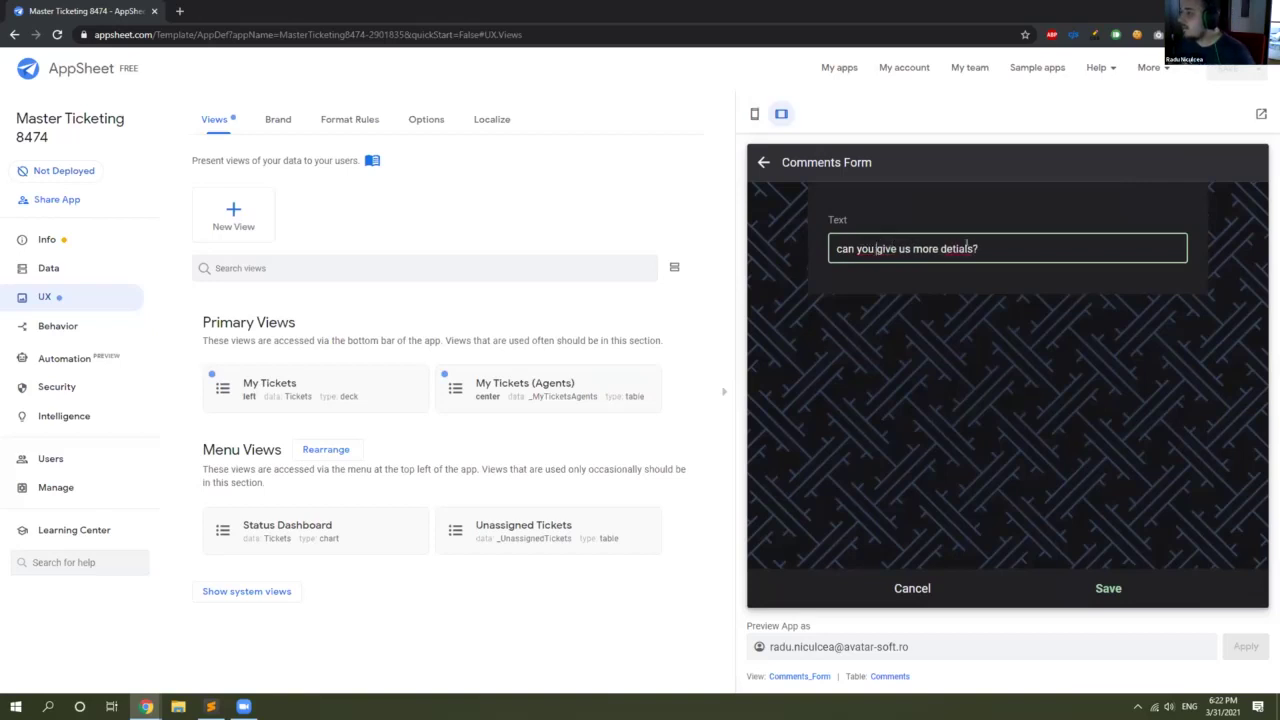
right_click(958, 249)
click(990, 258)
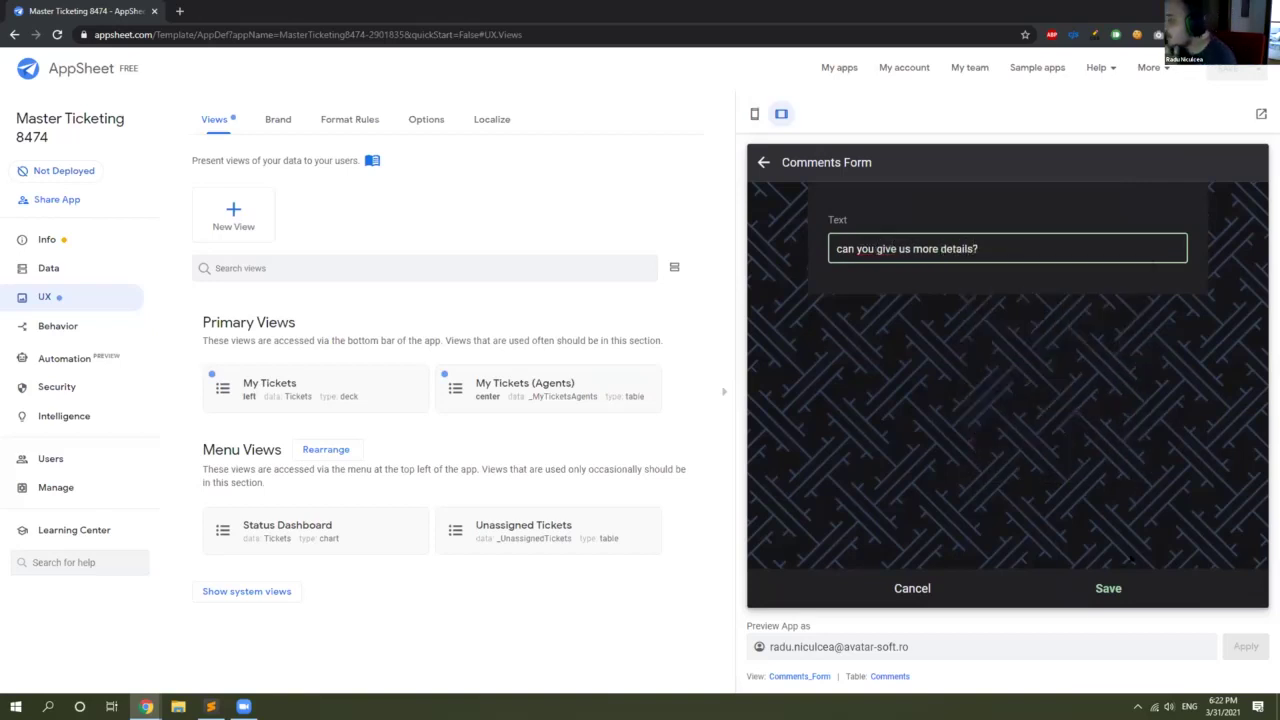
click(1112, 588)
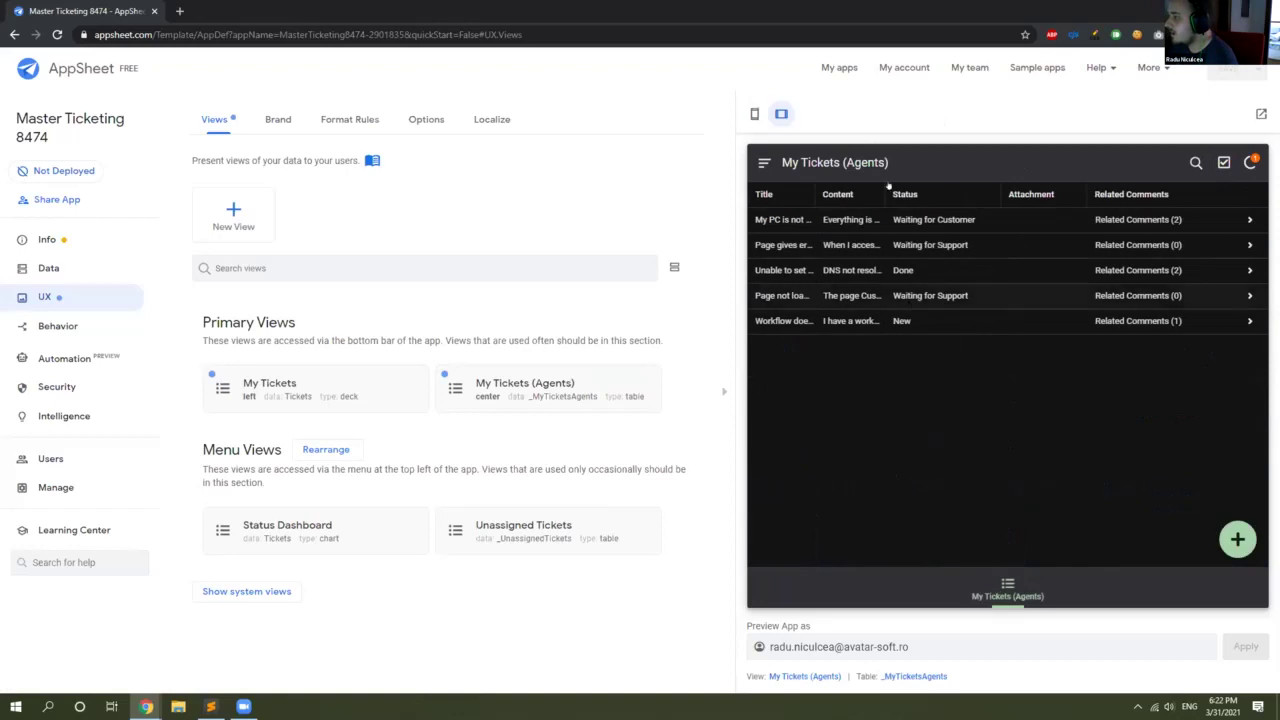
Step: Sync the preview, view the Status Dashboard pie chart, then return to My Tickets (Agents)
click(1246, 163)
click(764, 162)
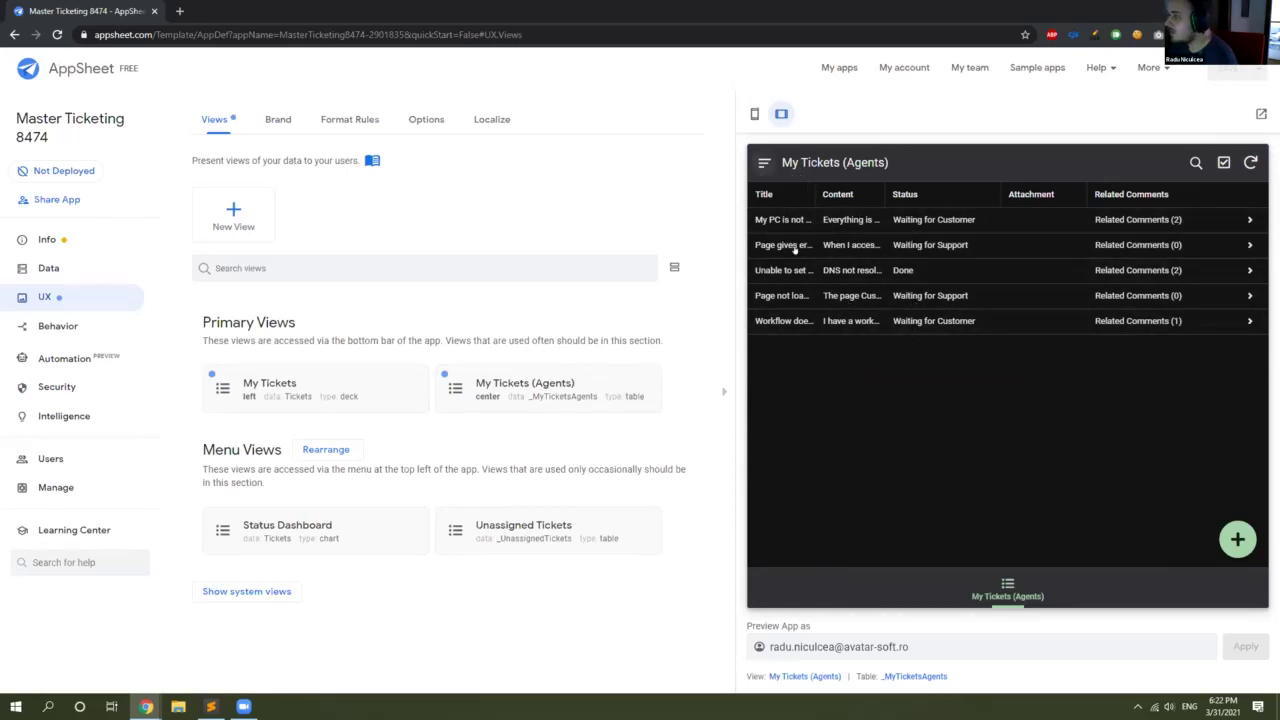
click(812, 222)
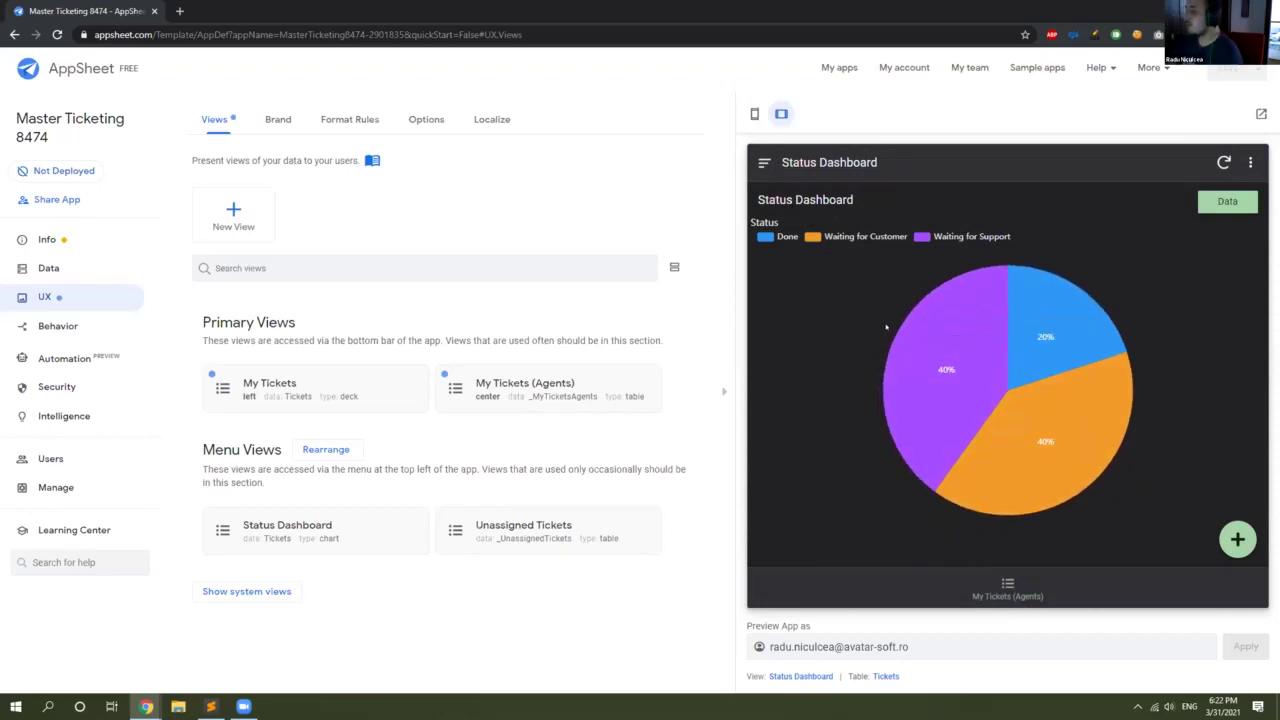
click(764, 162)
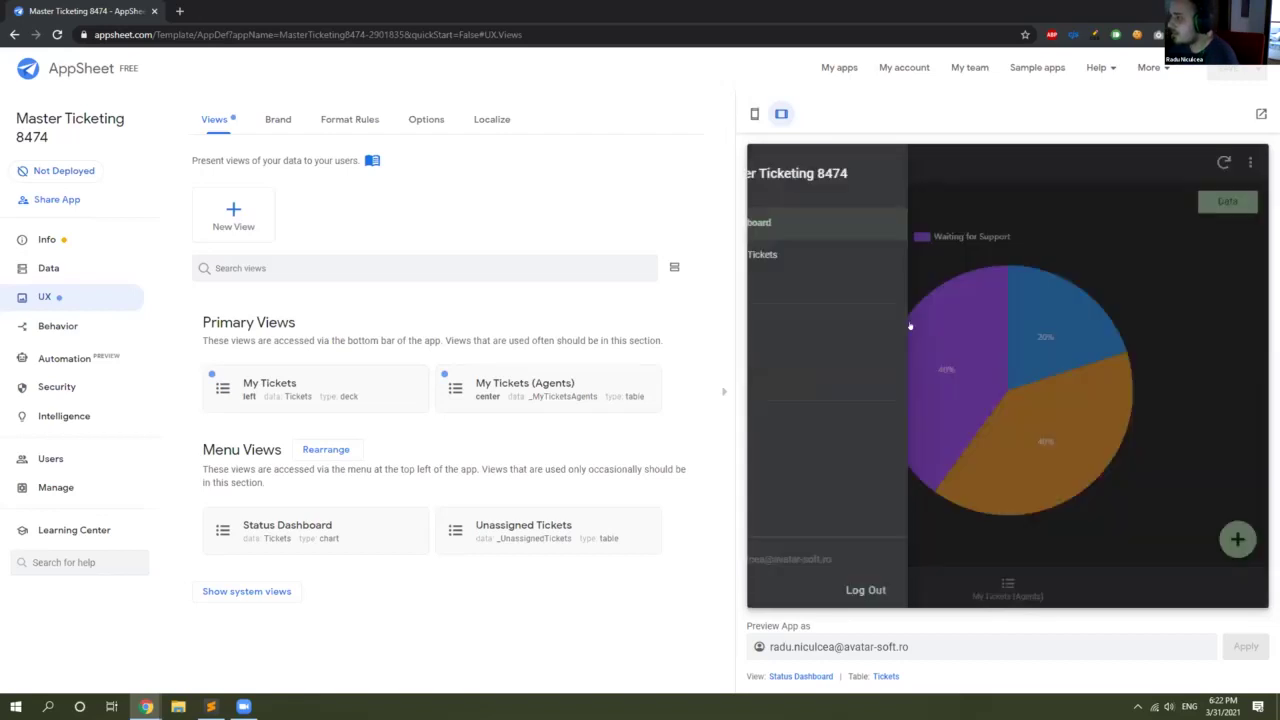
click(1057, 260)
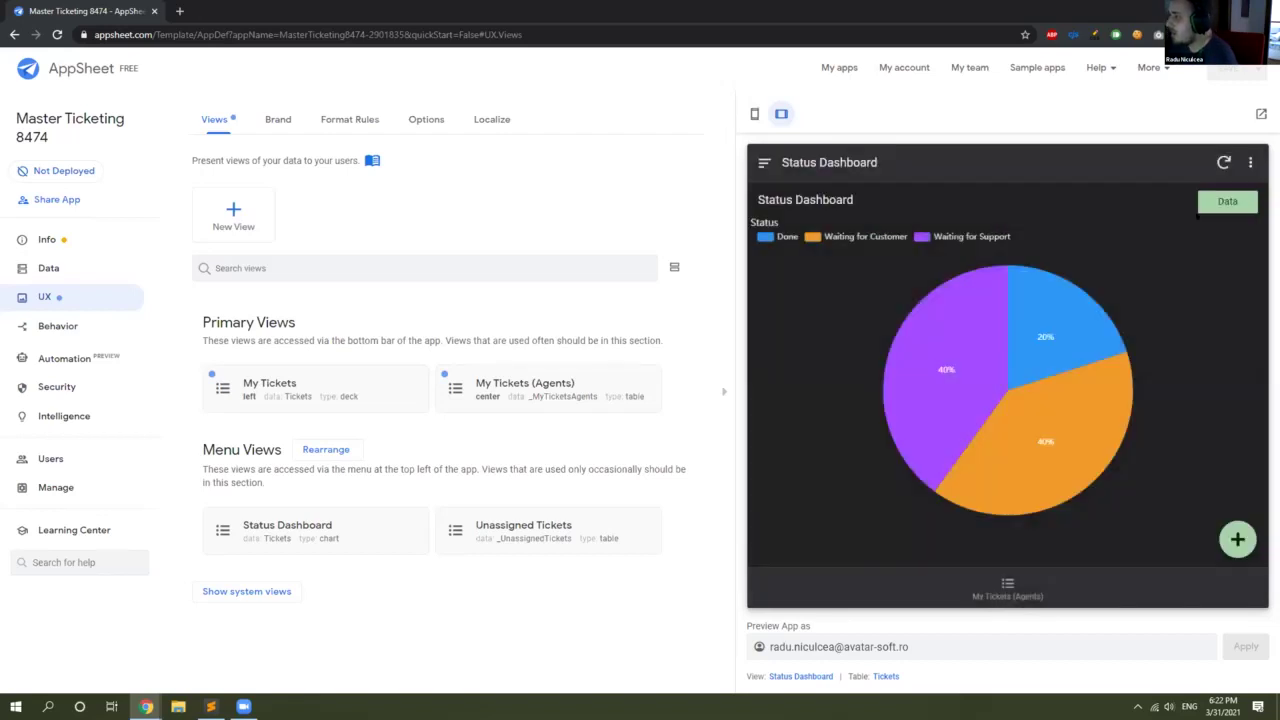
click(1007, 588)
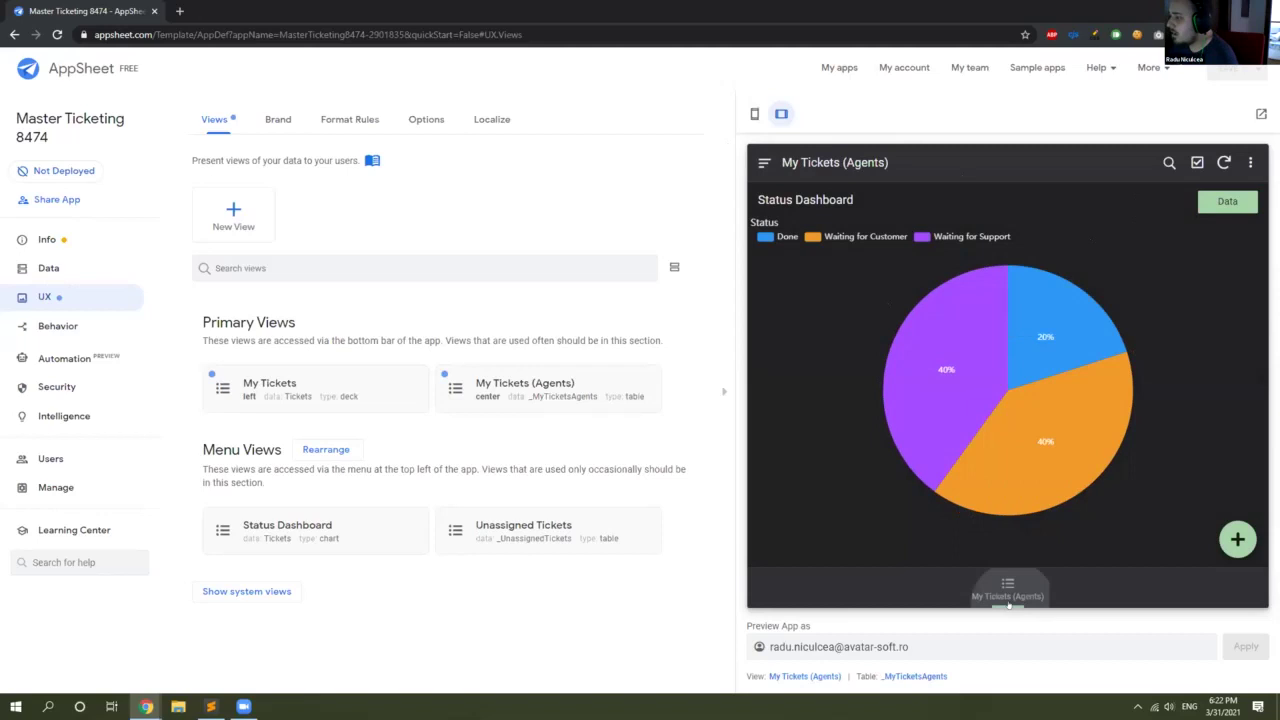
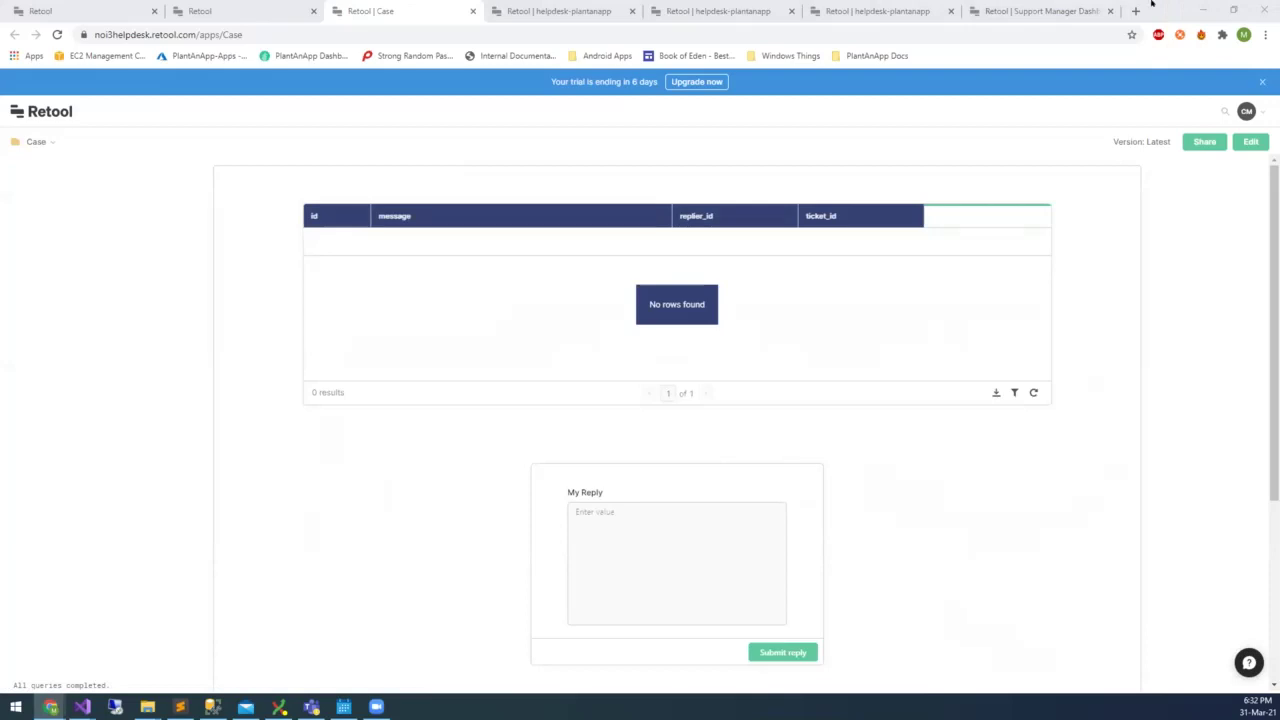
Step: Switch over to the team presentation slide deck
drag(1151, 3, 1088, 3)
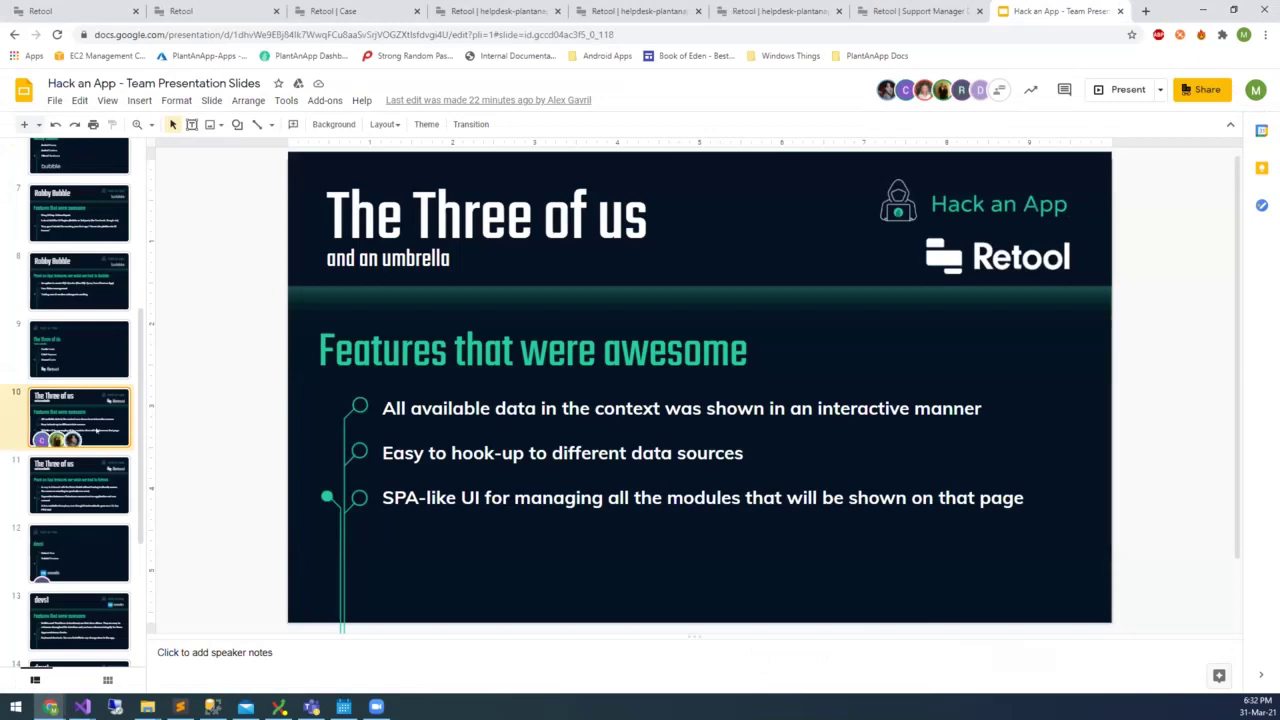
Step: Review the 'Features that were awesome' bullet list, then return to the Retool apps home page
scroll(78, 485, down, 1)
scroll(78, 485, down, 2)
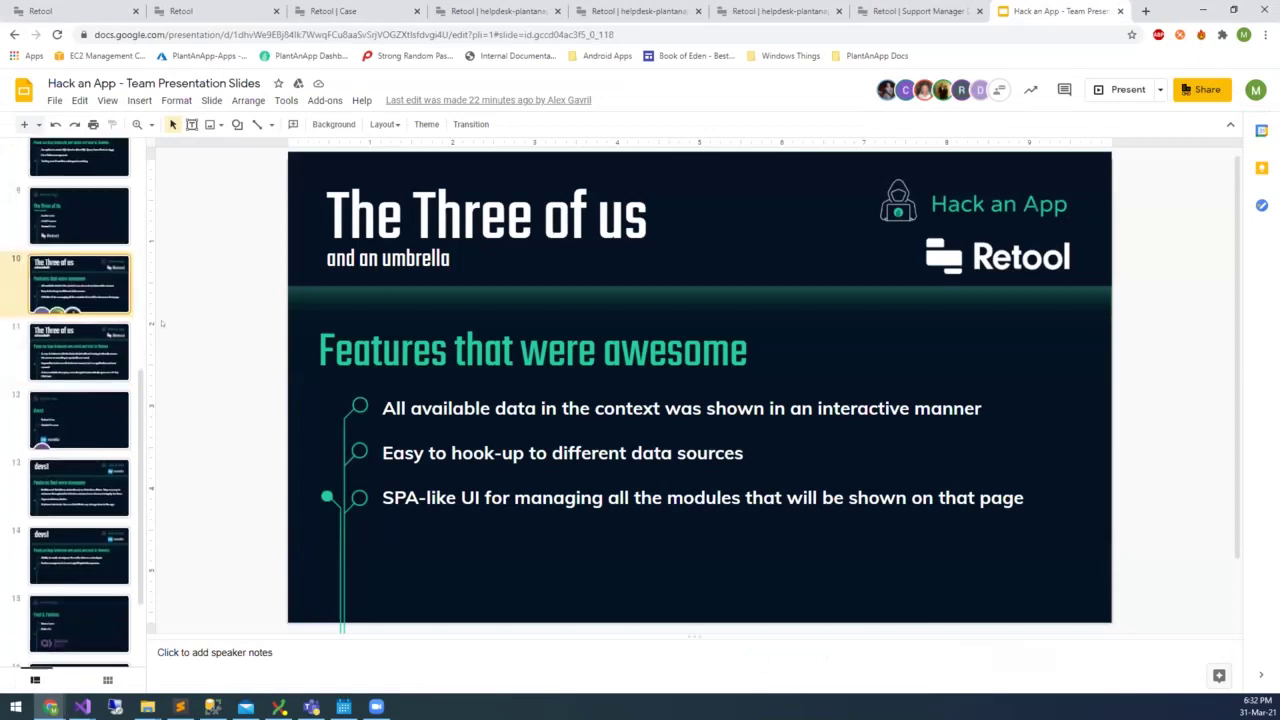
click(677, 393)
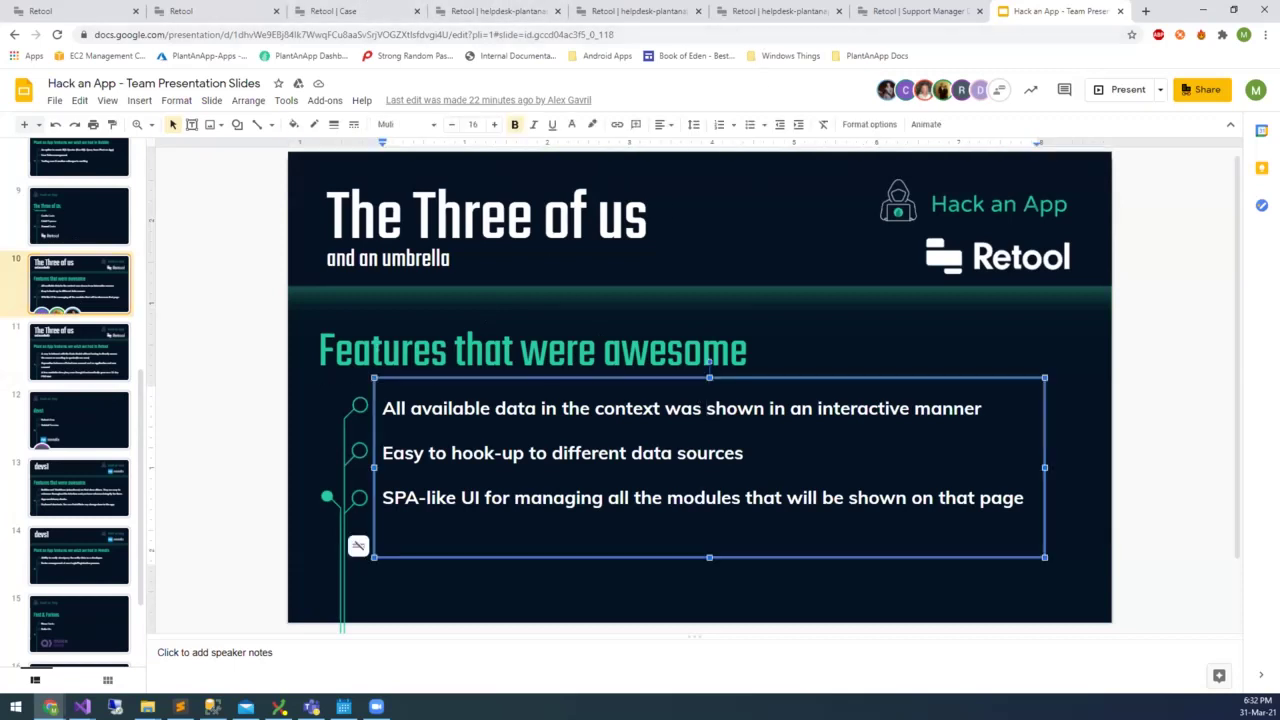
click(250, 387)
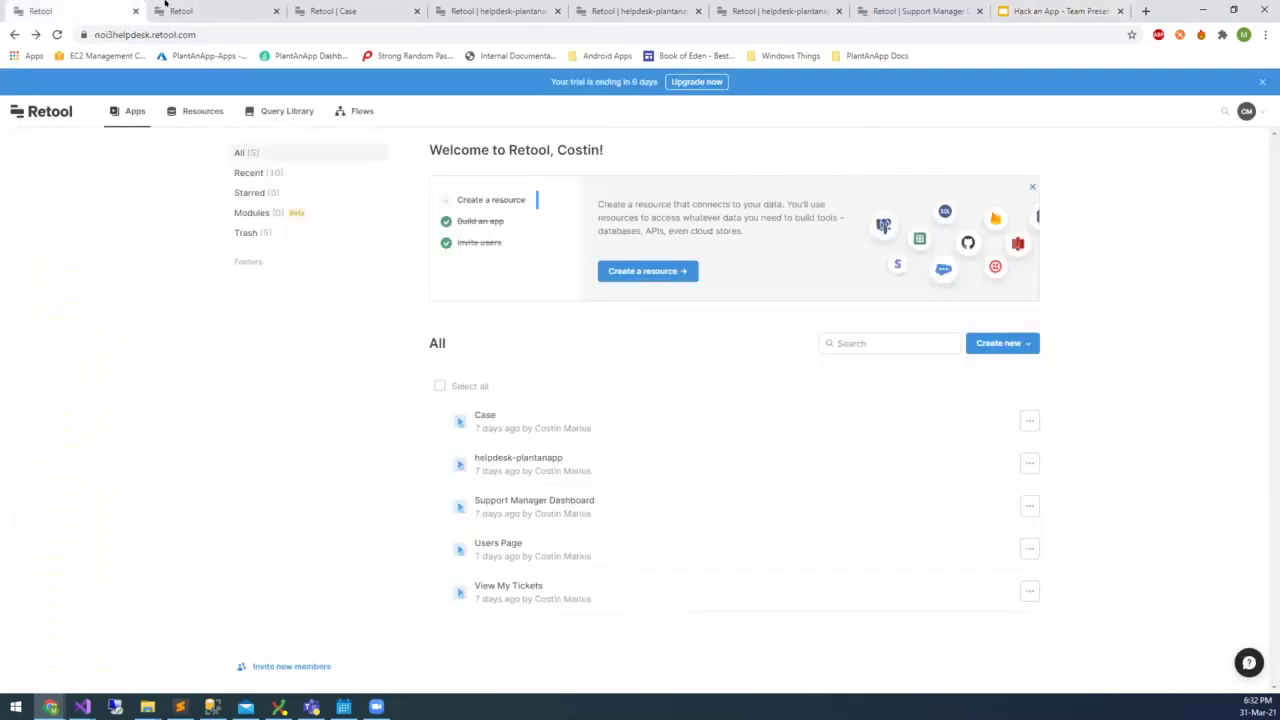
click(115, 10)
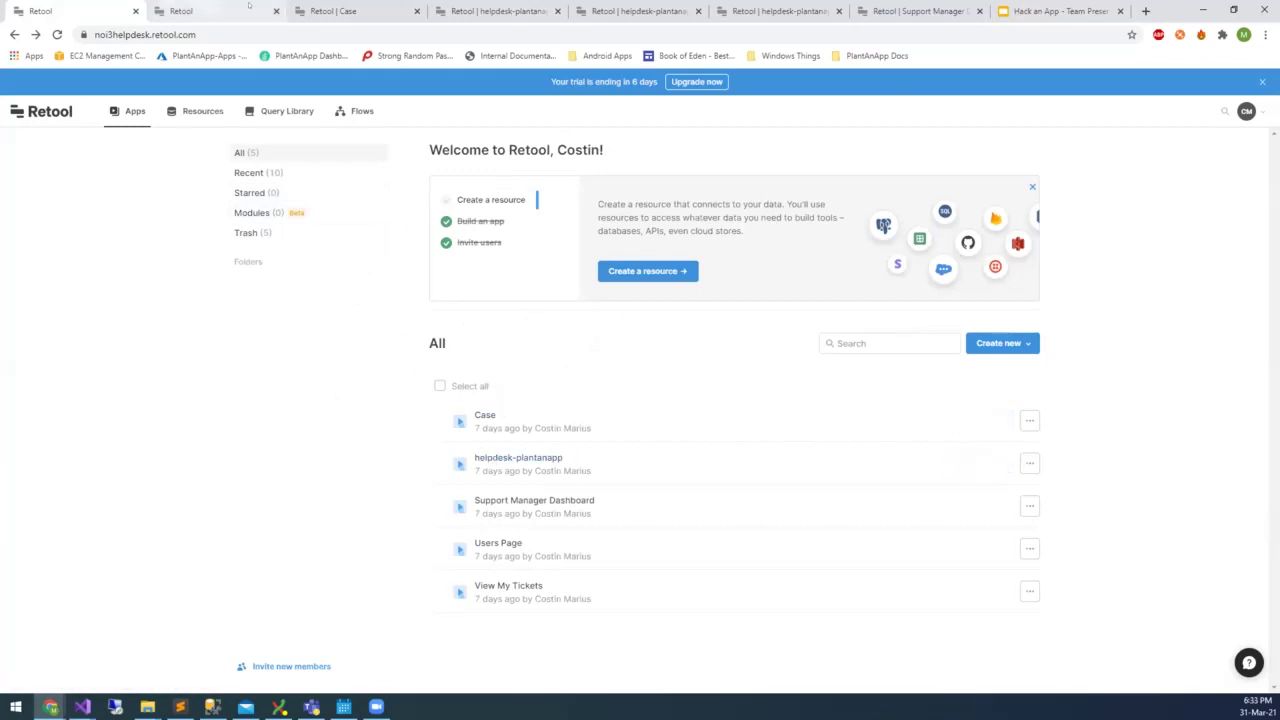
Step: Glance at the permission groups page, then bring up the helpdesk-plantanapp editor's Insert component list
click(194, 6)
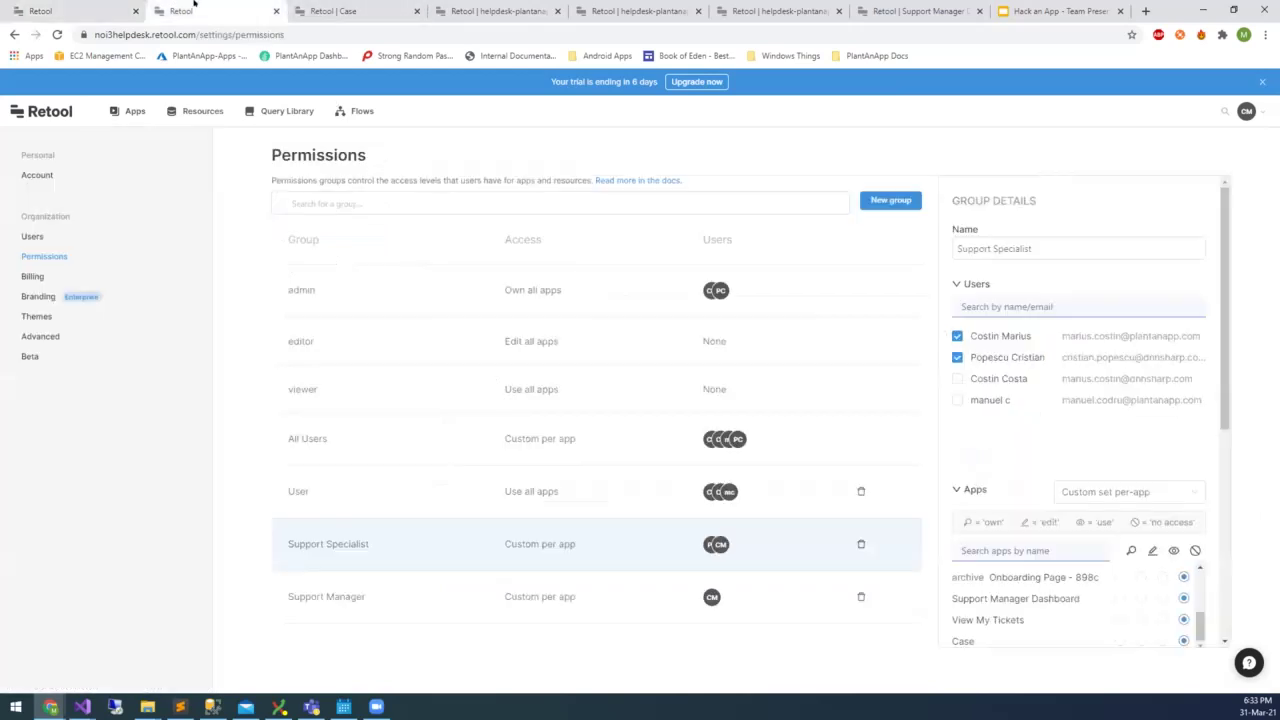
click(455, 9)
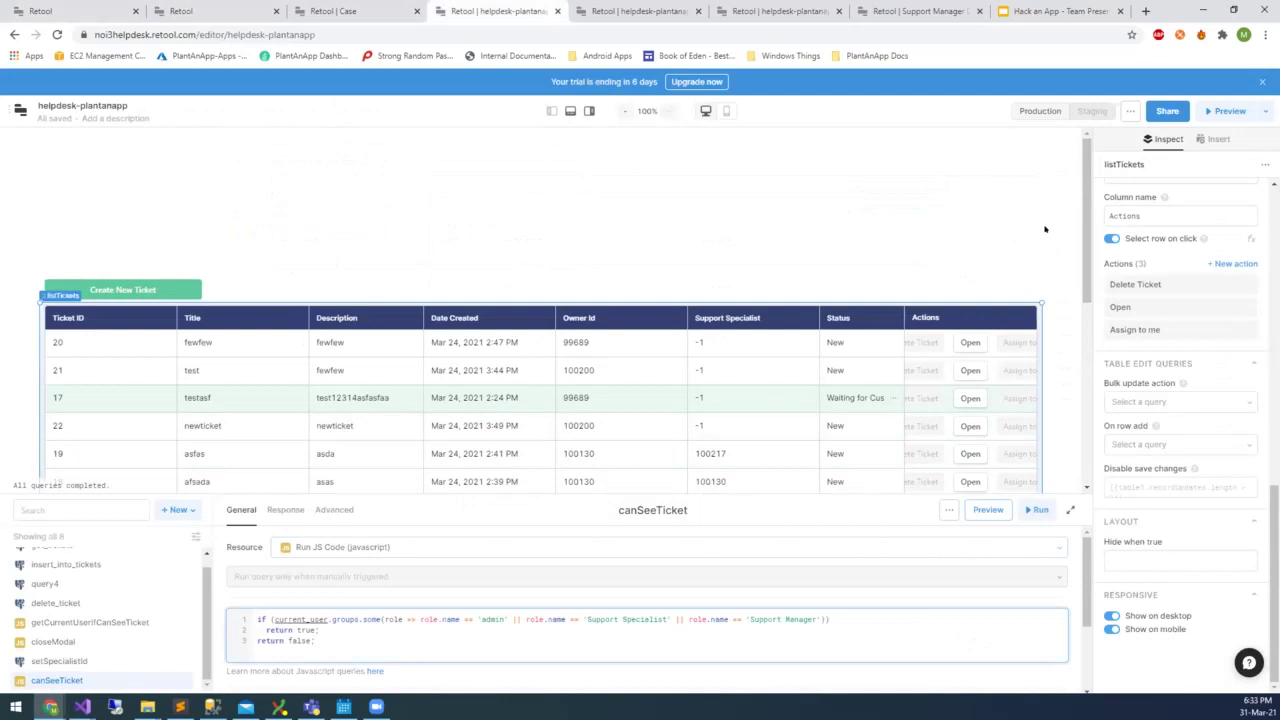
scroll(1050, 219, down, 2)
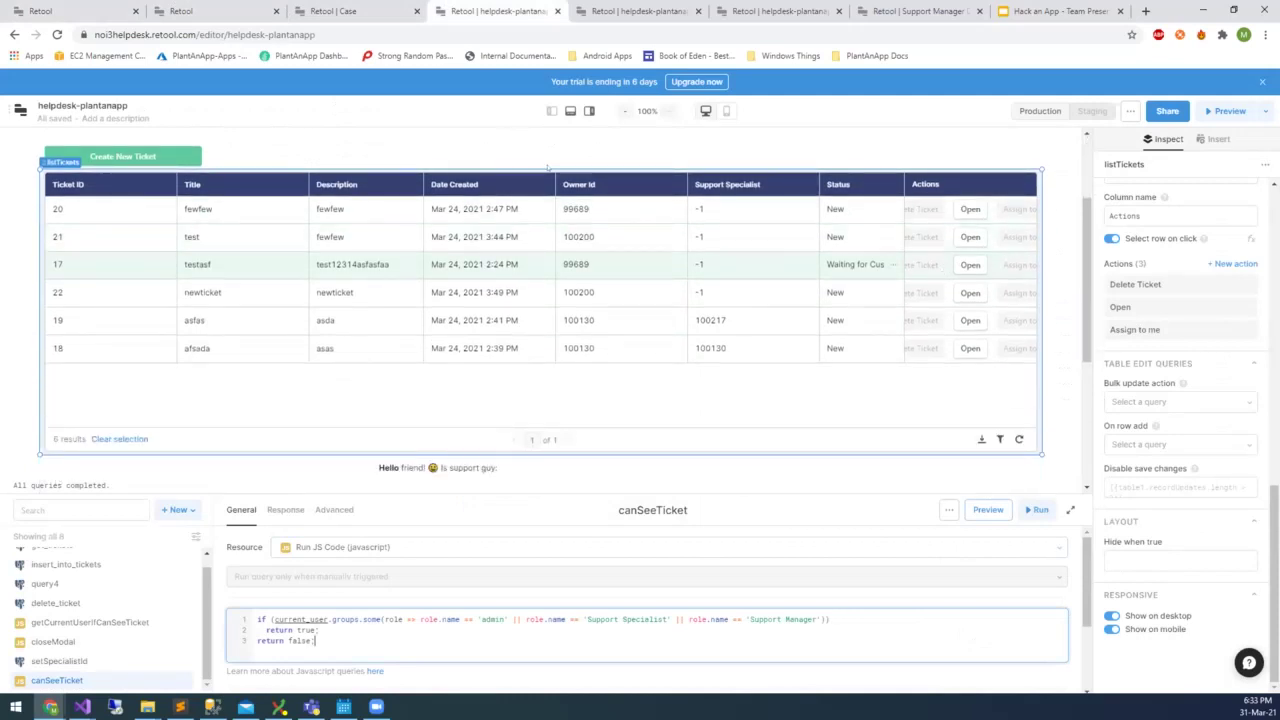
click(1214, 139)
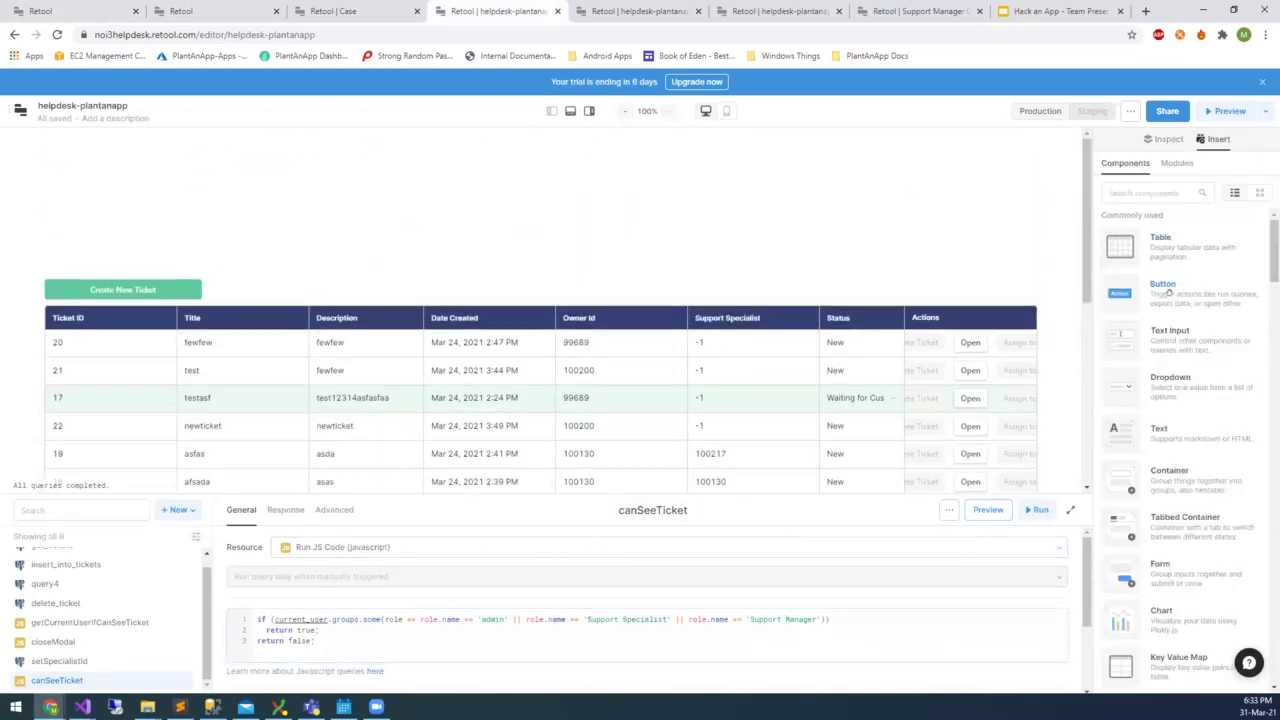
Step: Browse the panel and select the get_tickets SQL query
scroll(1230, 300, down, 5)
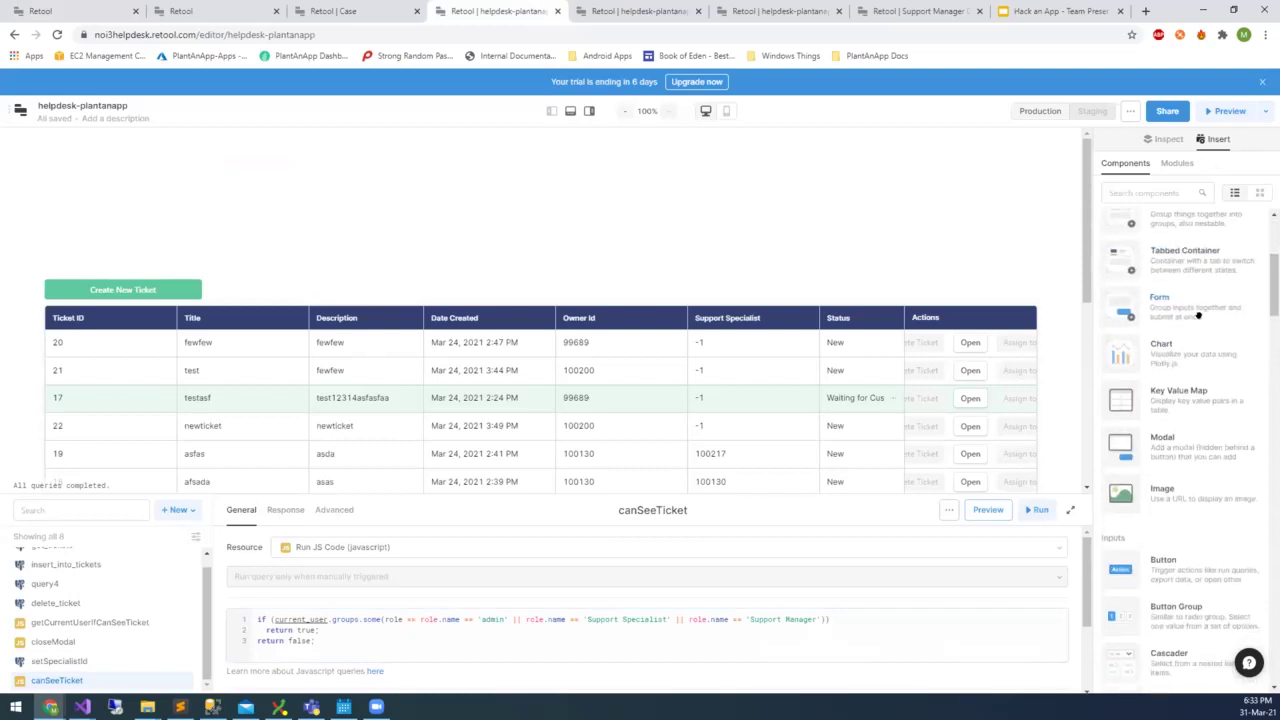
scroll(1159, 285, down, 3)
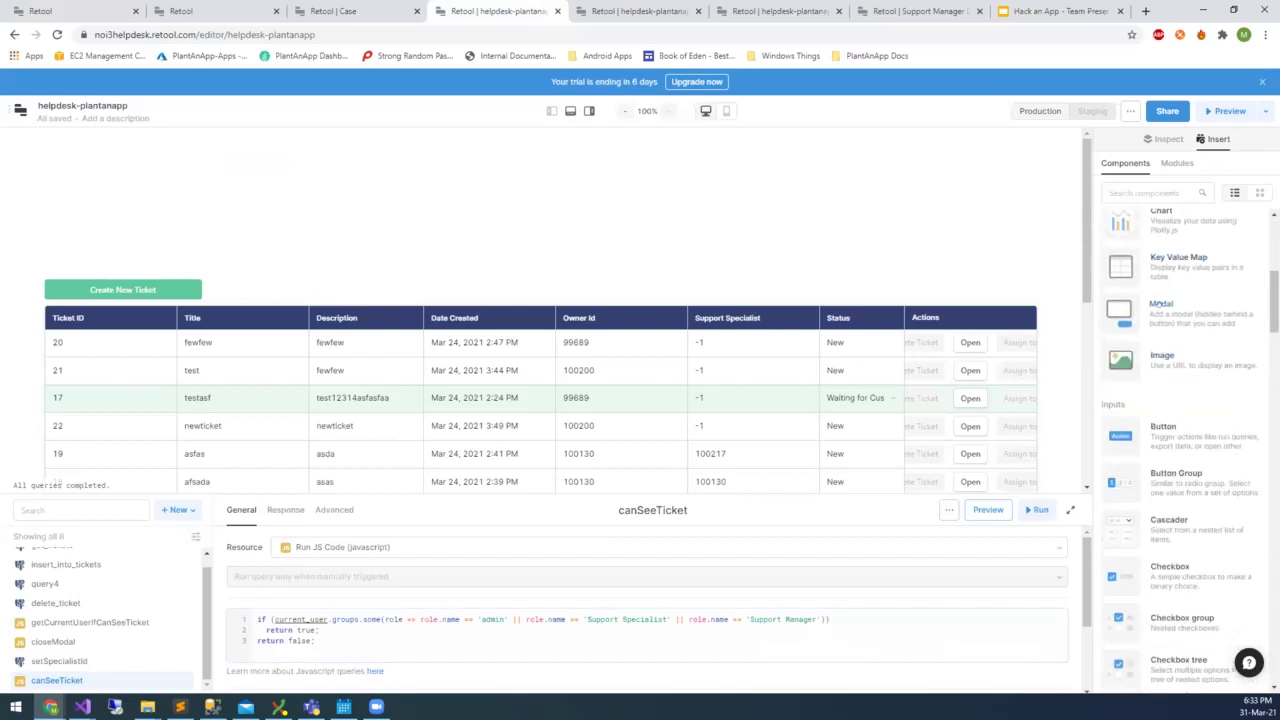
scroll(1165, 335, down, 10)
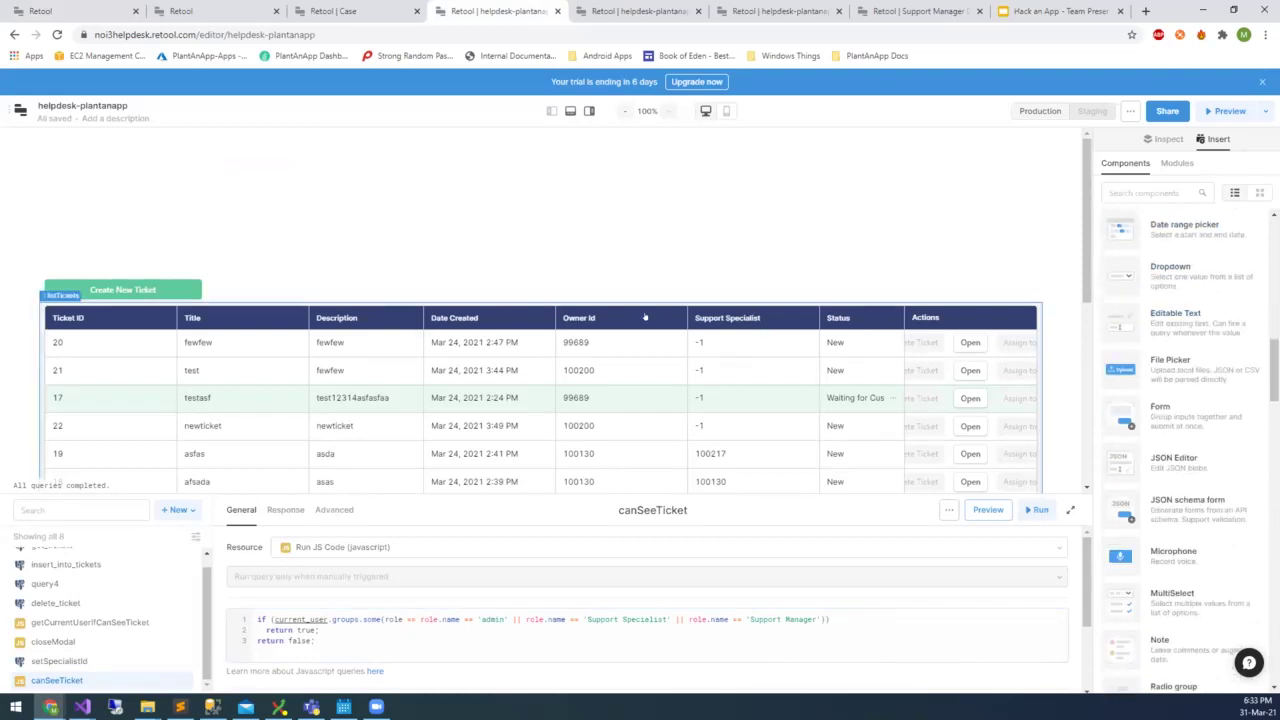
scroll(566, 331, down, 2)
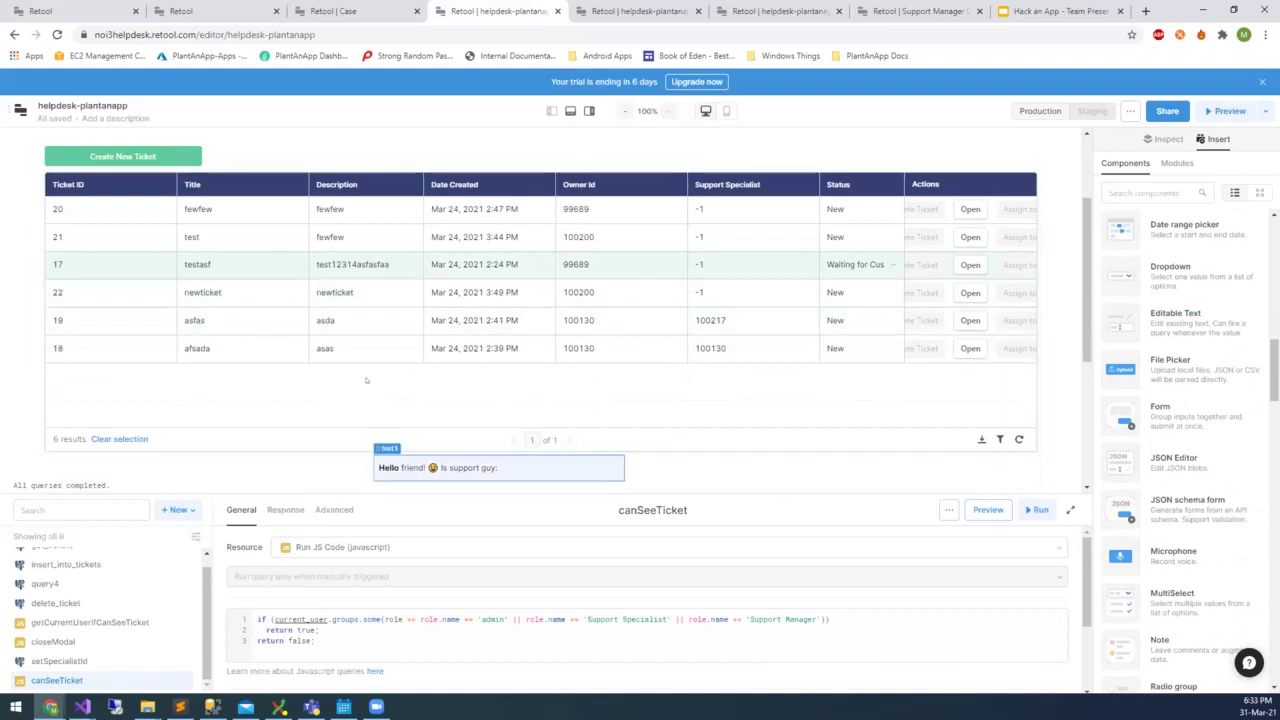
scroll(79, 228, up, 2)
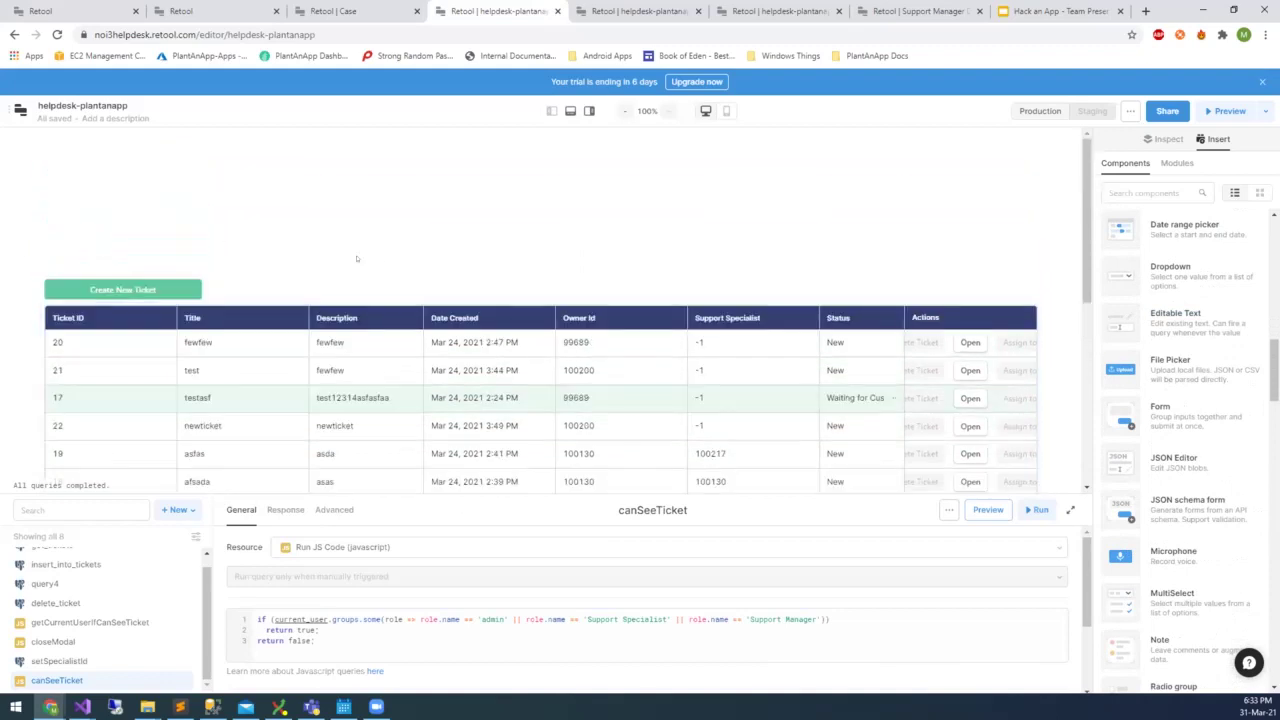
scroll(110, 380, down, 2)
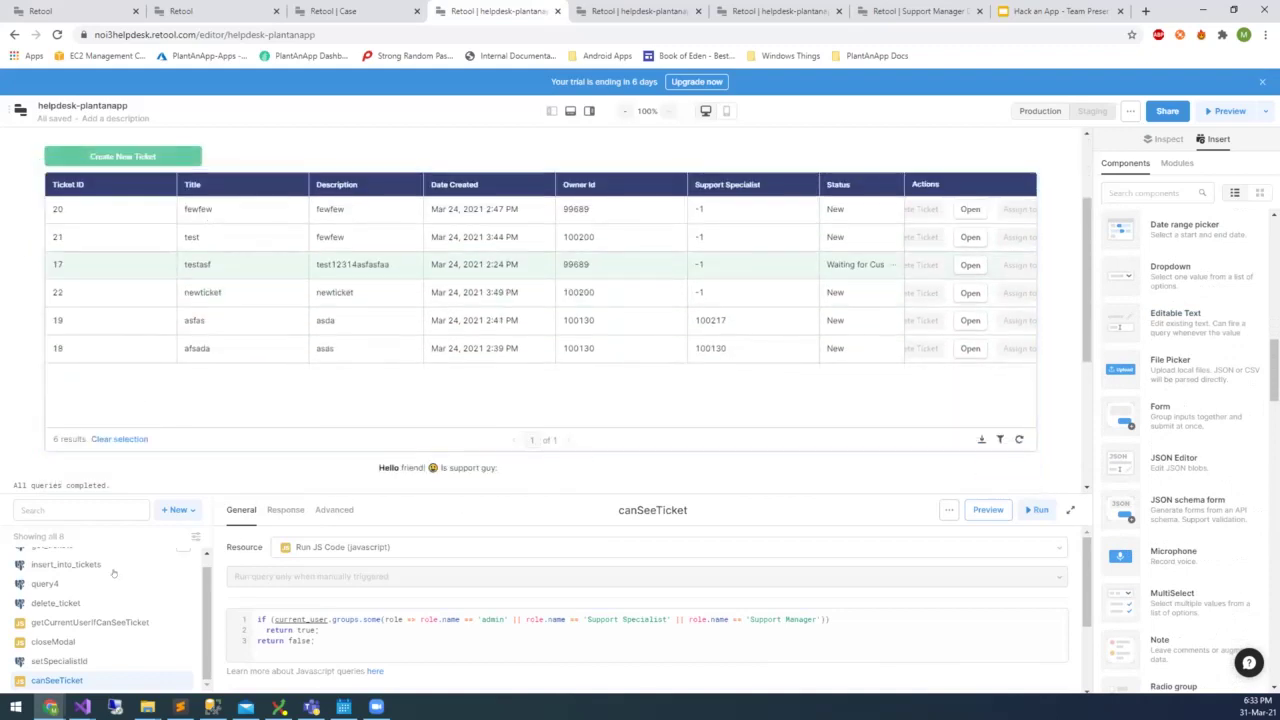
scroll(76, 578, up, 1)
click(66, 557)
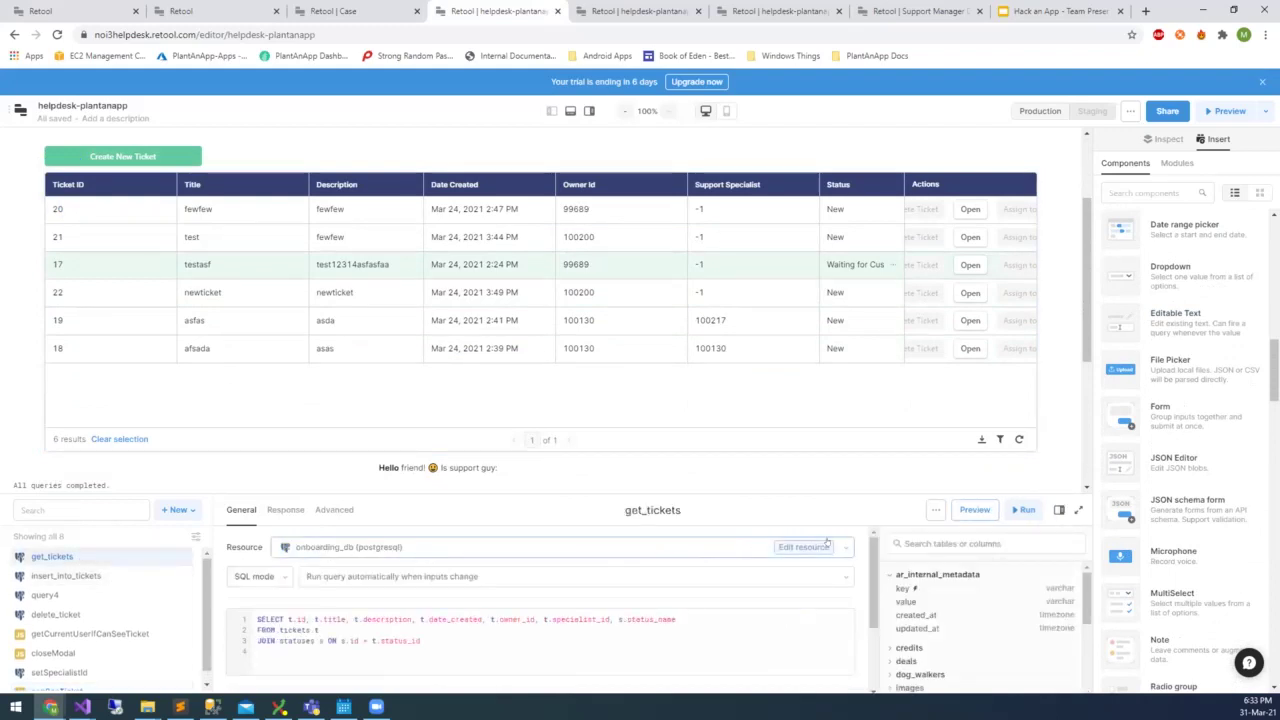
click(420, 547)
scroll(369, 451, up, 2)
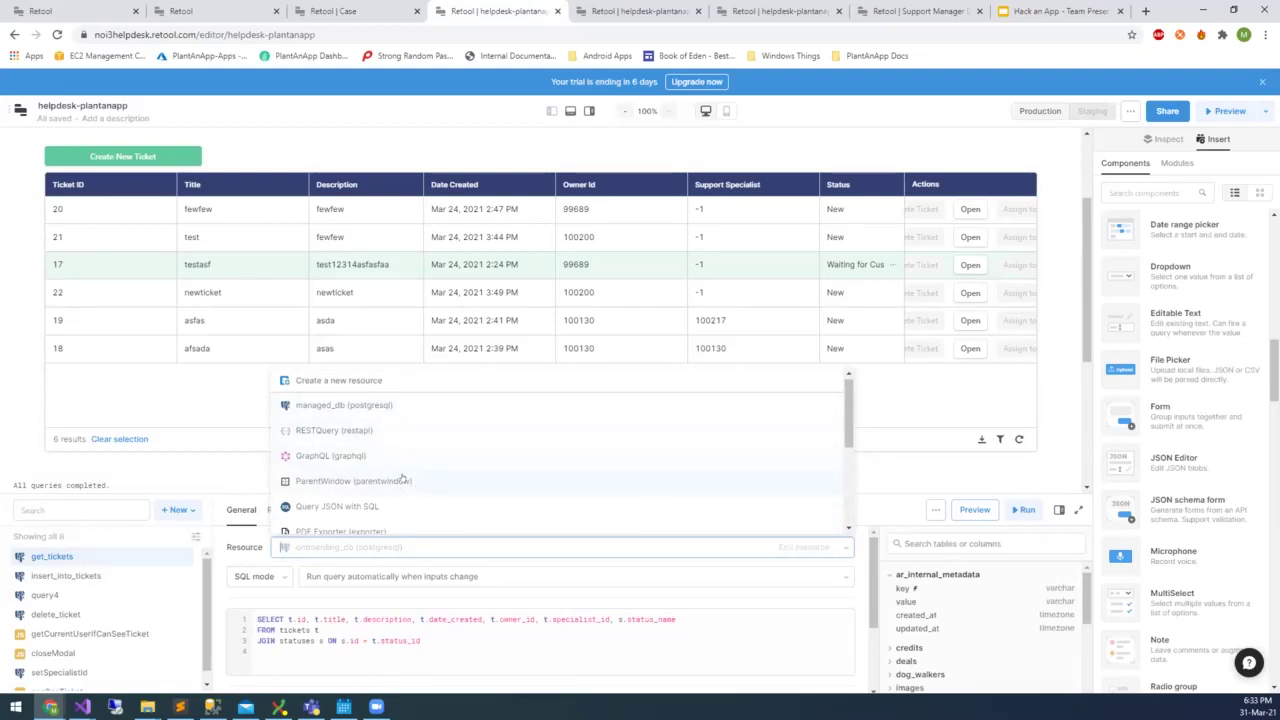
scroll(407, 500, down, 2)
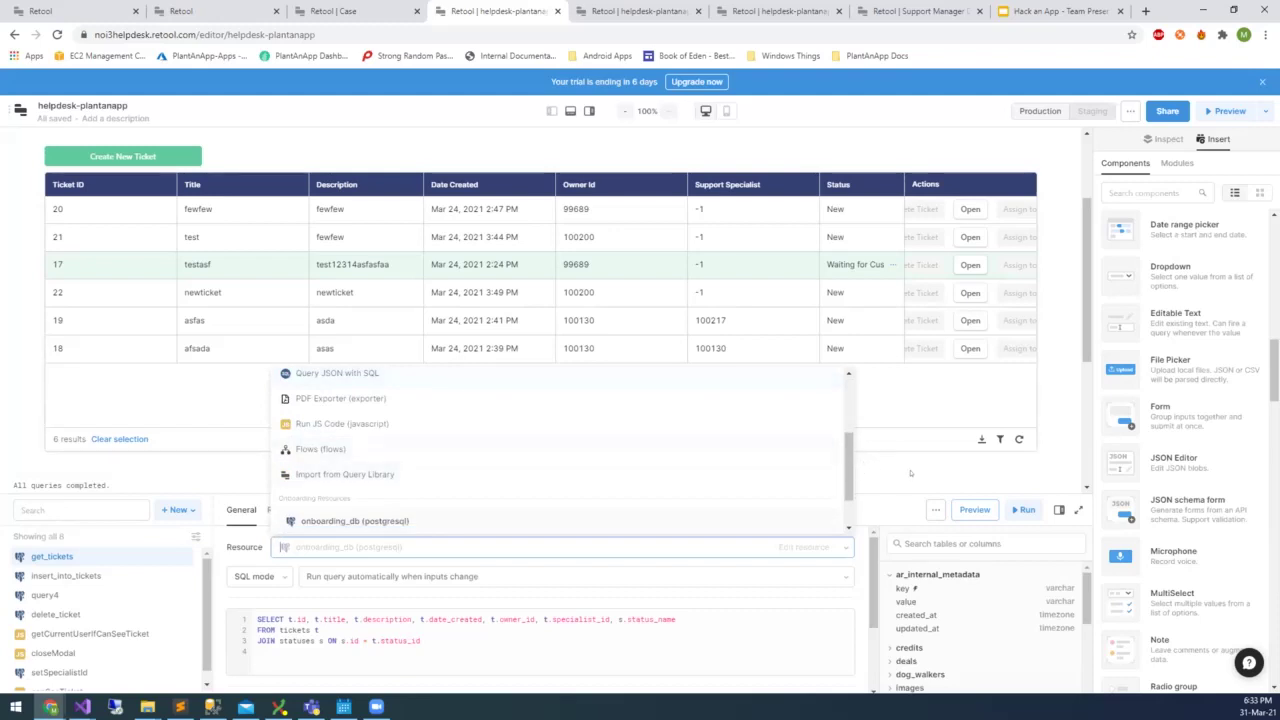
click(910, 473)
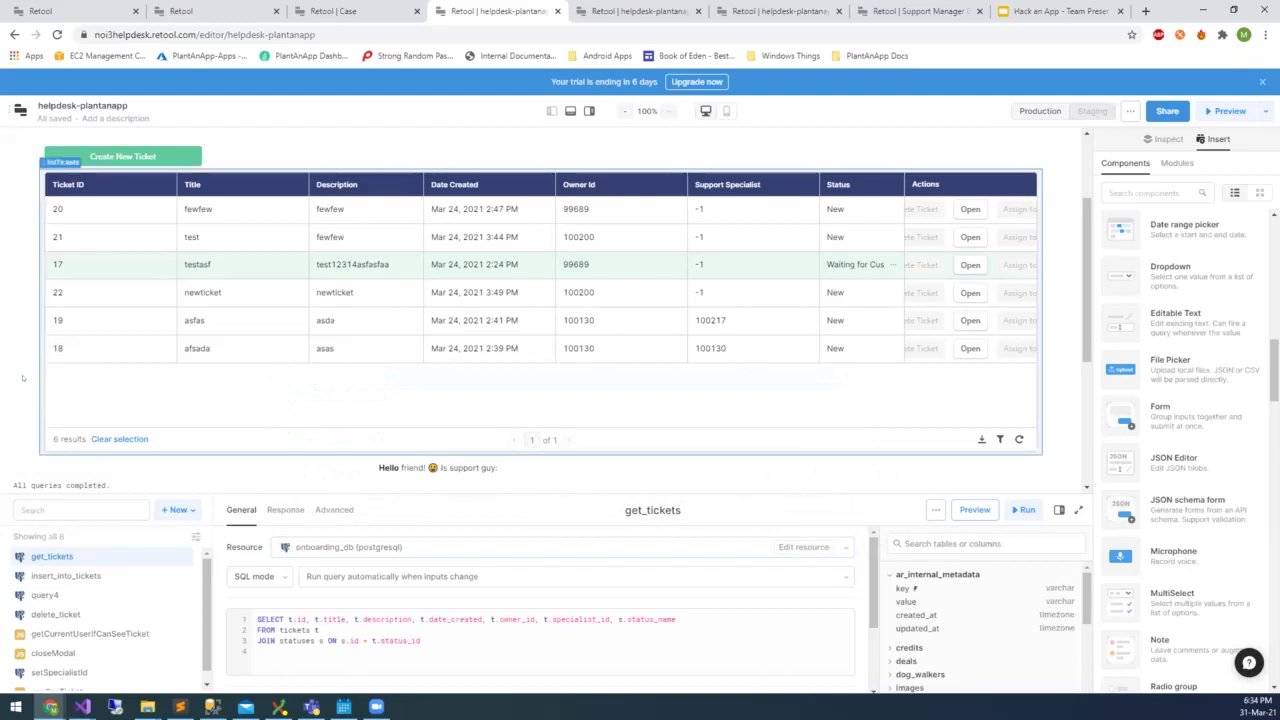
click(497, 621)
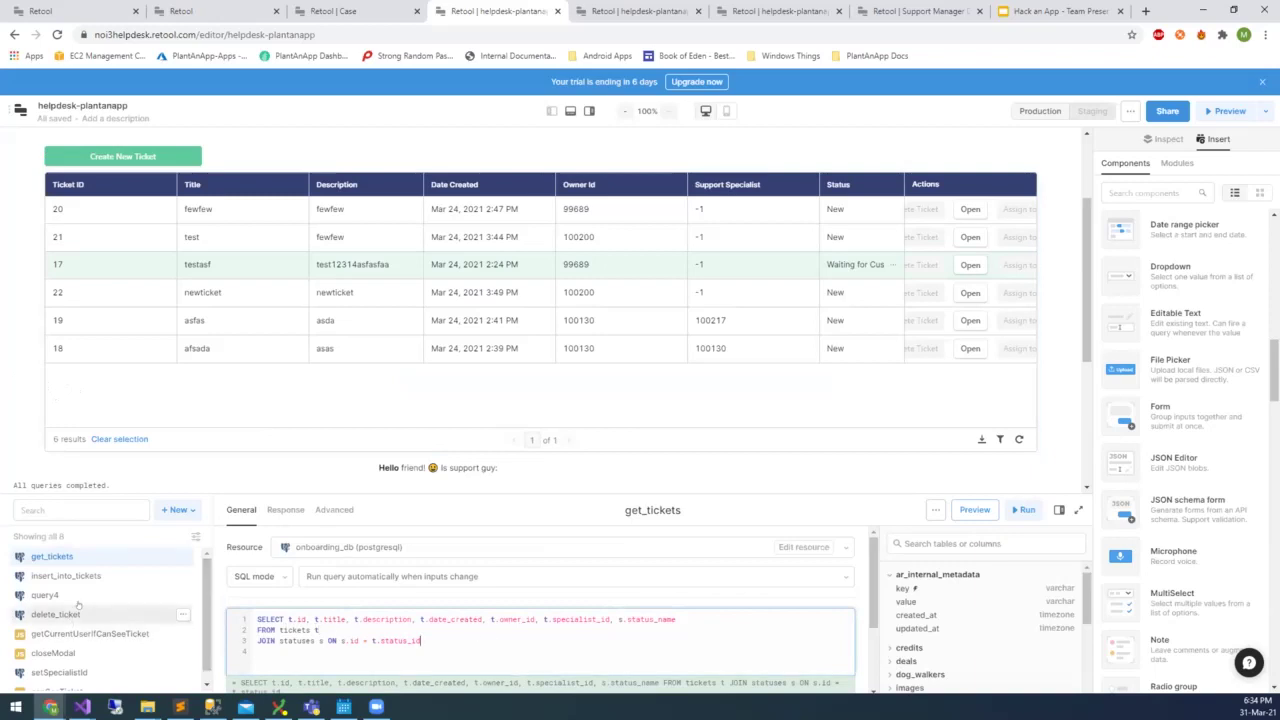
scroll(102, 624, down, 1)
scroll(102, 624, down, 1)
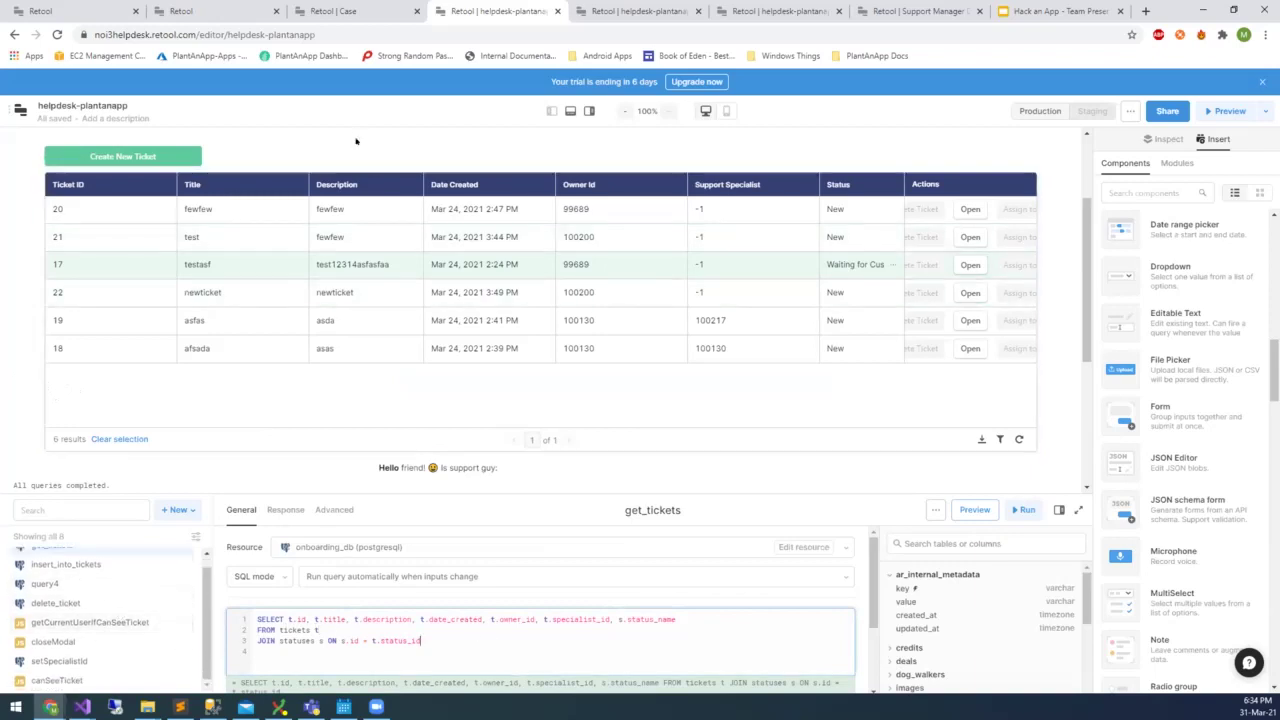
Step: Select the tickets table and its ticket 21 row
click(335, 401)
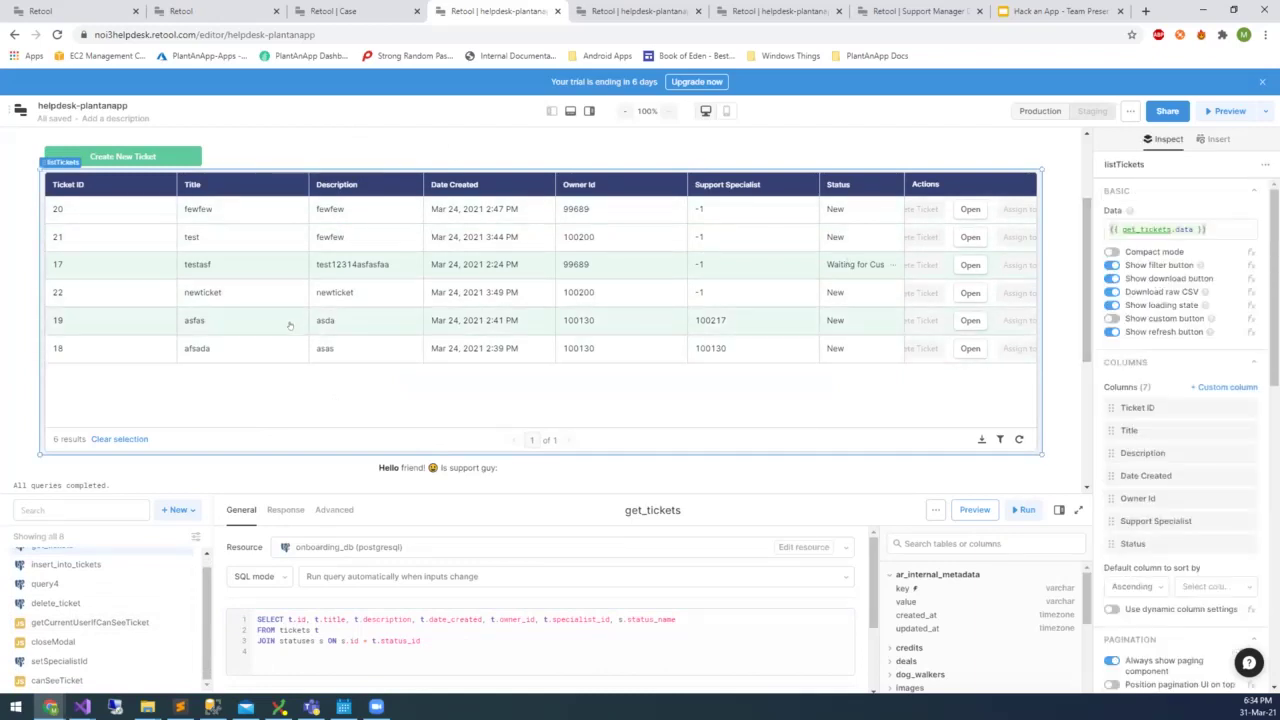
click(256, 237)
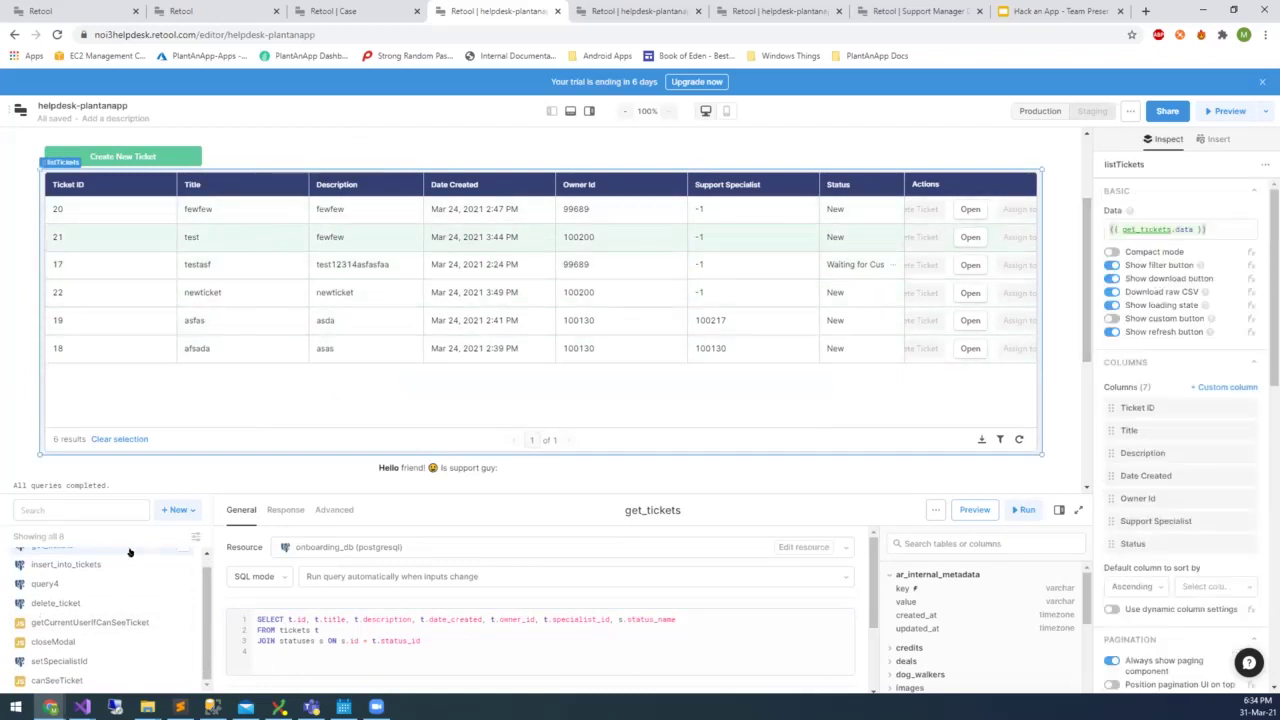
scroll(85, 585, up, 1)
Step: Step through insert_into_tickets, query4, delete_ticket and getCurrentUserIfCanSeeTicket to closeModal, deselecting the table
click(94, 576)
click(88, 595)
click(98, 614)
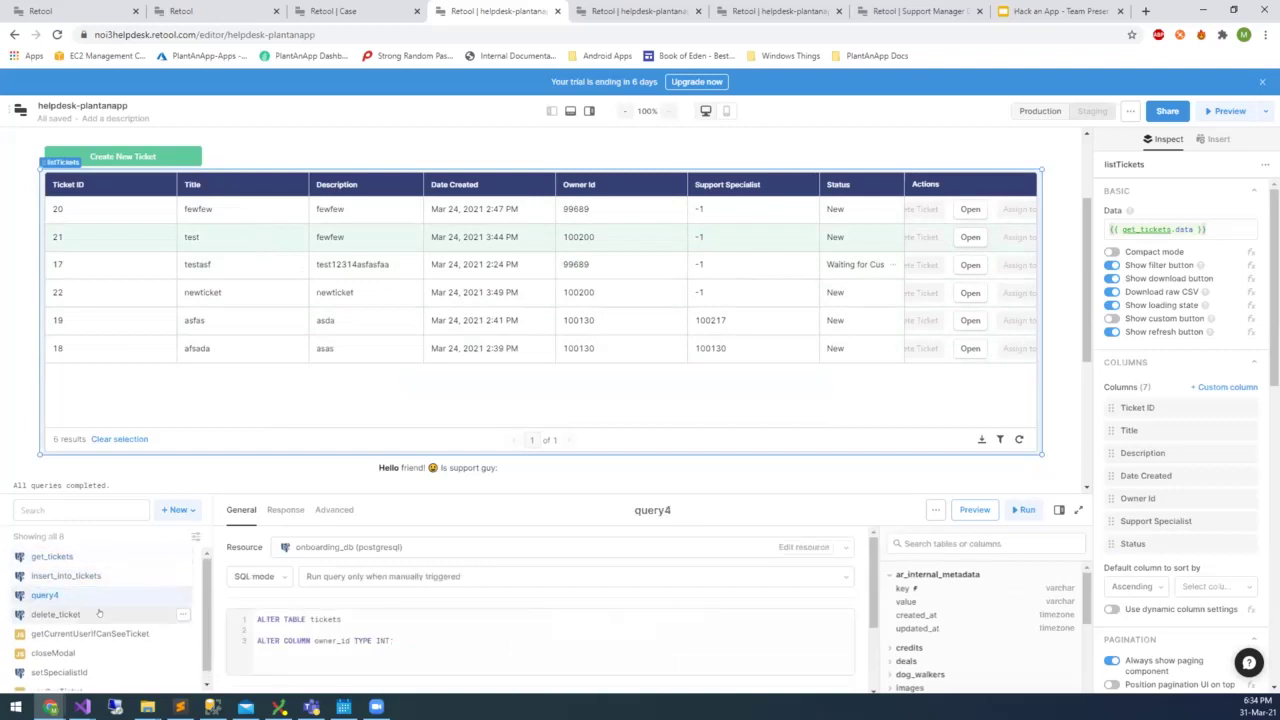
click(99, 635)
scroll(99, 640, down, 1)
click(93, 642)
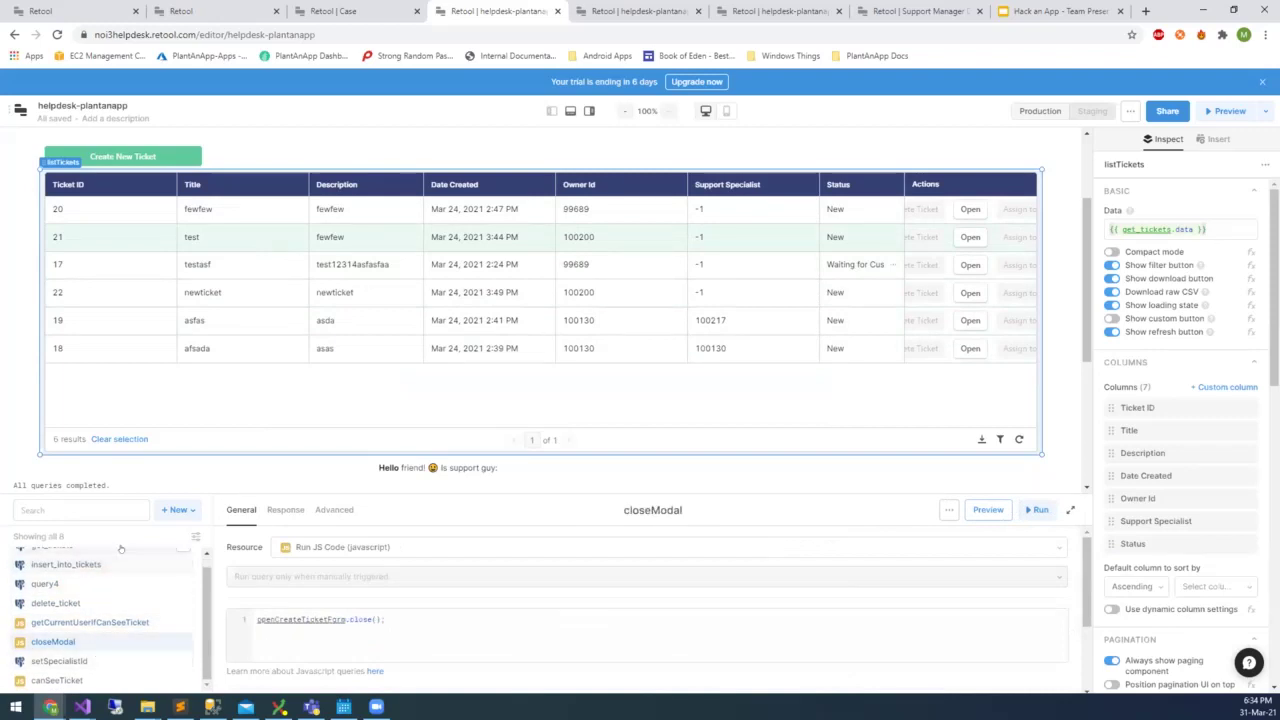
scroll(100, 565, up, 1)
click(143, 475)
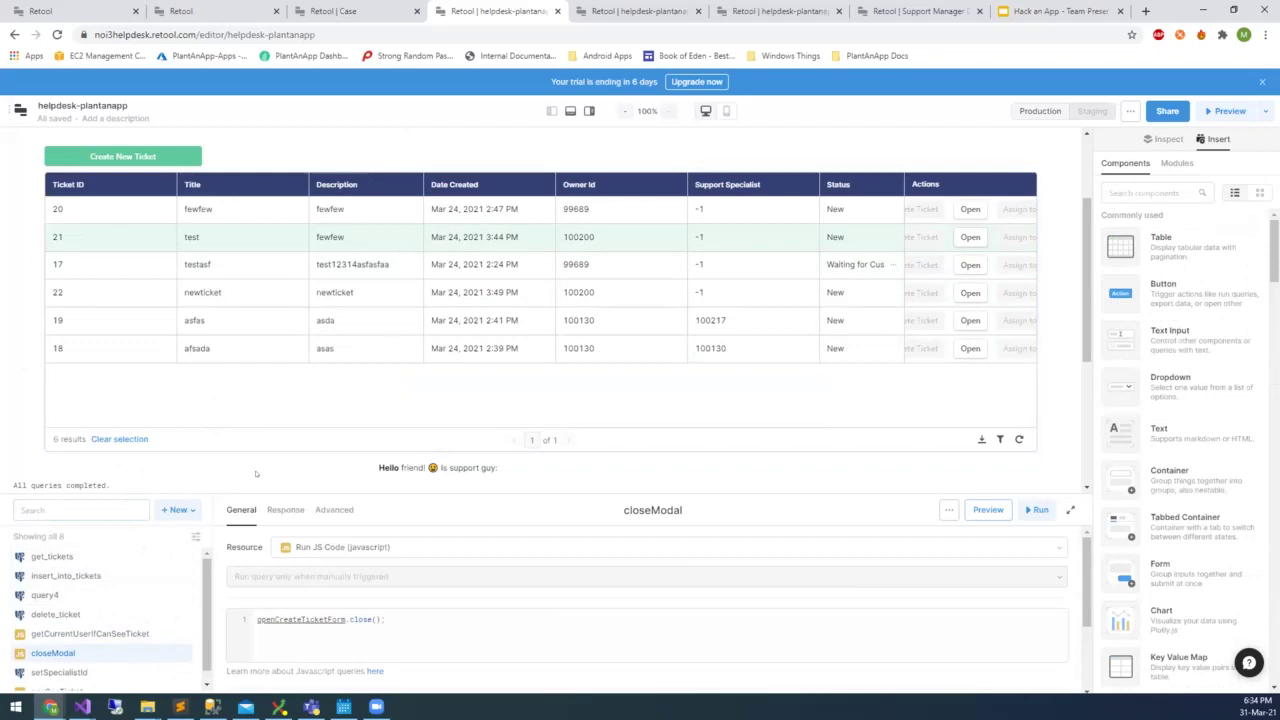
Step: Flick between the helpdesk app tabs and return to focus the closeModal code
click(640, 10)
key(ctrl+shift+Tab)
click(640, 10)
key(ctrl+shift+Tab)
click(703, 7)
key(ctrl+shift+Tab)
click(410, 626)
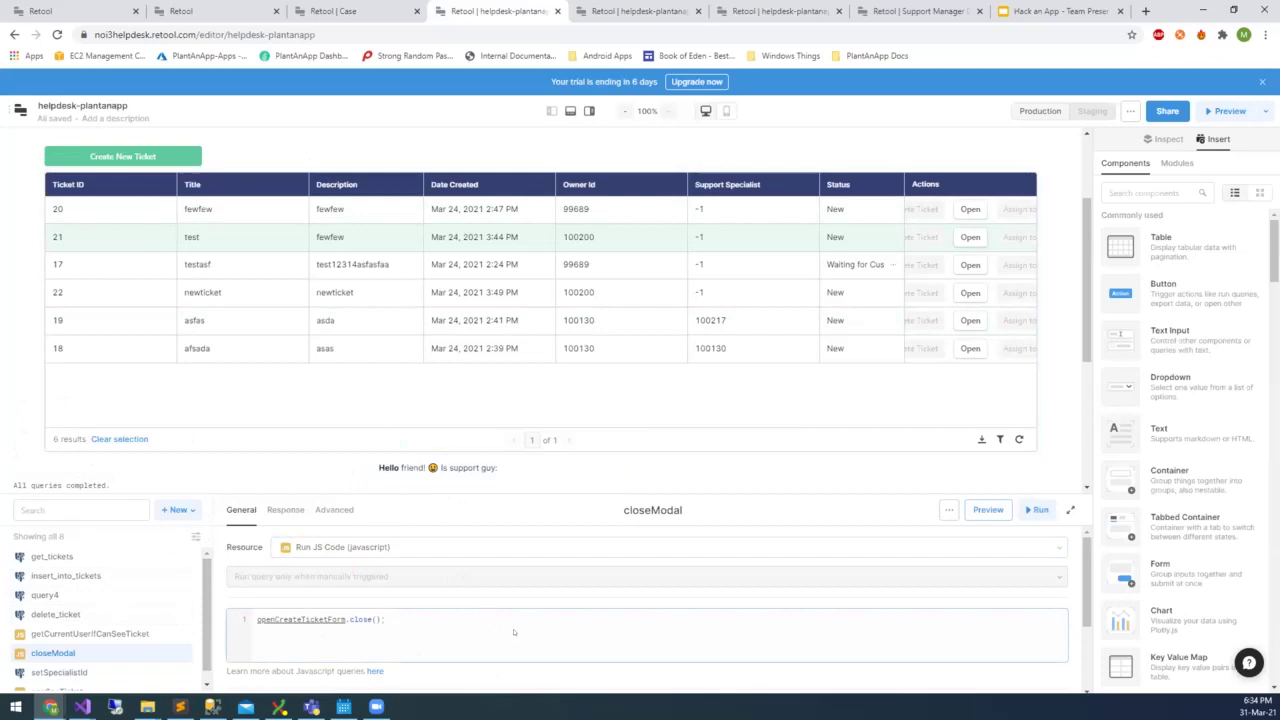
Step: Check the Case, home and Permissions tabs, then view closeModal's success/failure notification settings
click(352, 8)
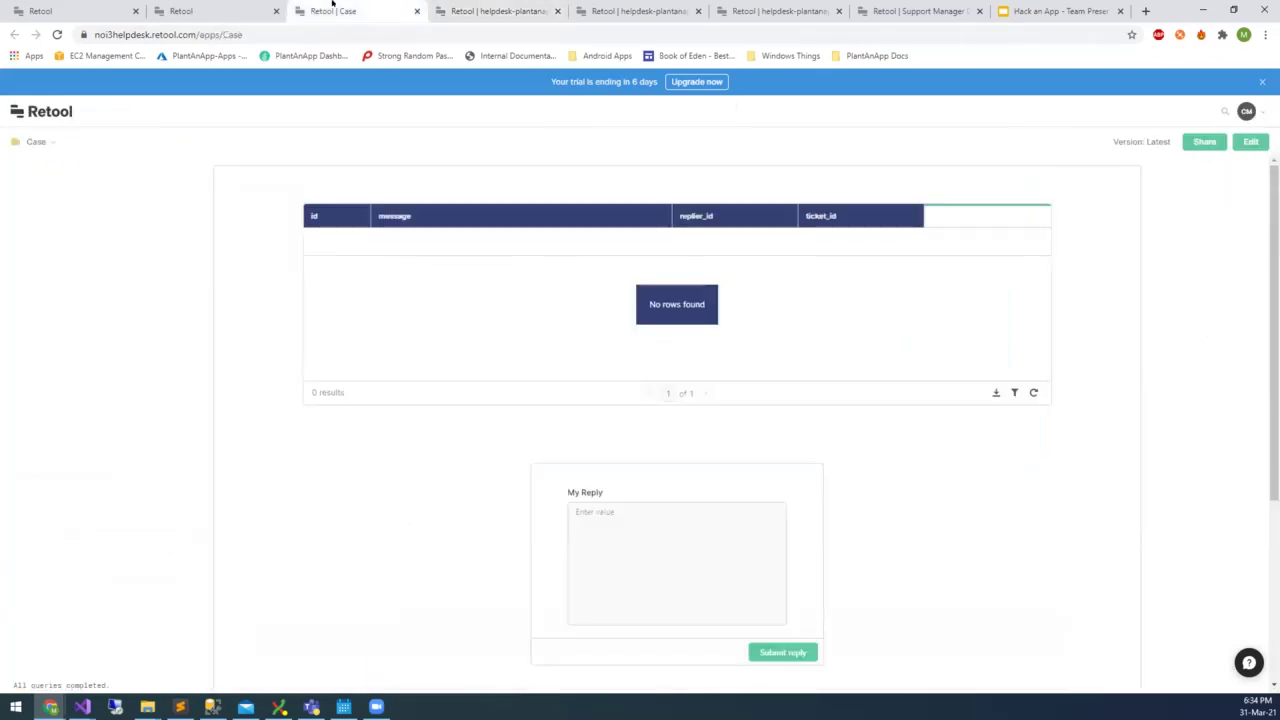
click(75, 10)
click(182, 8)
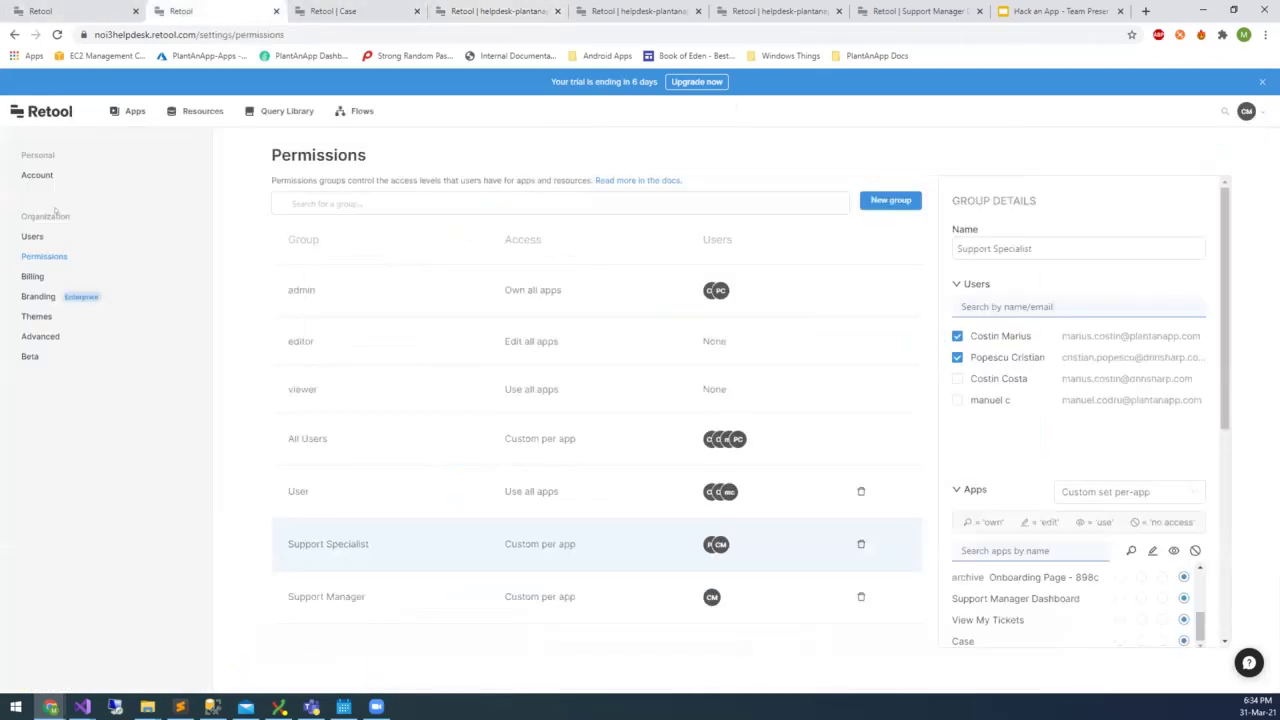
click(406, 8)
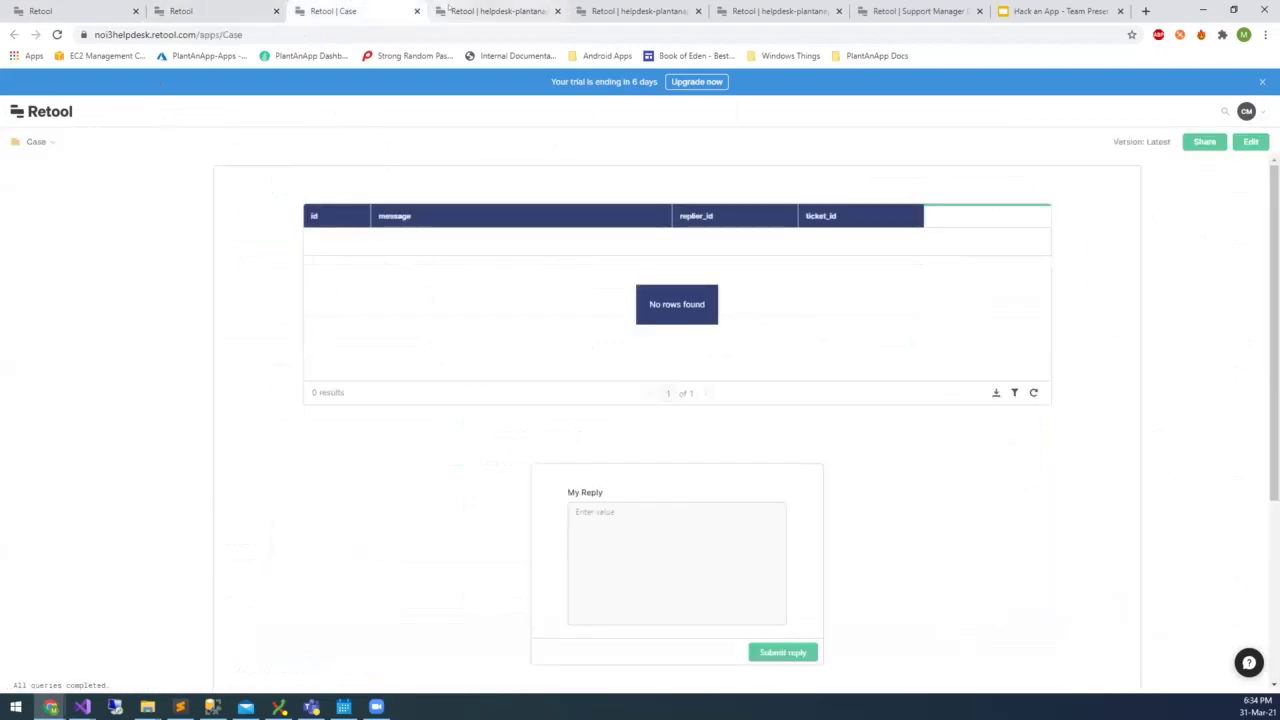
click(492, 10)
click(287, 510)
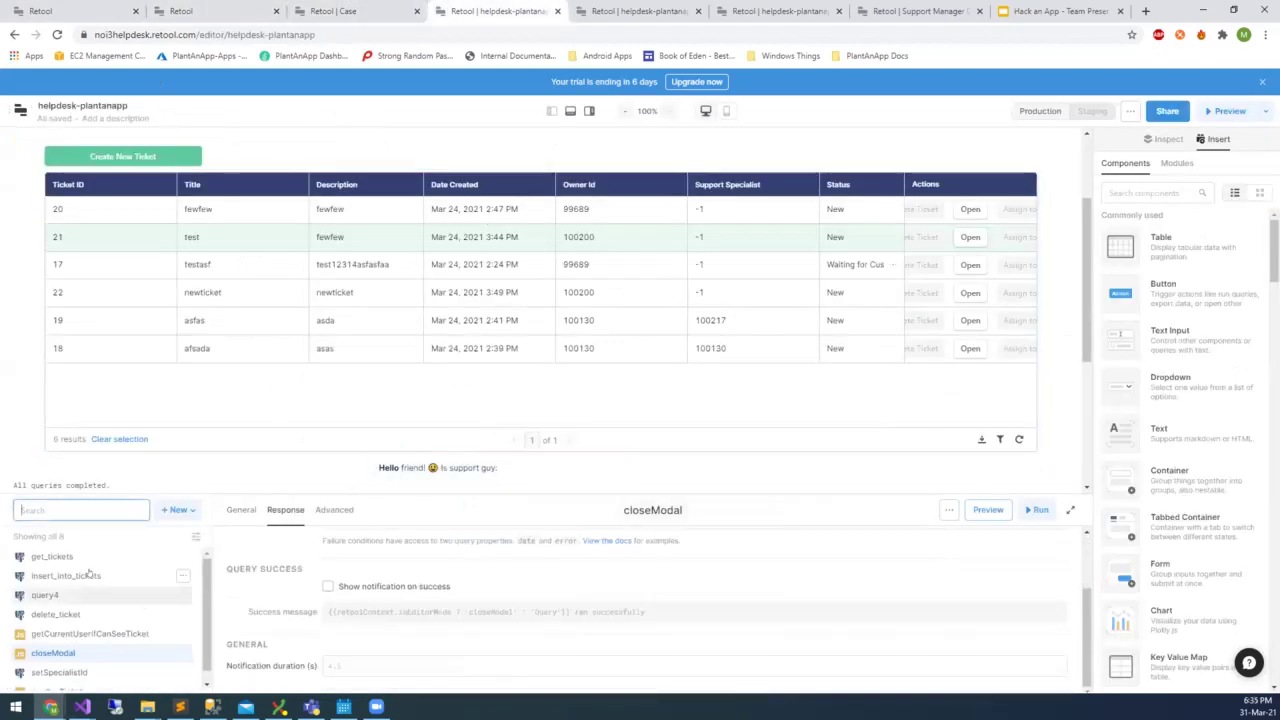
Step: Confirm get_tickets uses the onboarding_db resource, then go to the Permissions settings
click(60, 557)
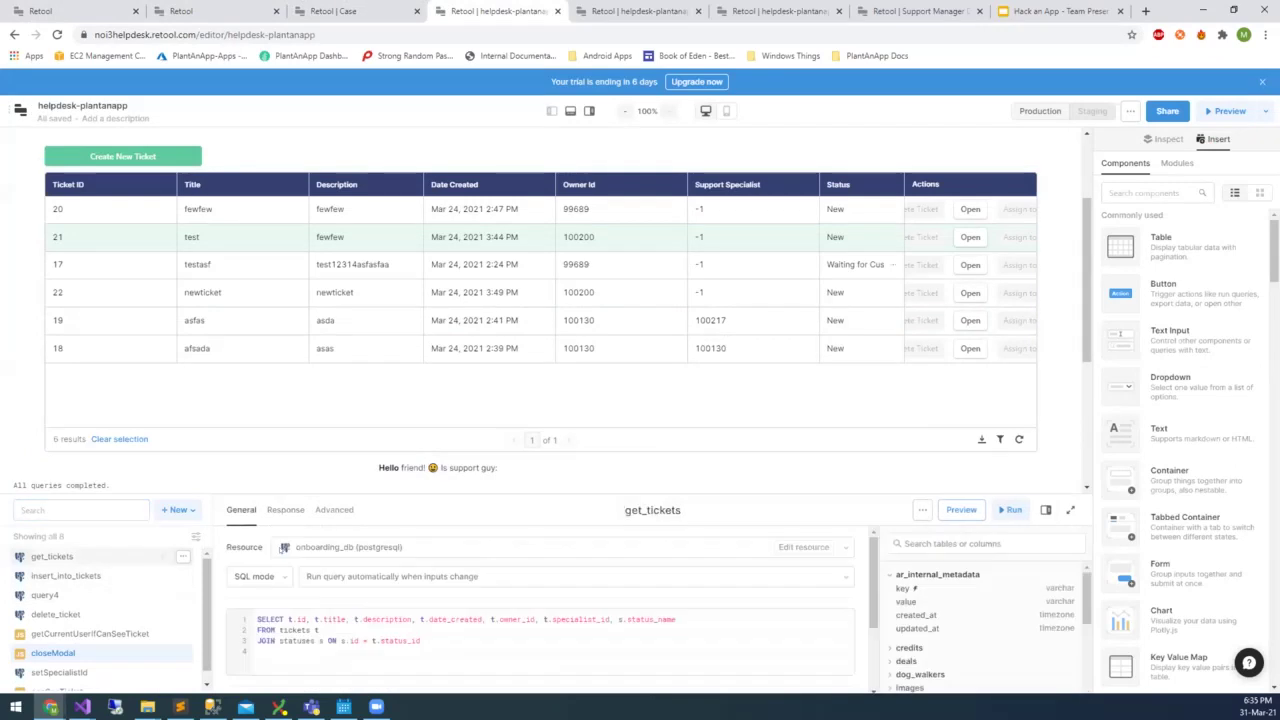
click(822, 546)
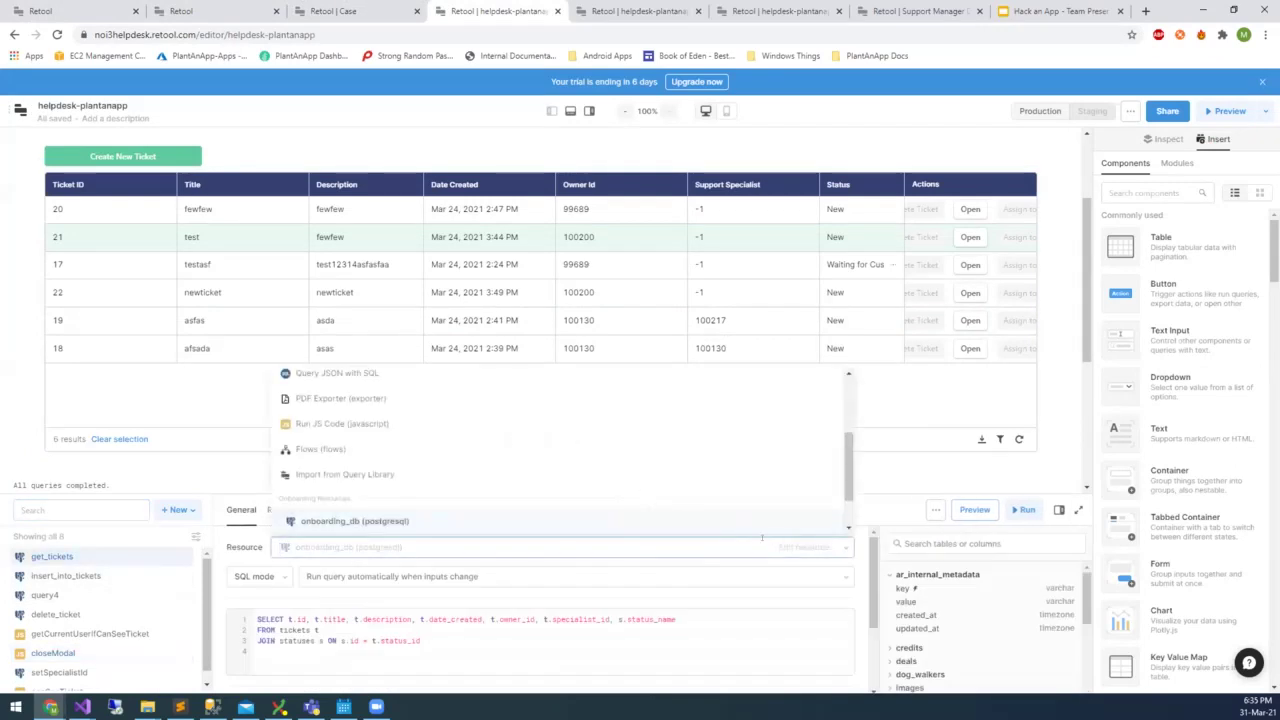
click(889, 516)
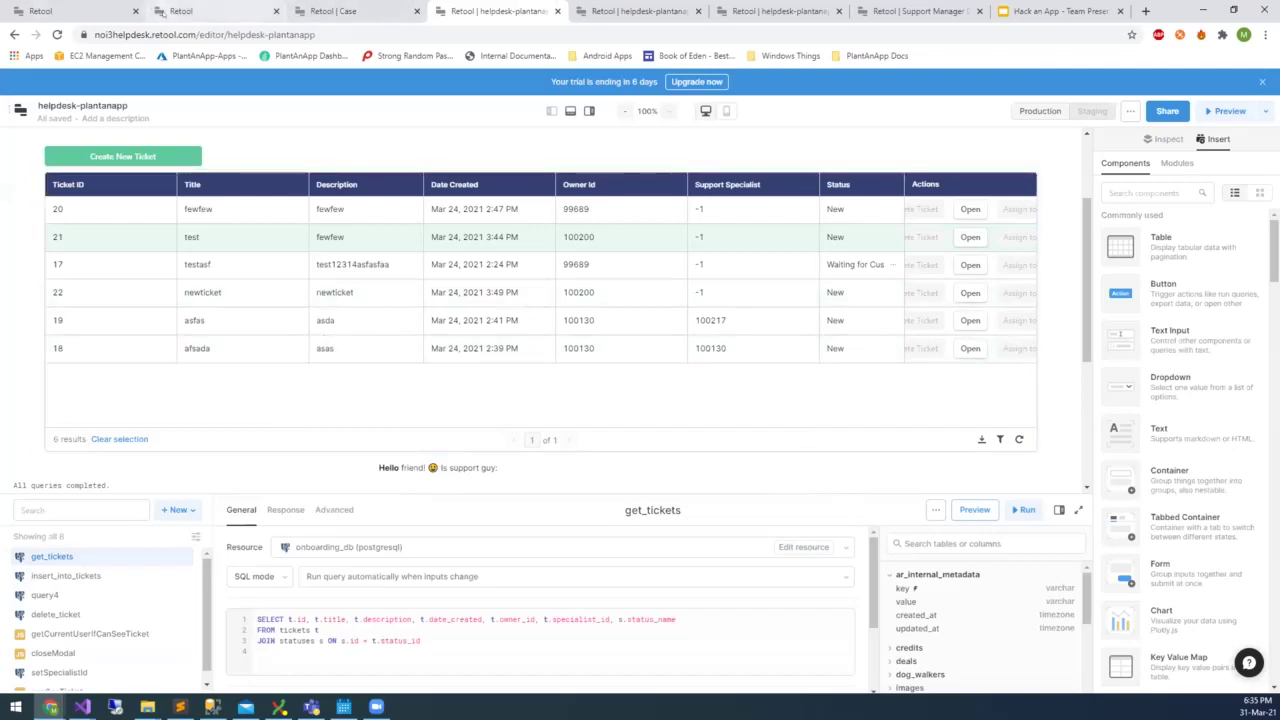
click(207, 9)
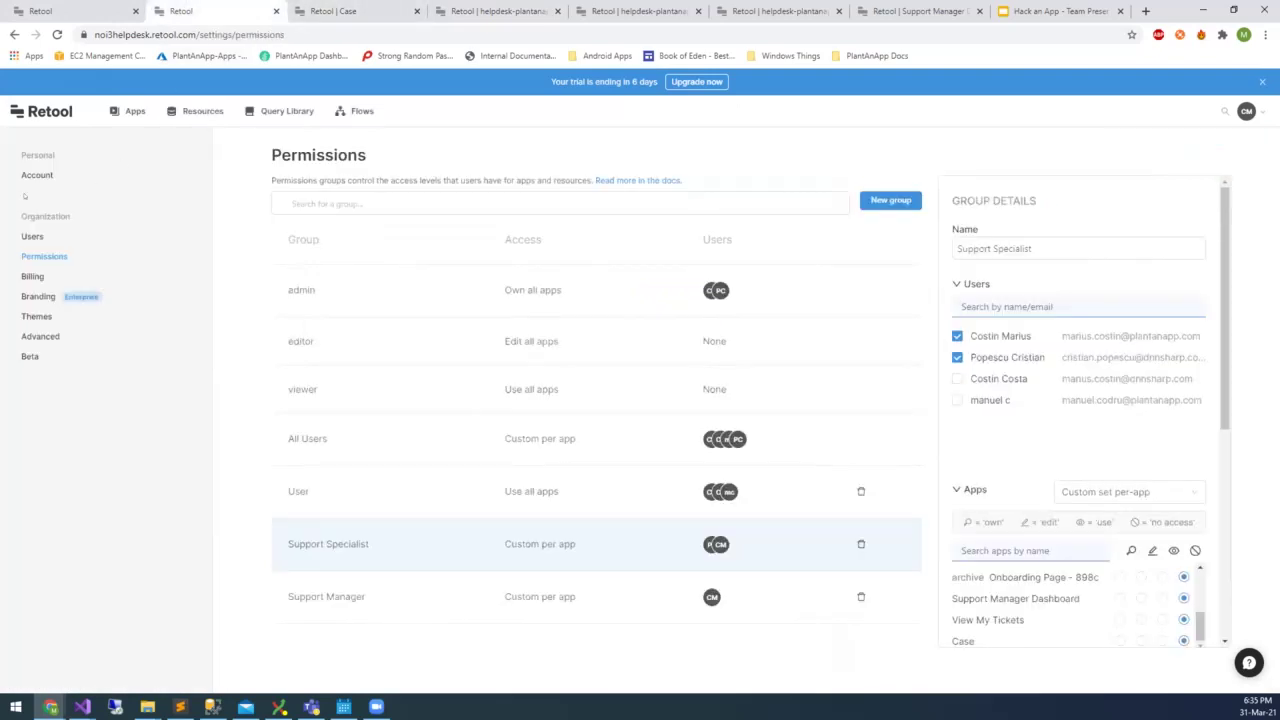
click(33, 236)
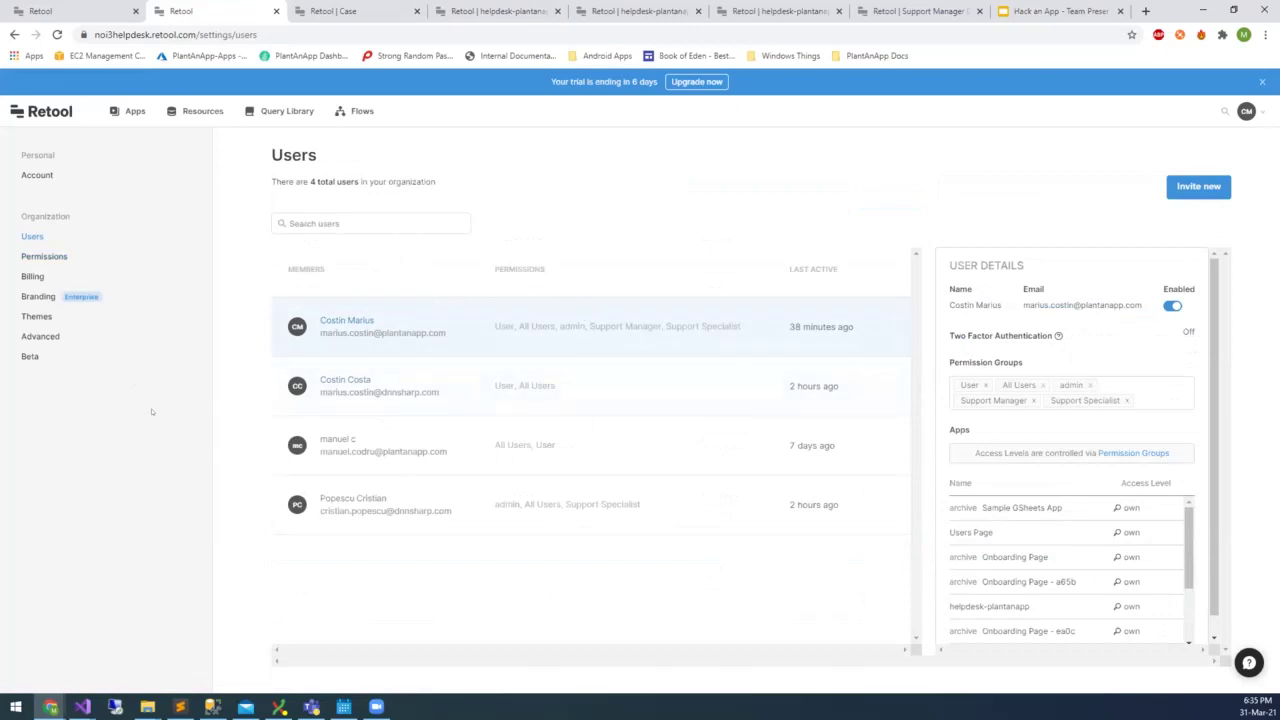
click(40, 337)
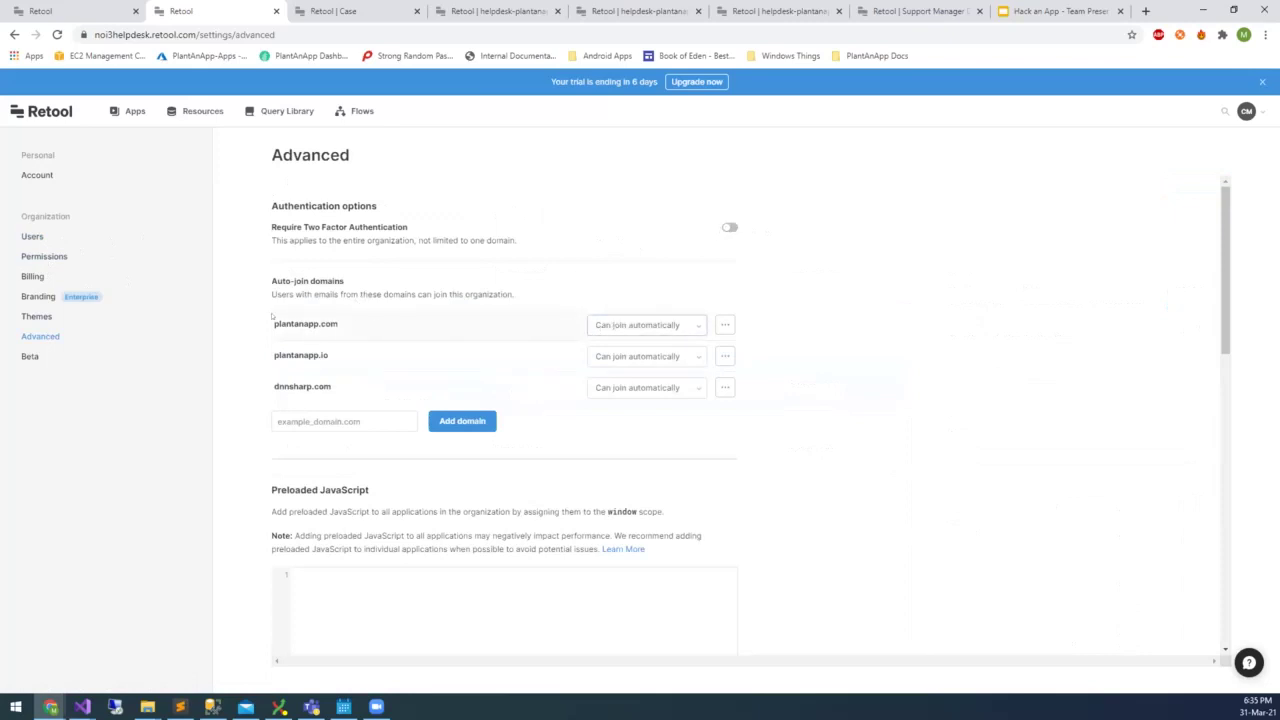
drag(340, 324, 288, 324)
scroll(300, 400, down, 5)
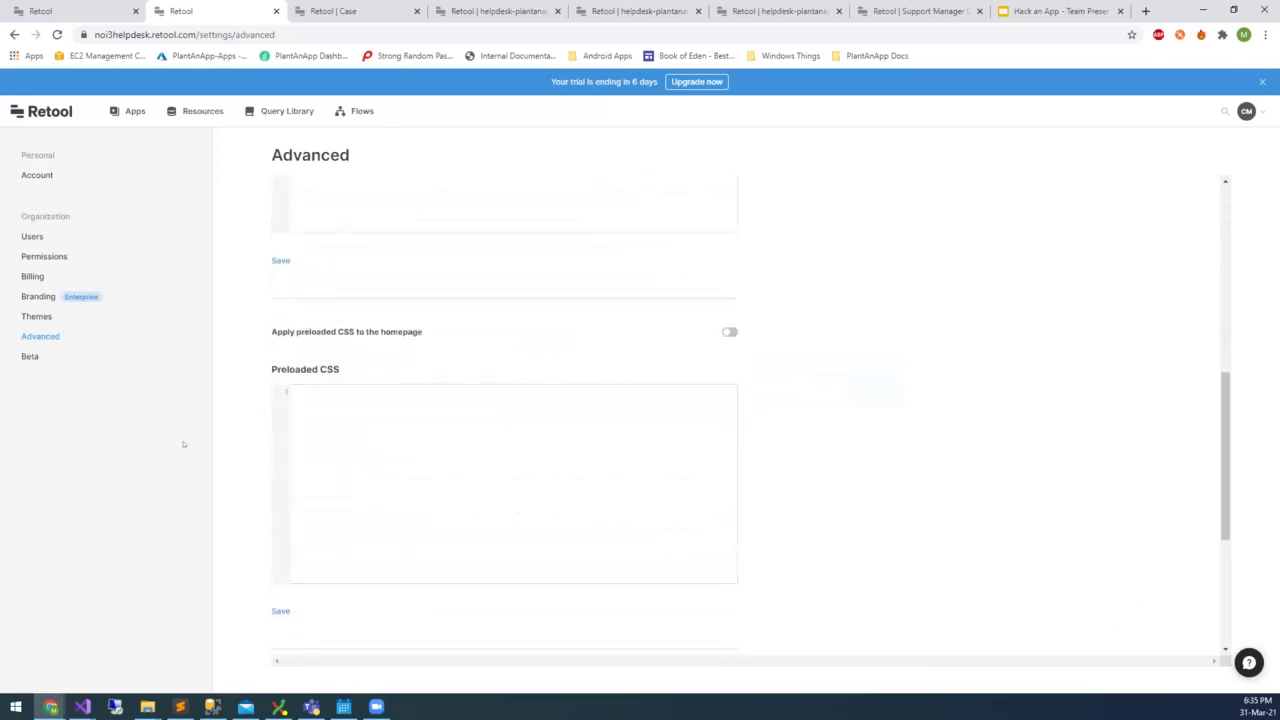
scroll(469, 354, up, 5)
scroll(400, 450, down, 4)
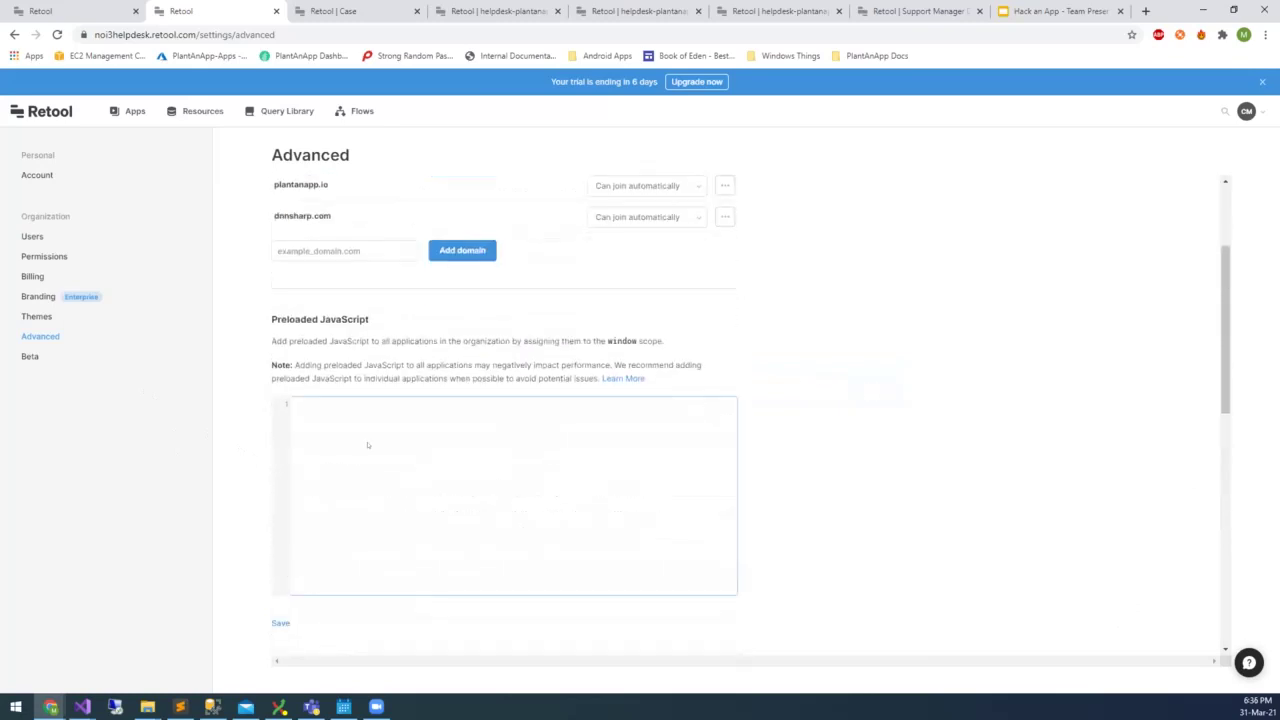
scroll(449, 551, down, 3)
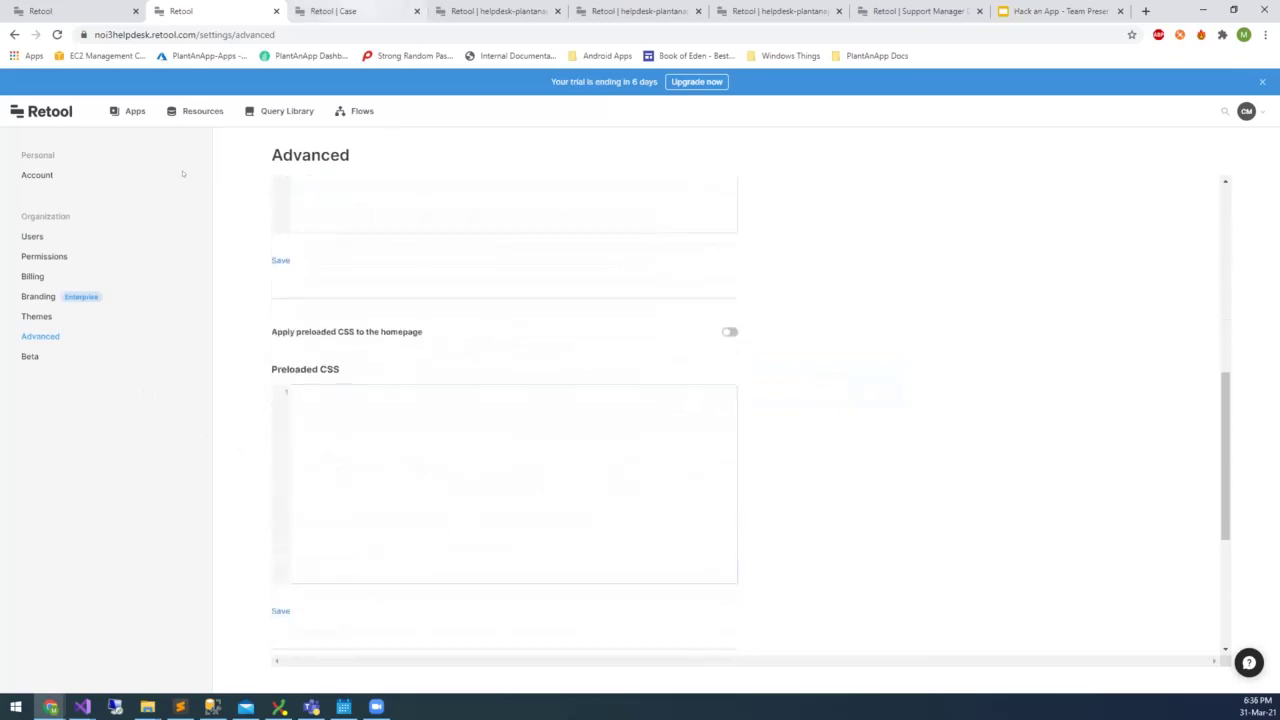
click(38, 316)
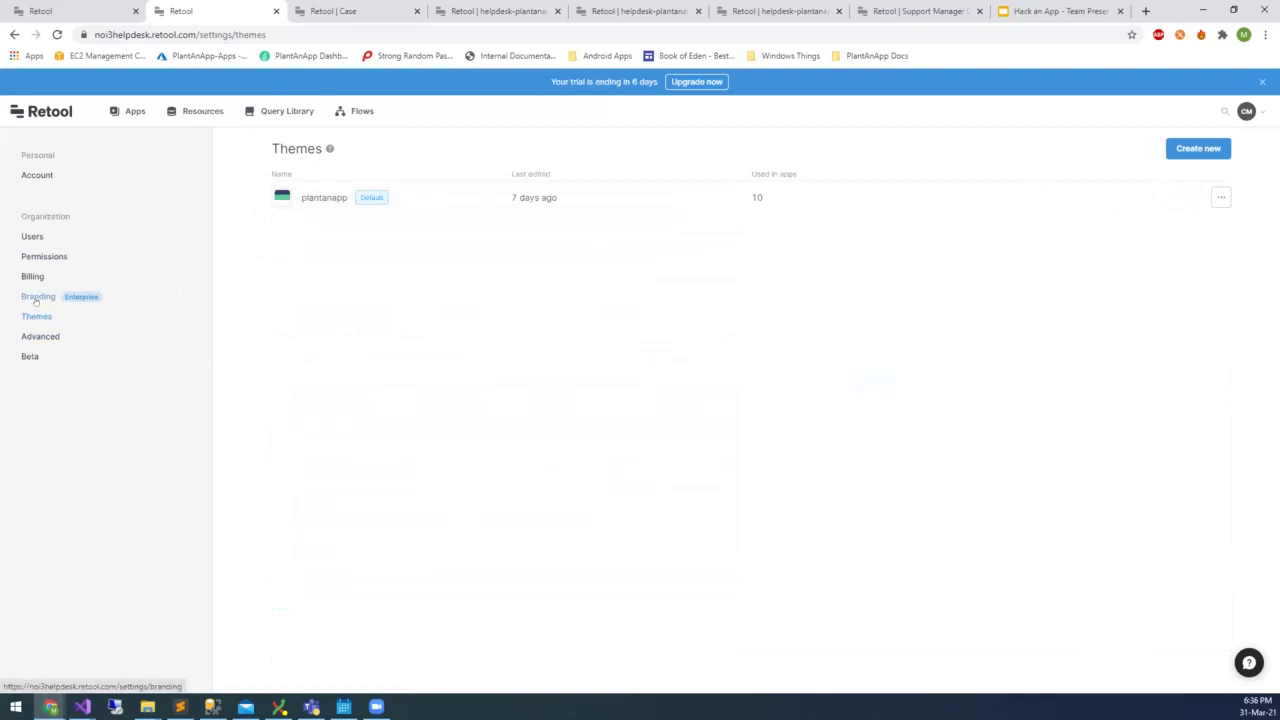
click(37, 298)
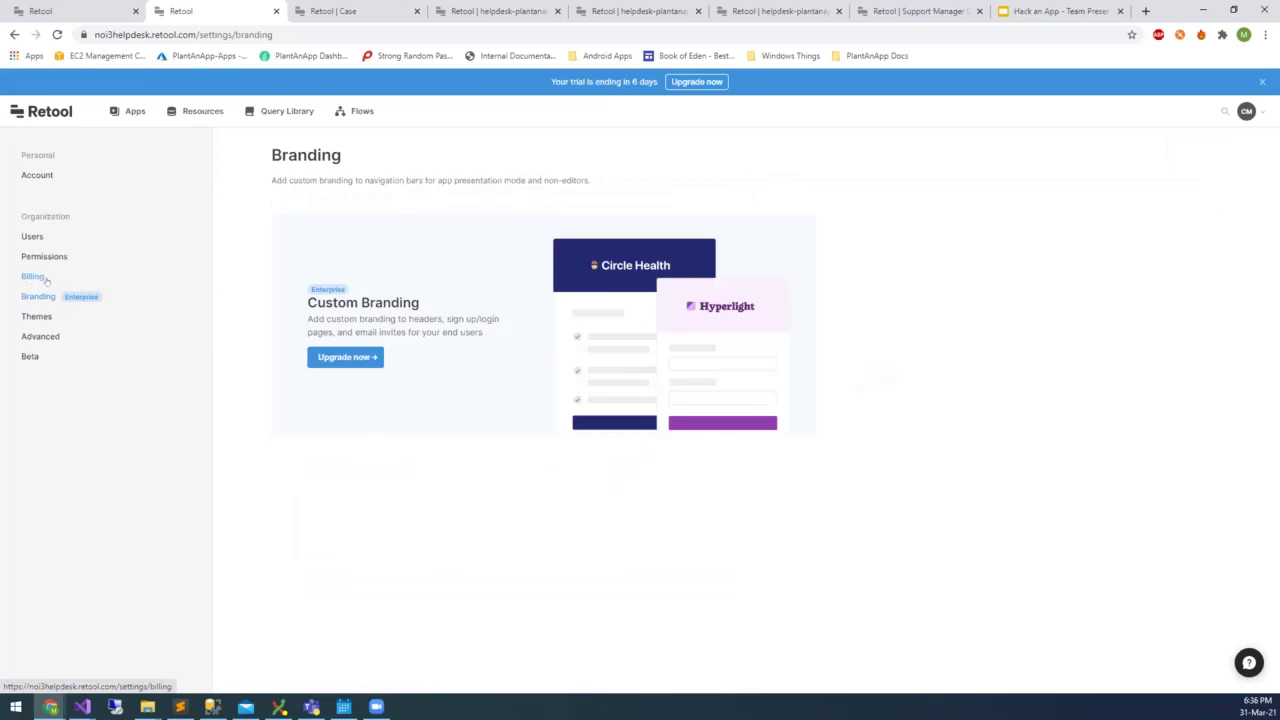
click(44, 274)
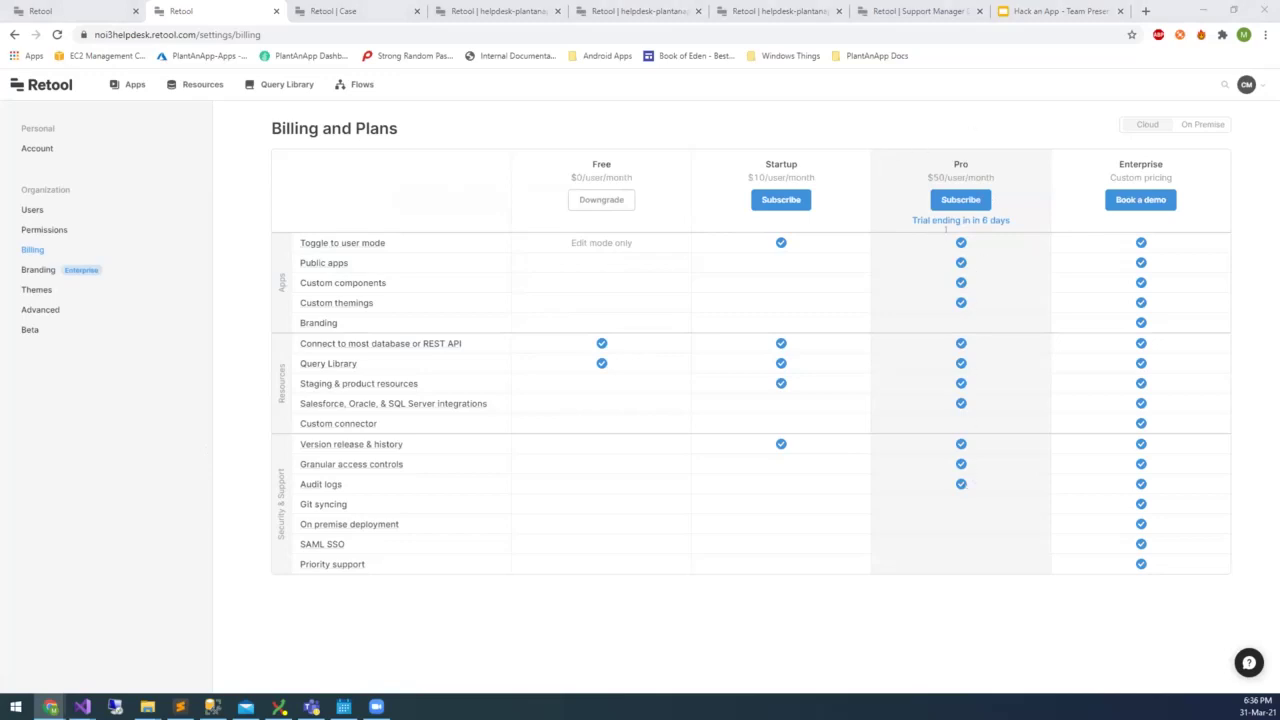
drag(1011, 221, 913, 220)
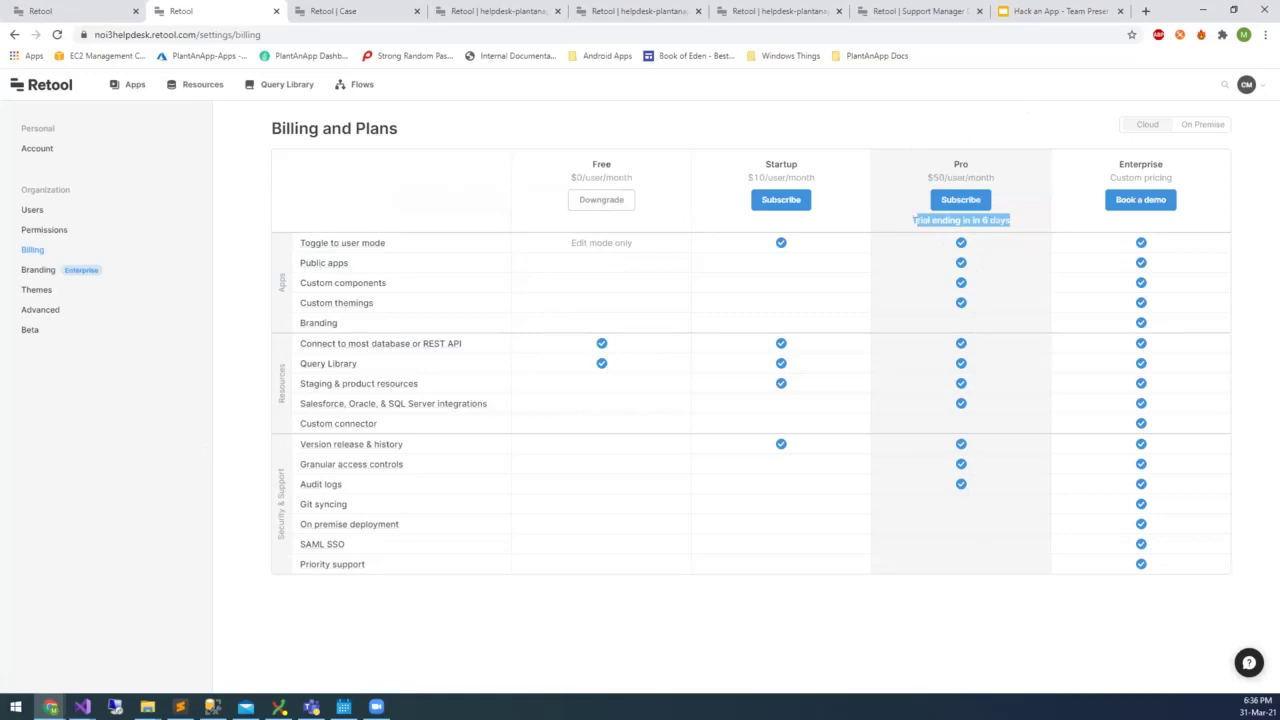
click(1001, 220)
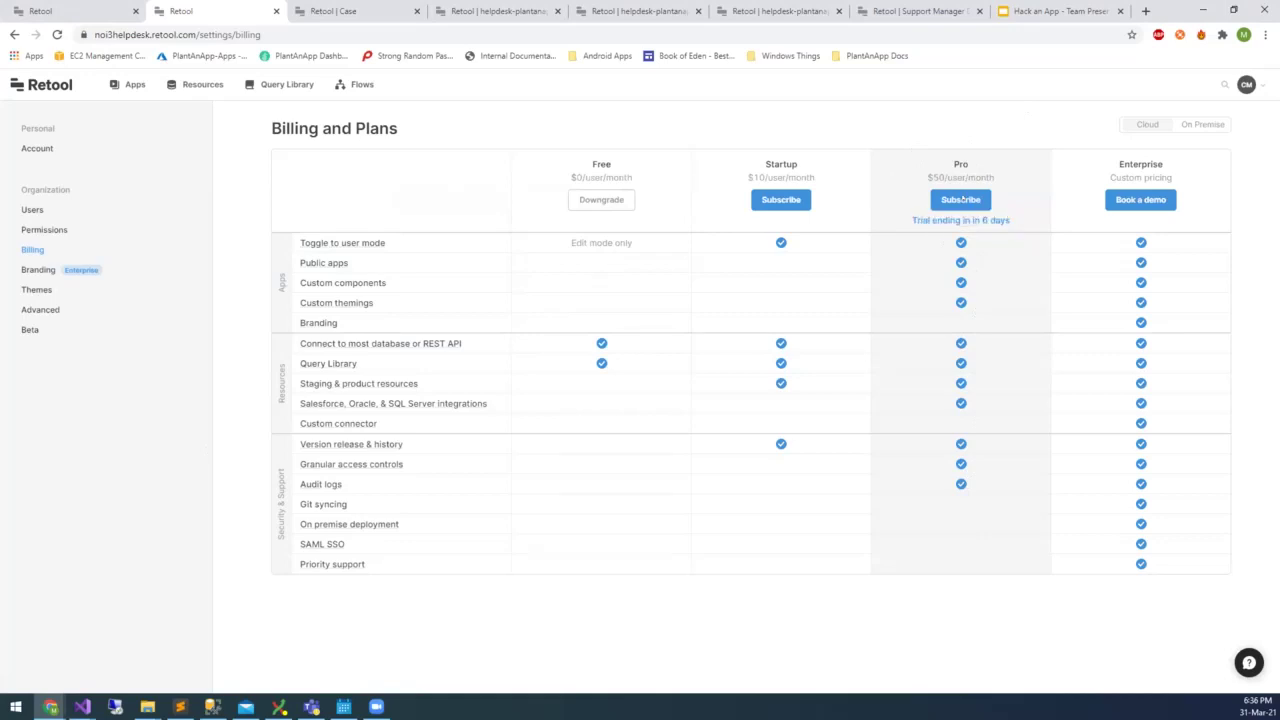
click(44, 231)
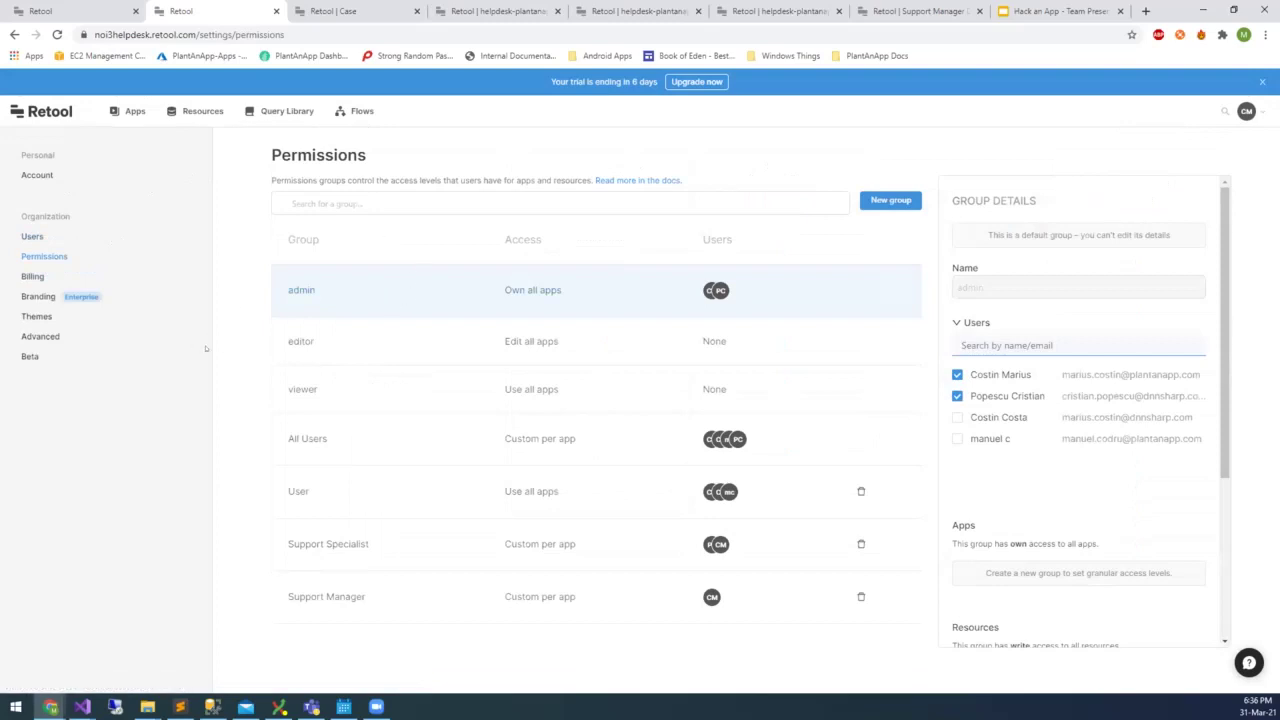
Step: Review the Support Specialist, Support Manager and All Users group details
drag(272, 295, 334, 293)
click(791, 546)
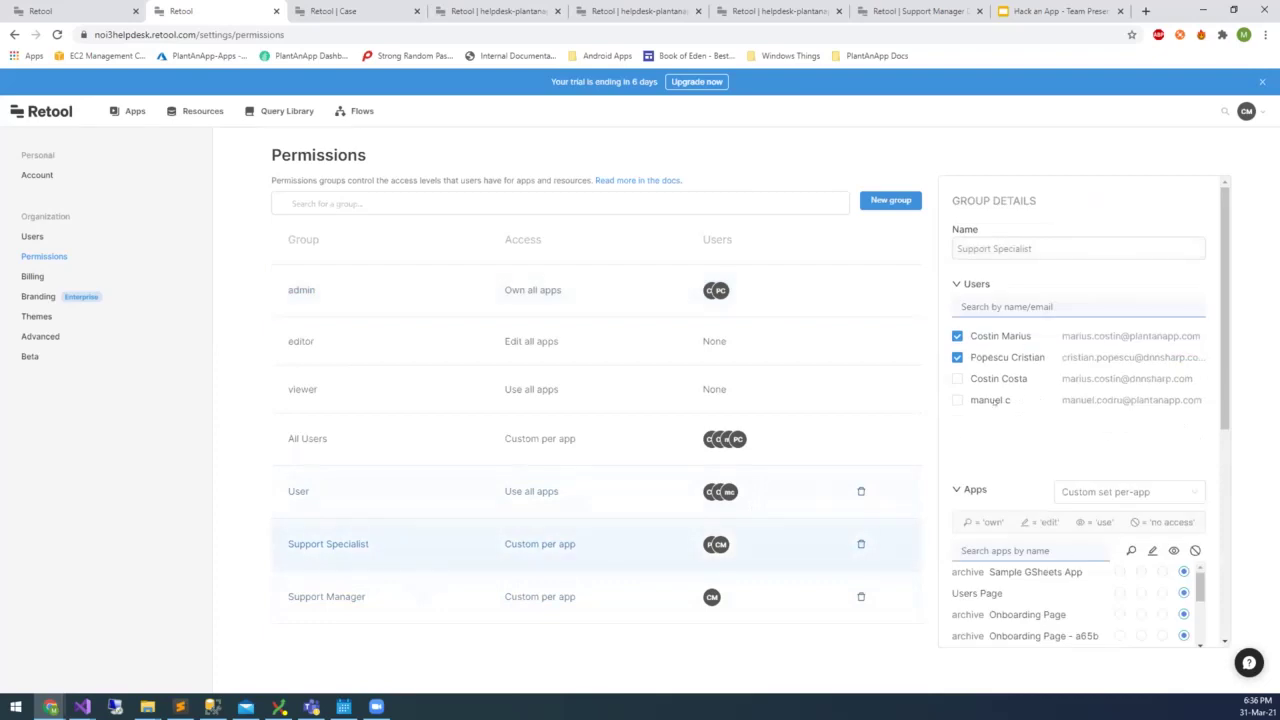
click(766, 594)
click(771, 526)
click(700, 440)
Step: Cycle through the Case and preview tabs back to the helpdesk-plantanapp editor and open query4
key(ctrl+Tab)
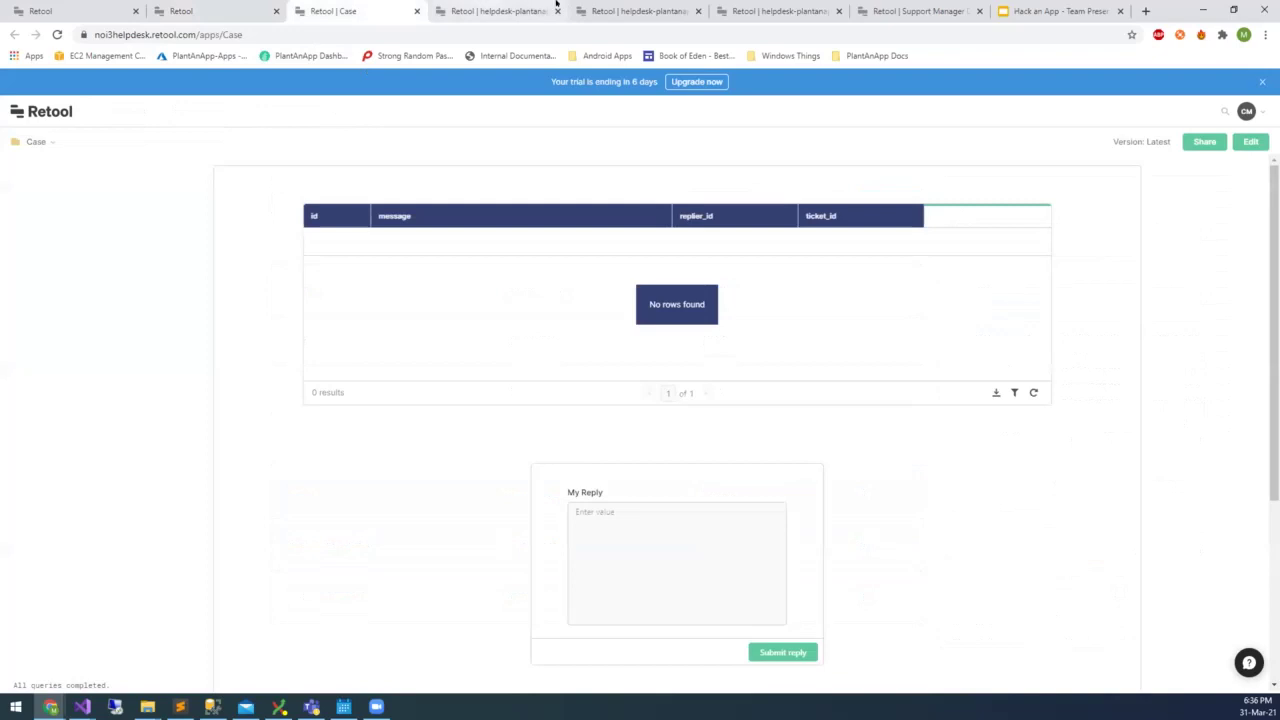
key(ctrl+Tab)
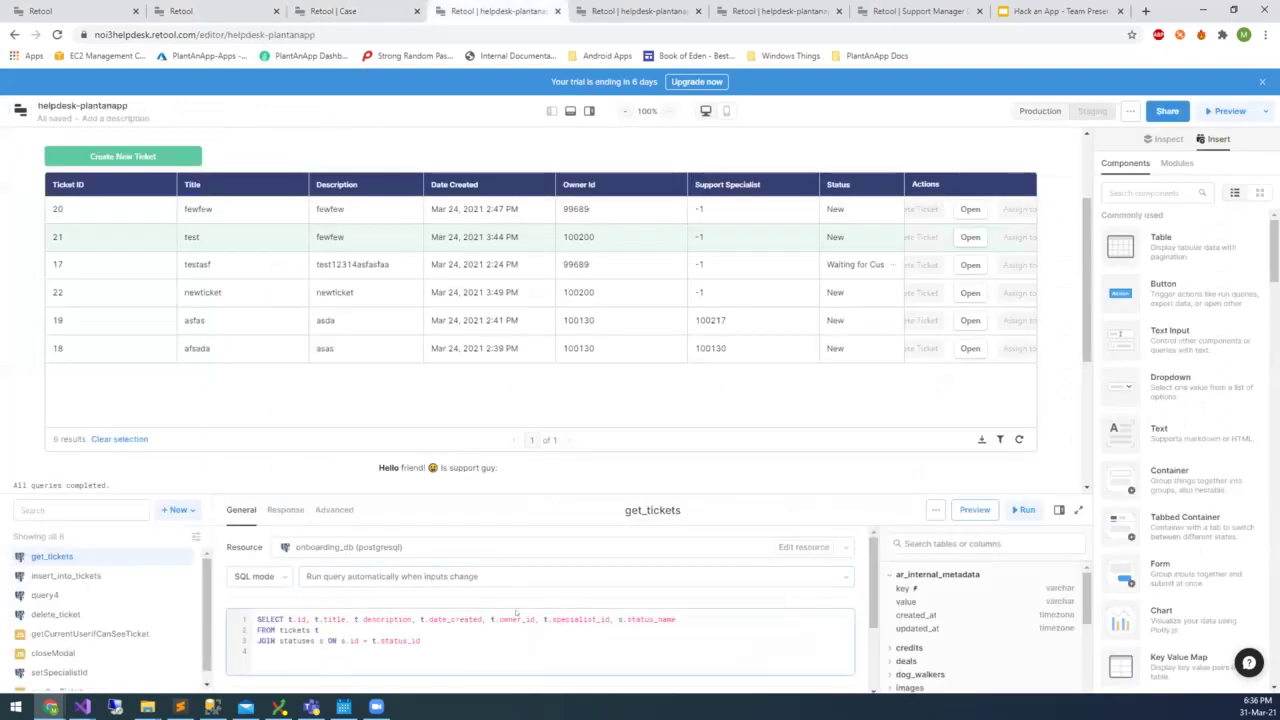
click(607, 3)
click(365, 11)
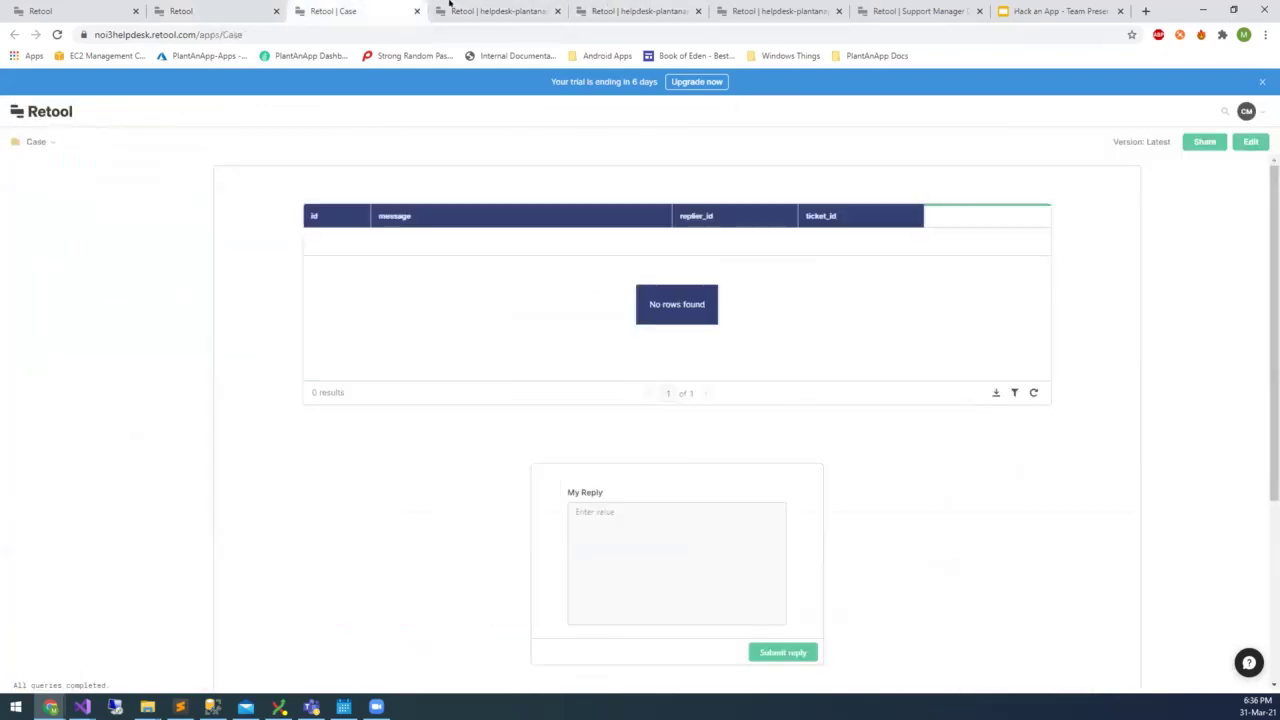
click(497, 11)
click(66, 594)
Step: Open the canSeeTicket JS query alongside the app state inspector
scroll(67, 600, down, 1)
click(57, 680)
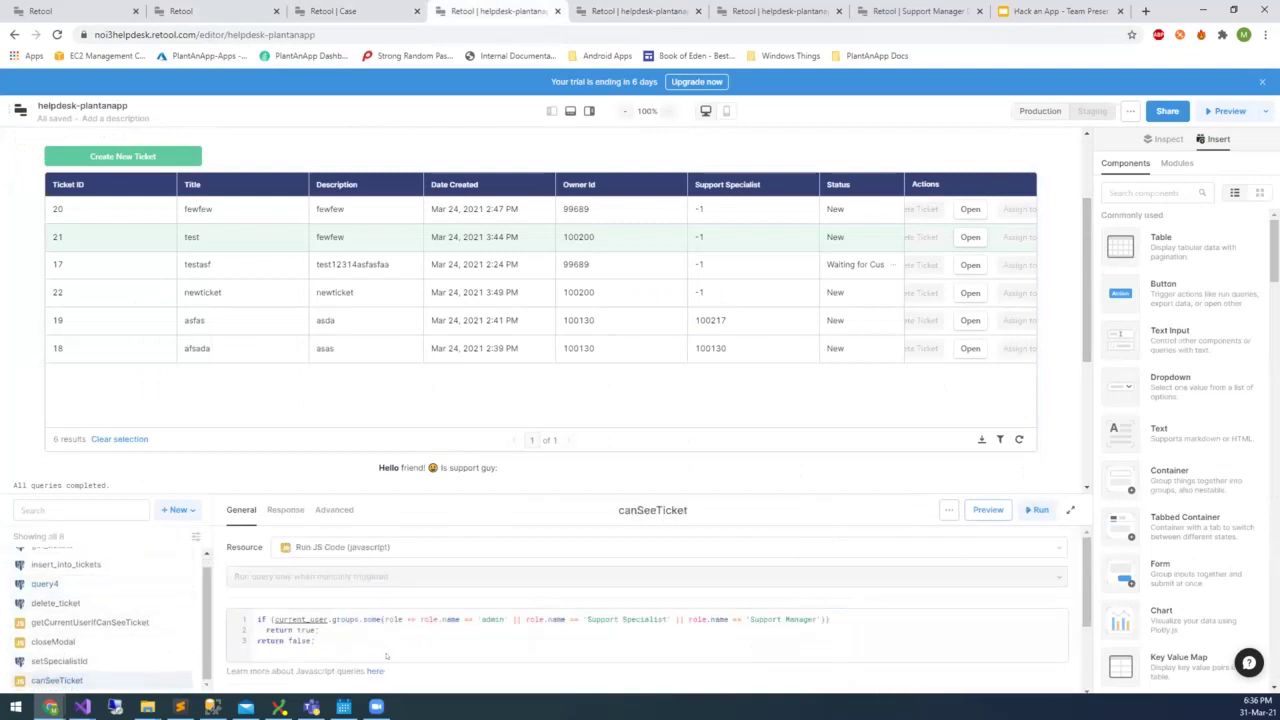
key(ctrl+b)
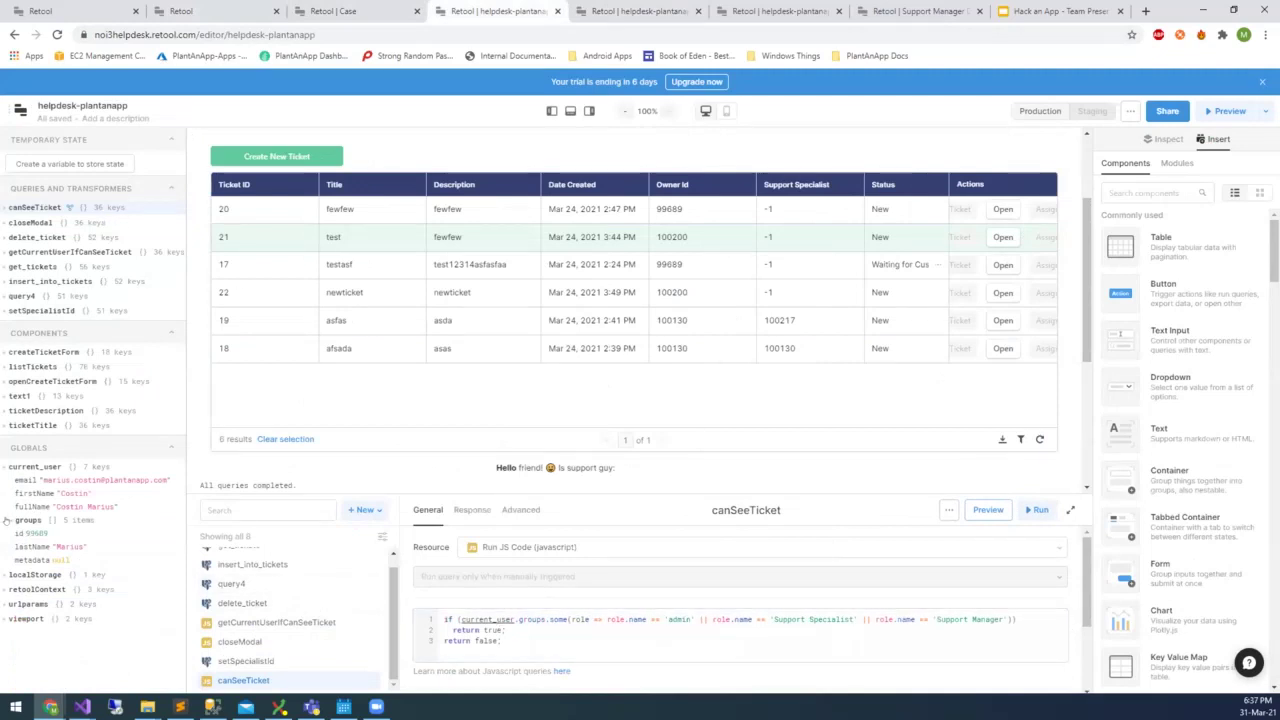
Step: Inspect the names of current_user groups 1 and 3, then collapse them again
click(8, 520)
click(15, 557)
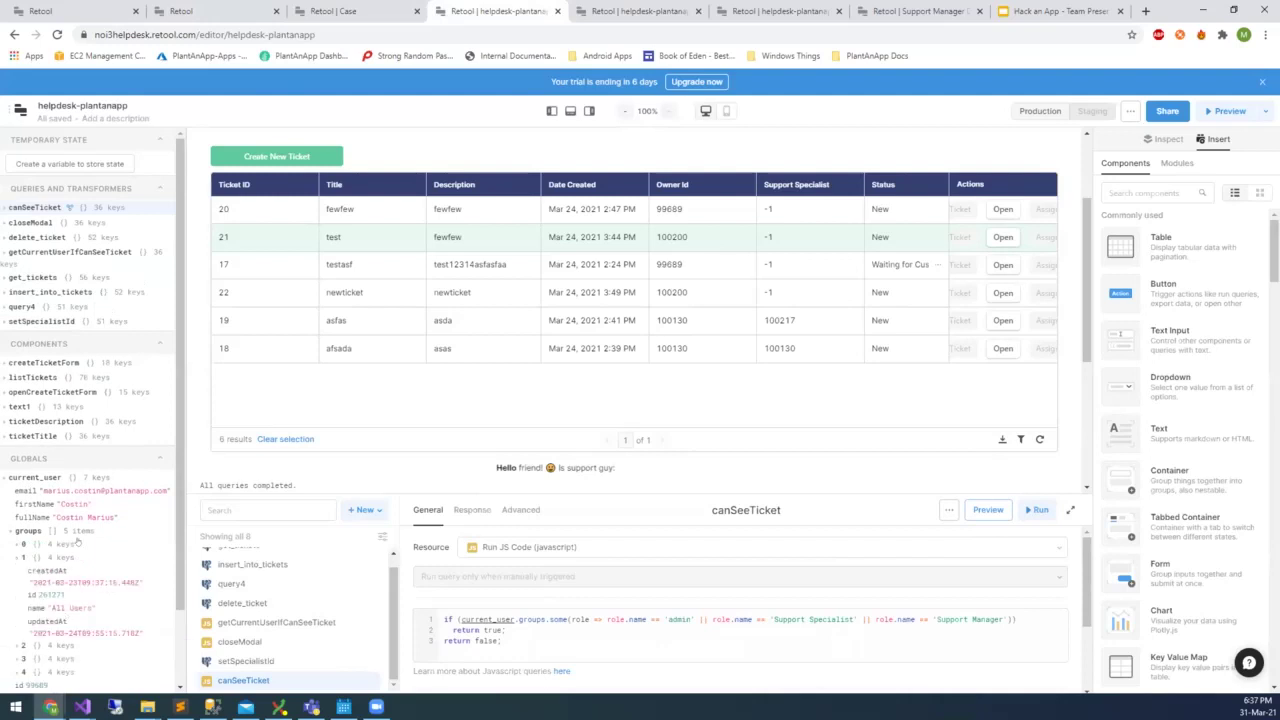
scroll(40, 530, down, 1)
click(16, 572)
scroll(30, 575, down, 1)
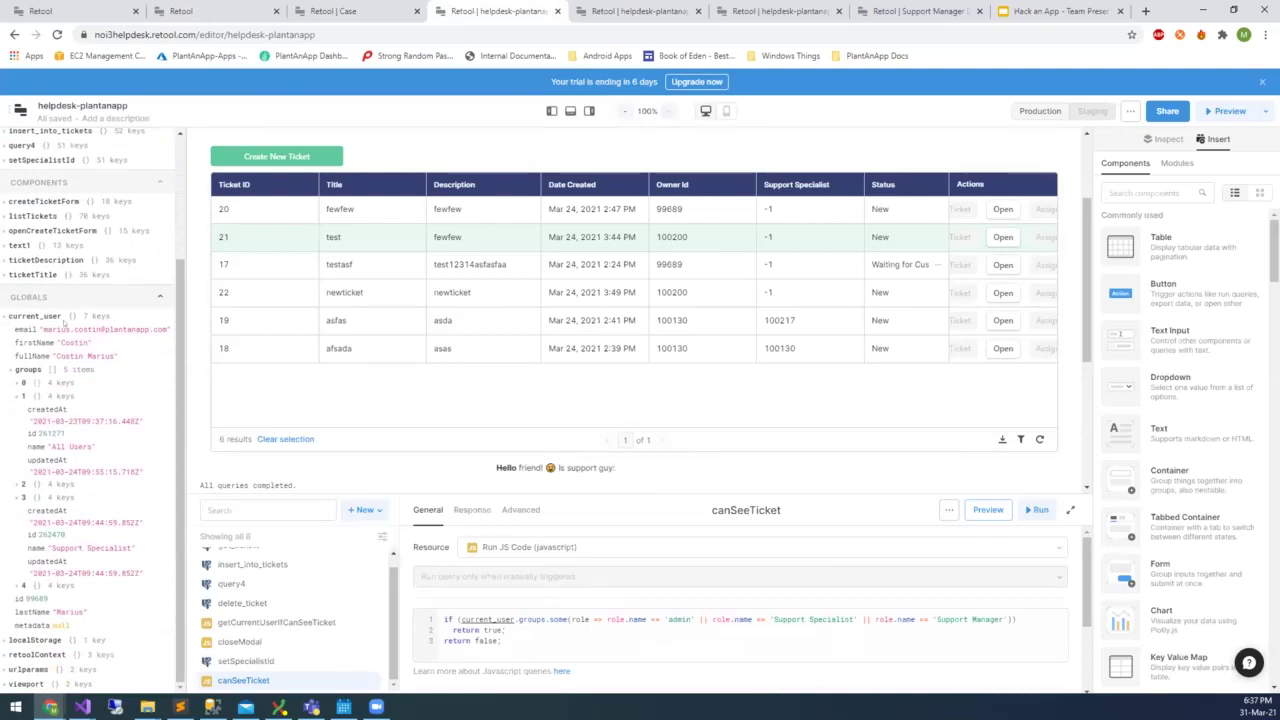
scroll(100, 200, up, 3)
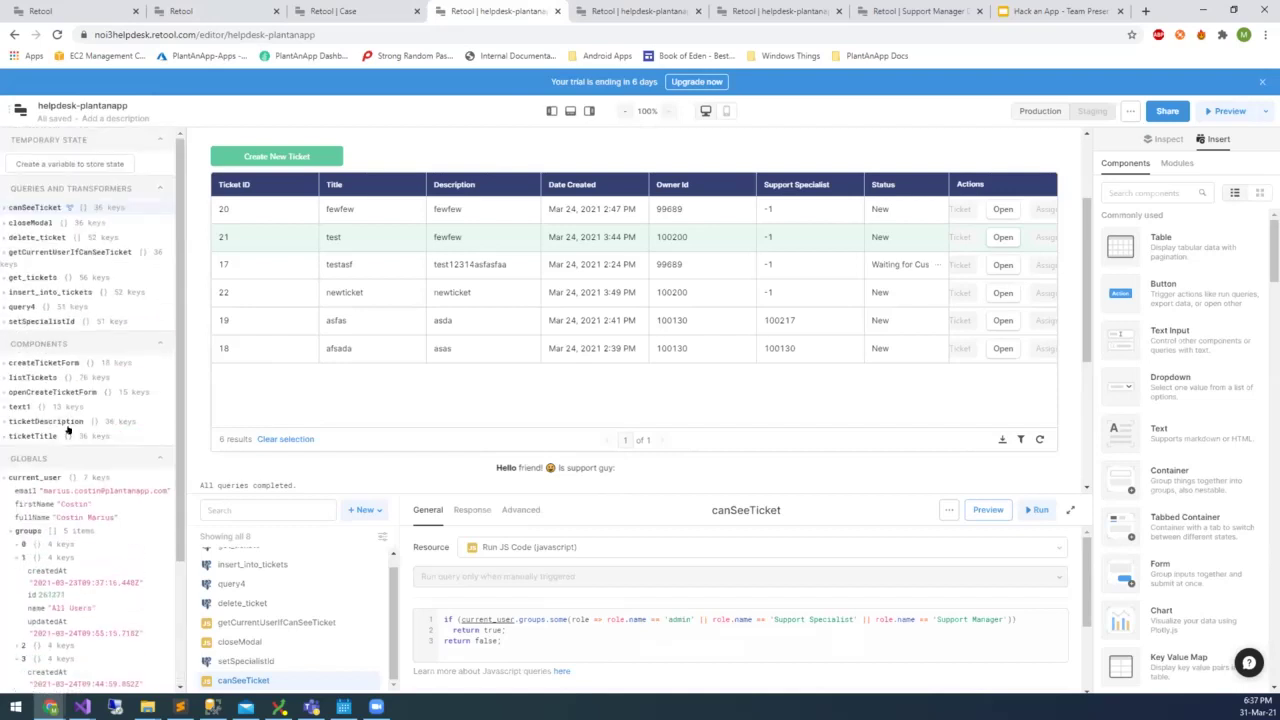
scroll(68, 415, down, 3)
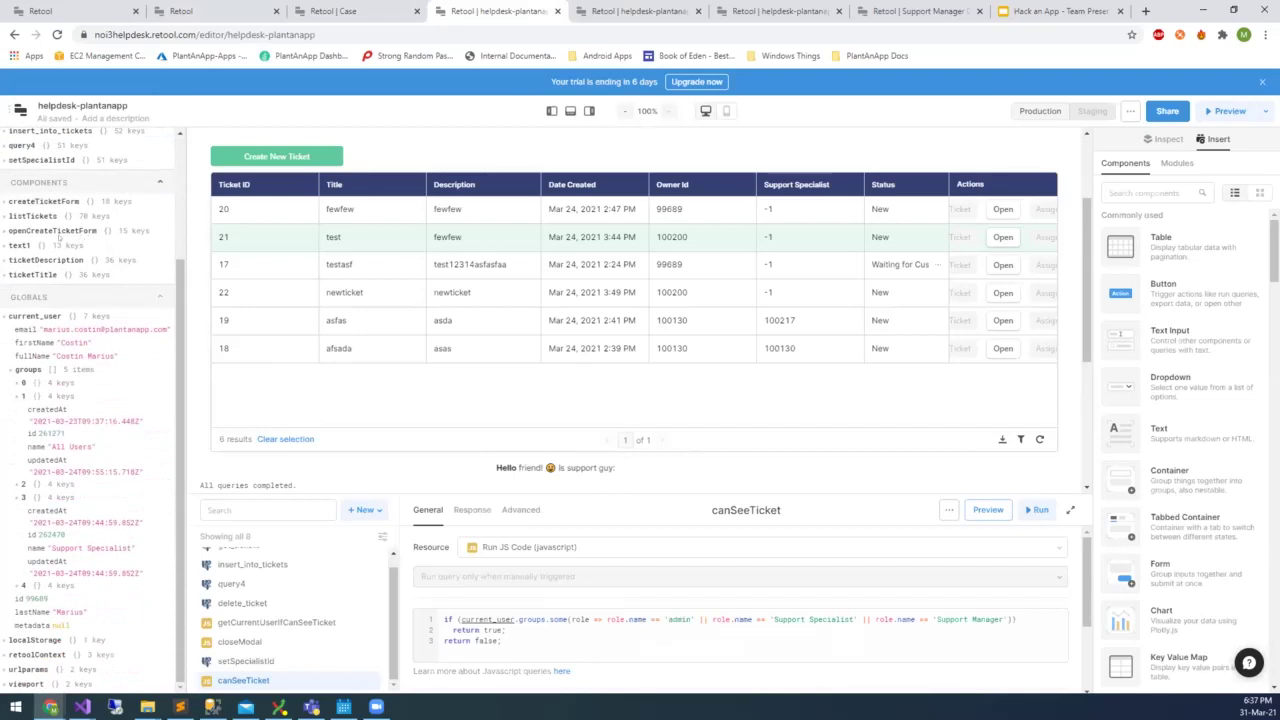
scroll(59, 236, up, 3)
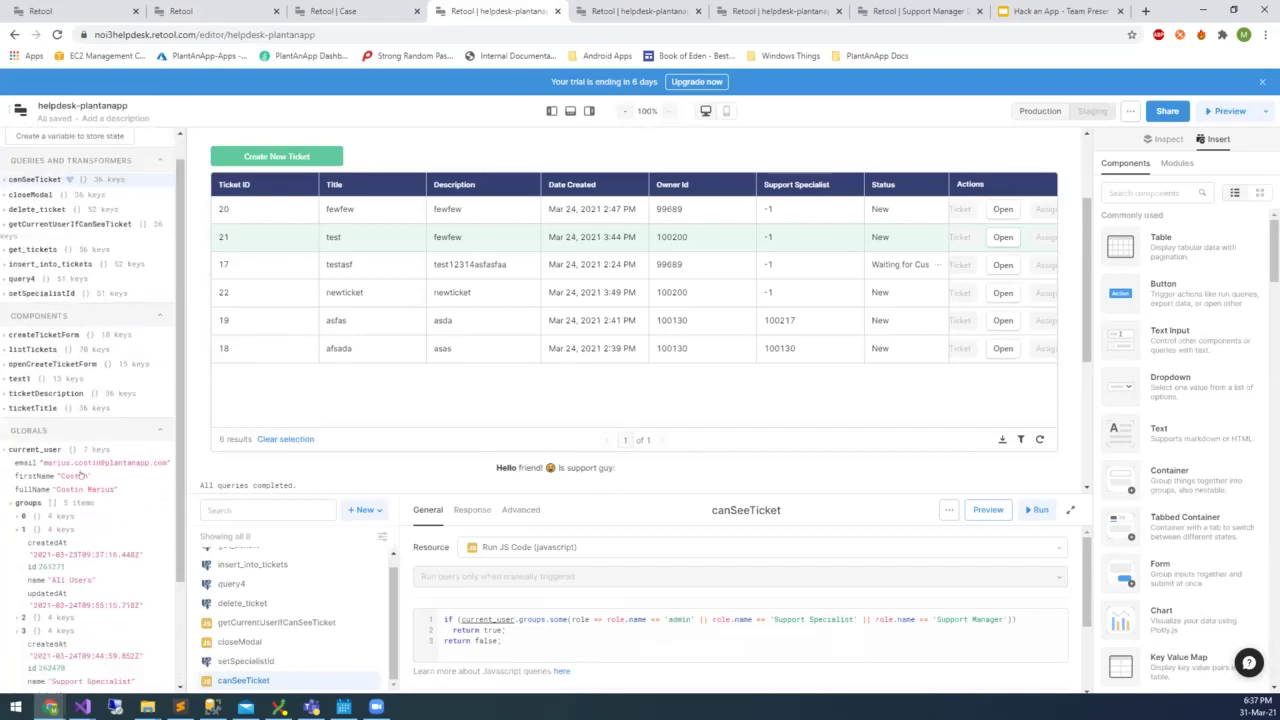
scroll(80, 475, down, 3)
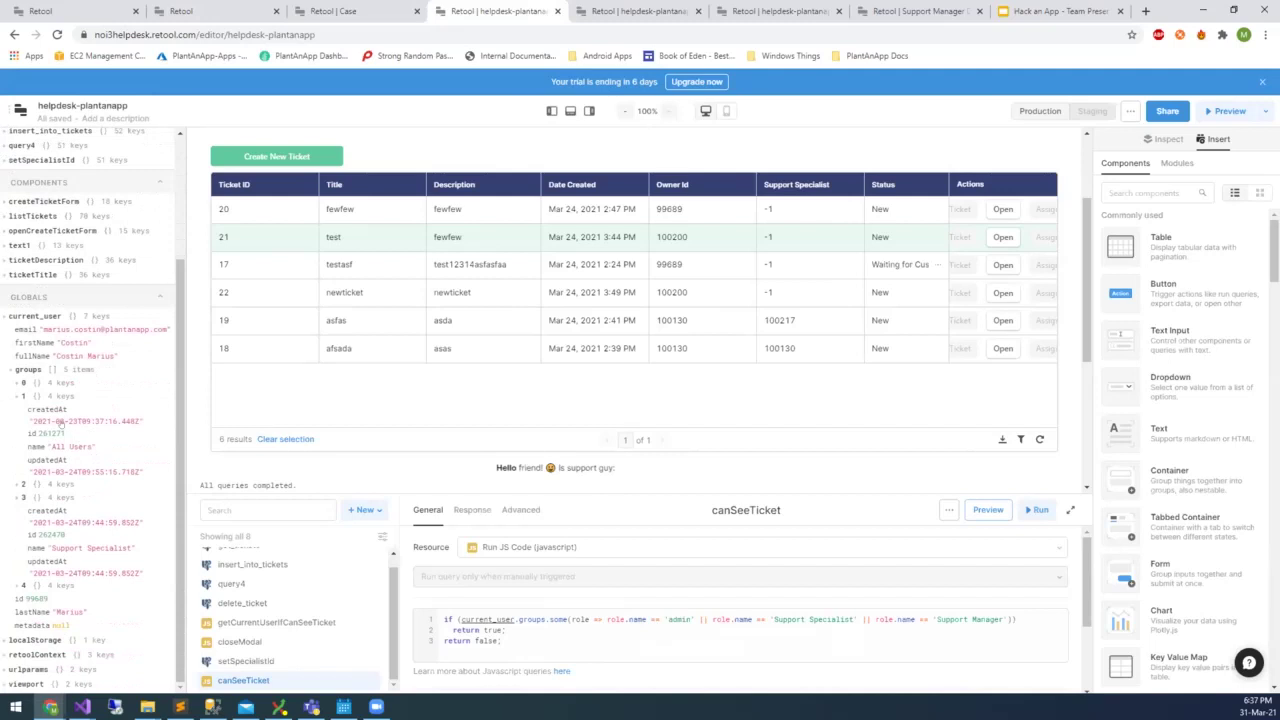
click(15, 396)
click(8, 497)
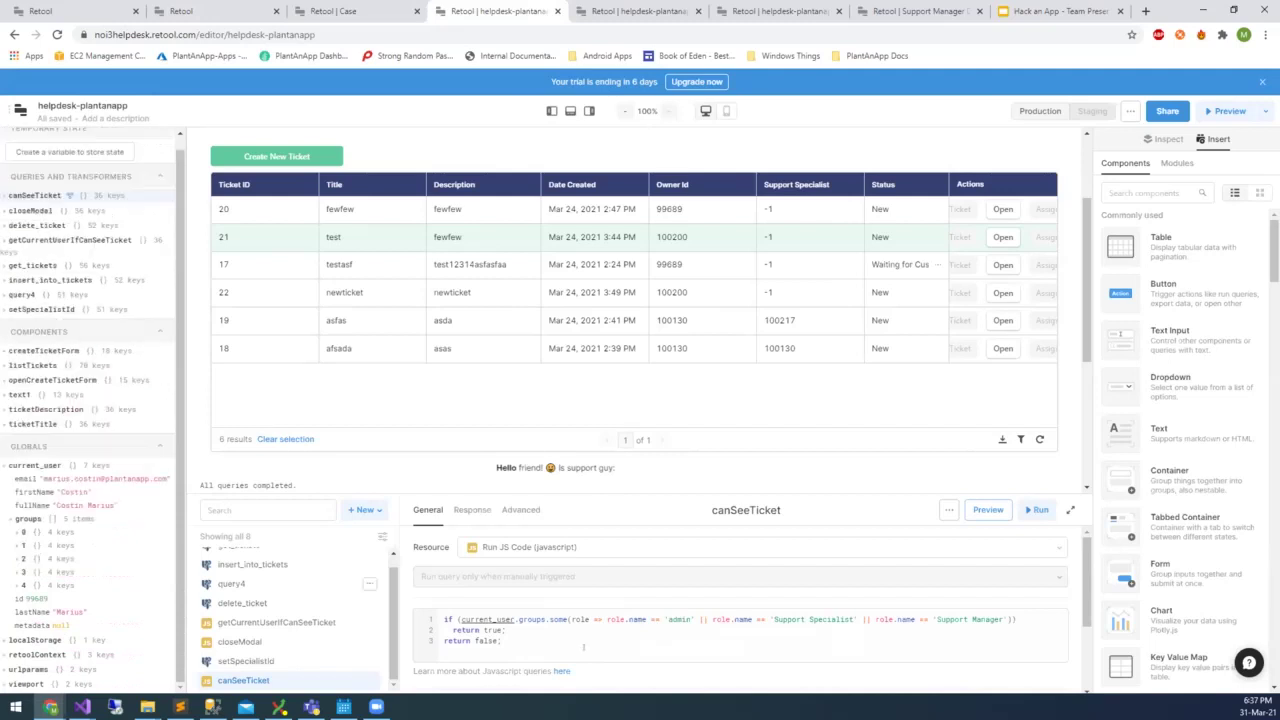
Step: Highlight canSeeTicket's return true line, then place the cursor after return false
click(573, 635)
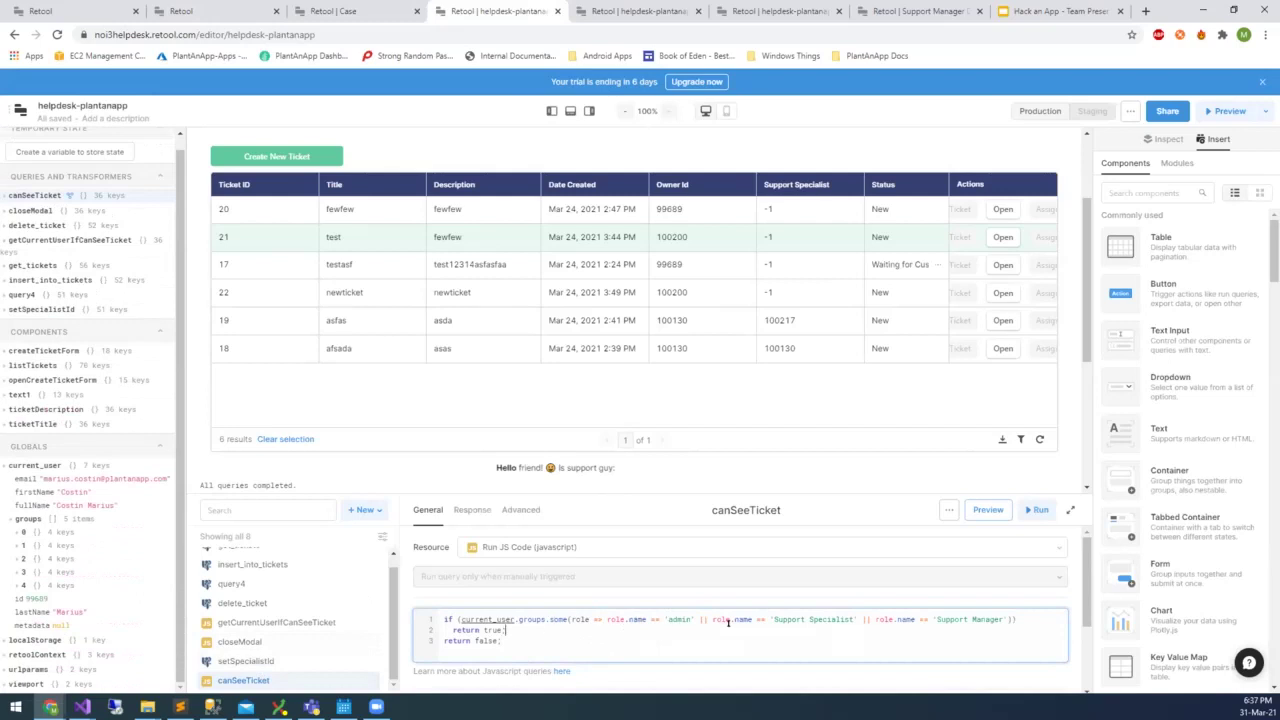
drag(1040, 620, 506, 630)
click(502, 630)
click(502, 640)
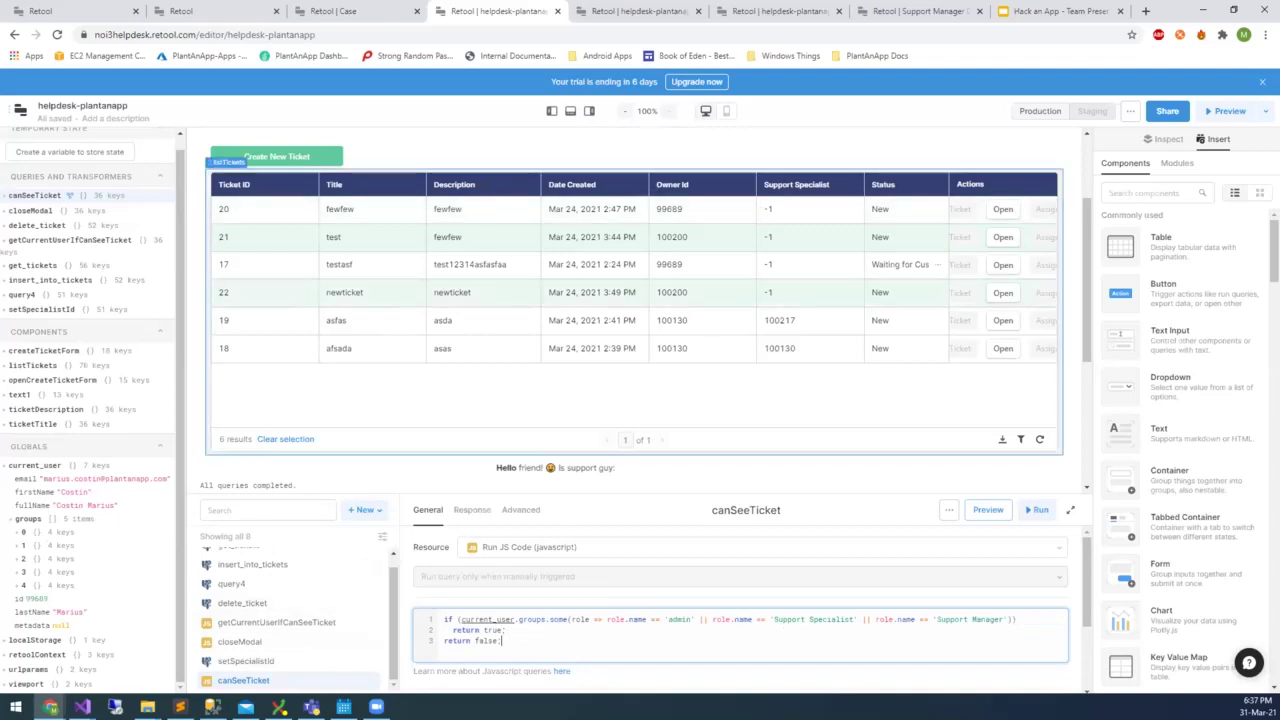
Step: Bring up the deployed helpdesk-plantanapp ticket table, briefly checking the Support Manager Dashboard
click(590, 11)
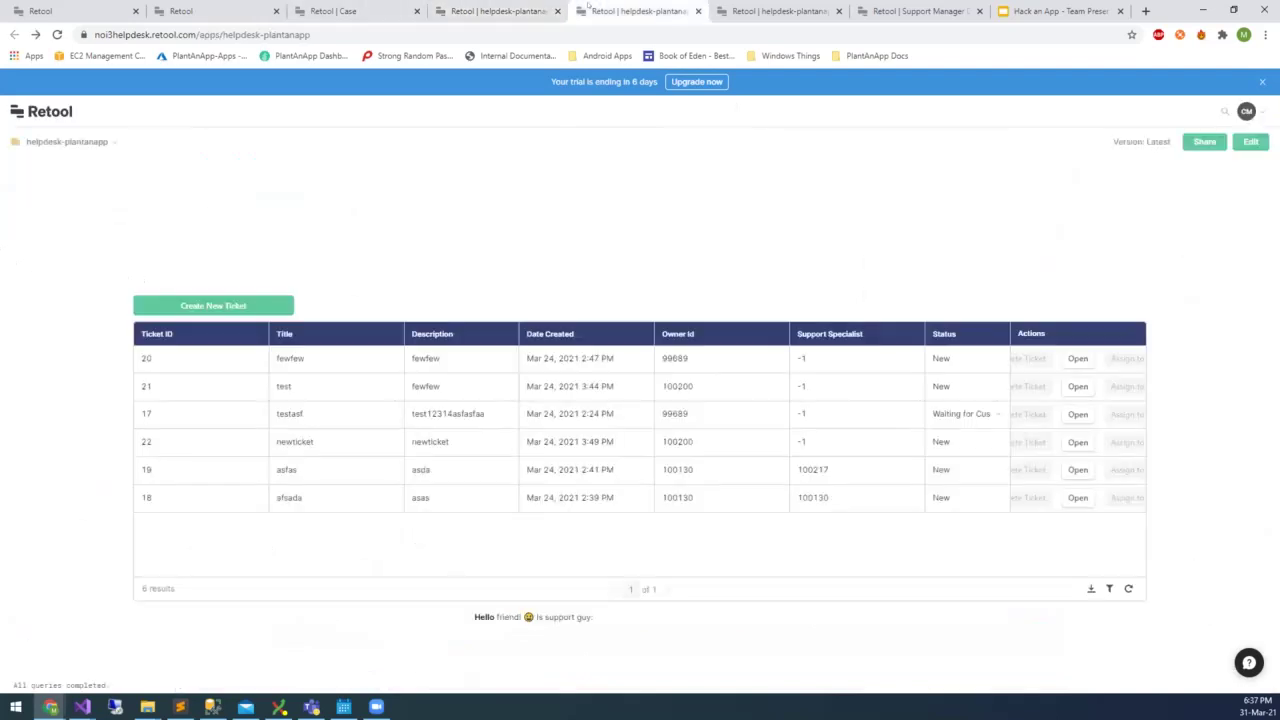
click(772, 11)
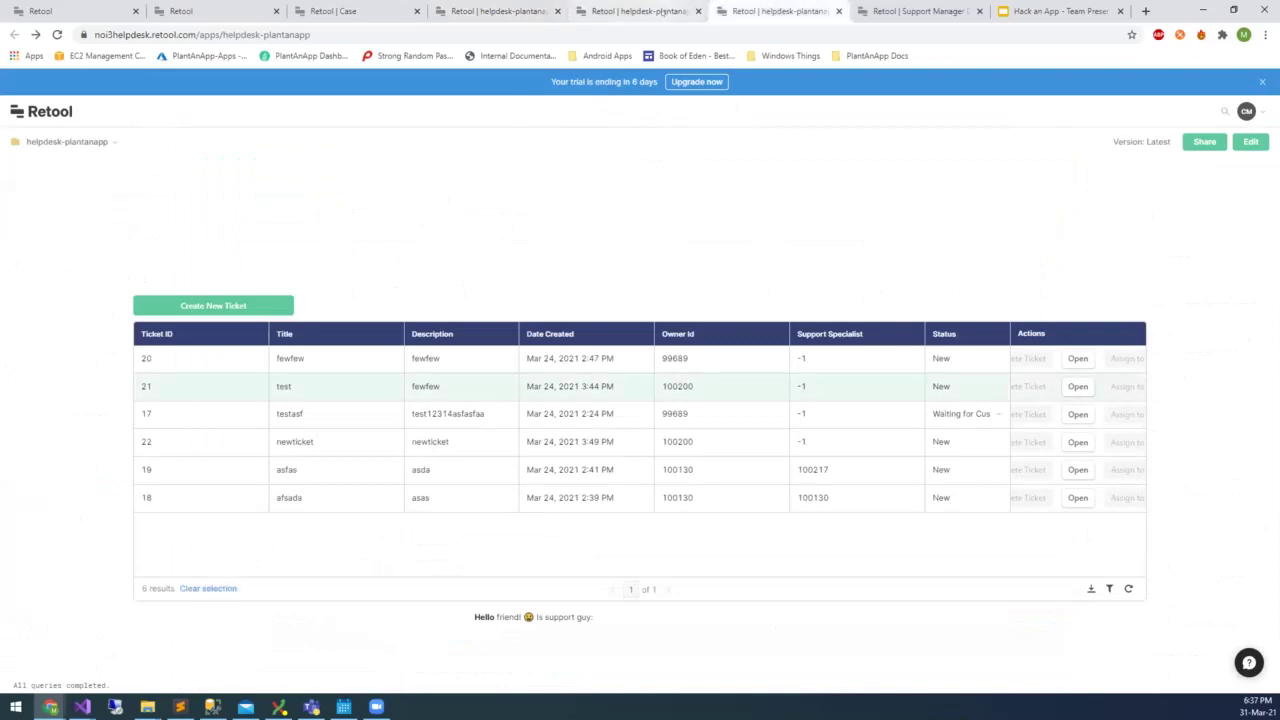
key(ctrl+Tab)
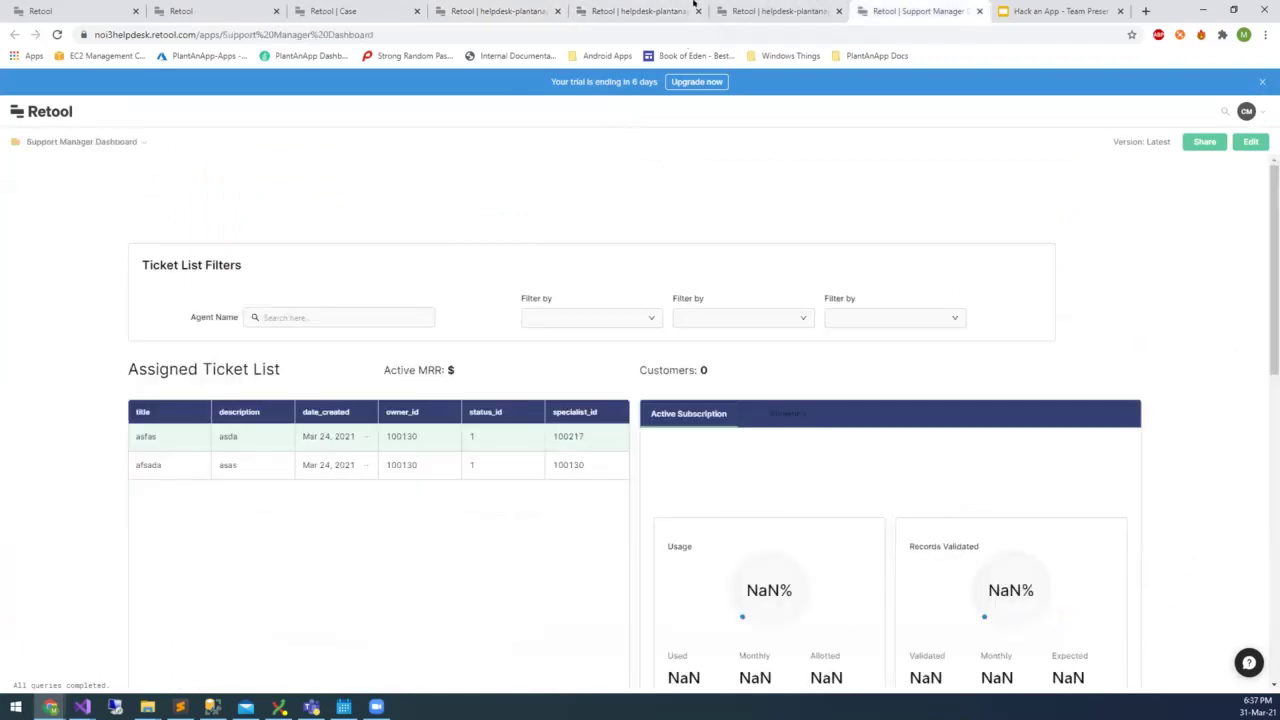
key(ctrl+shift+Tab)
Step: Create a new ticket titled 'safa' with description 'asd'
click(227, 305)
click(560, 285)
text(asd)
click(612, 212)
text(safa)
click(721, 432)
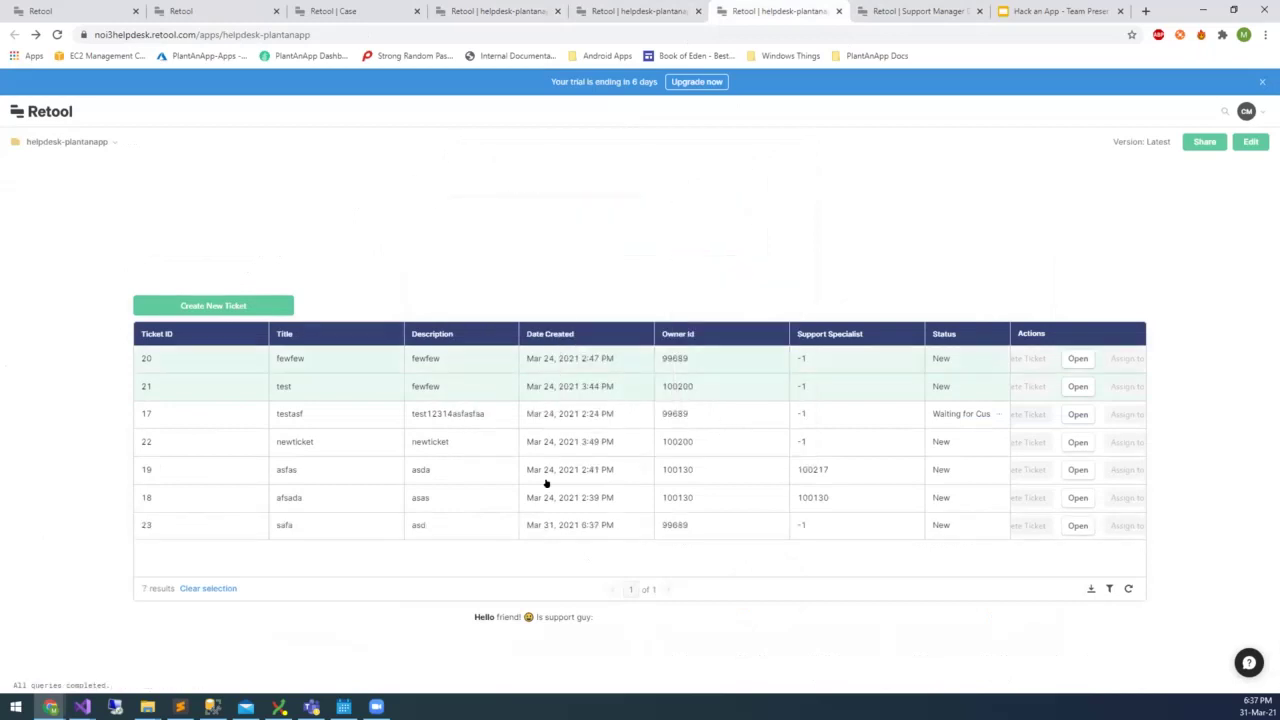
Step: Open ticket 21 in the Case view and focus the My Reply box
click(1077, 387)
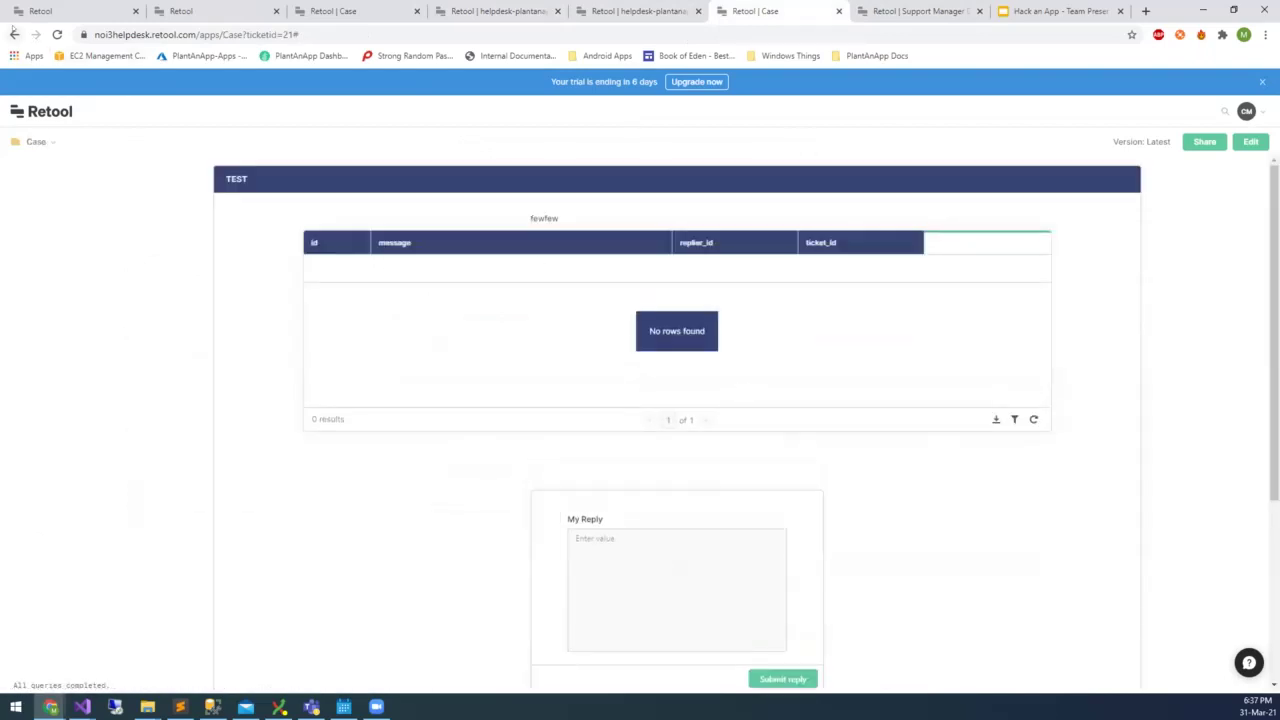
click(731, 562)
scroll(683, 509, down, 3)
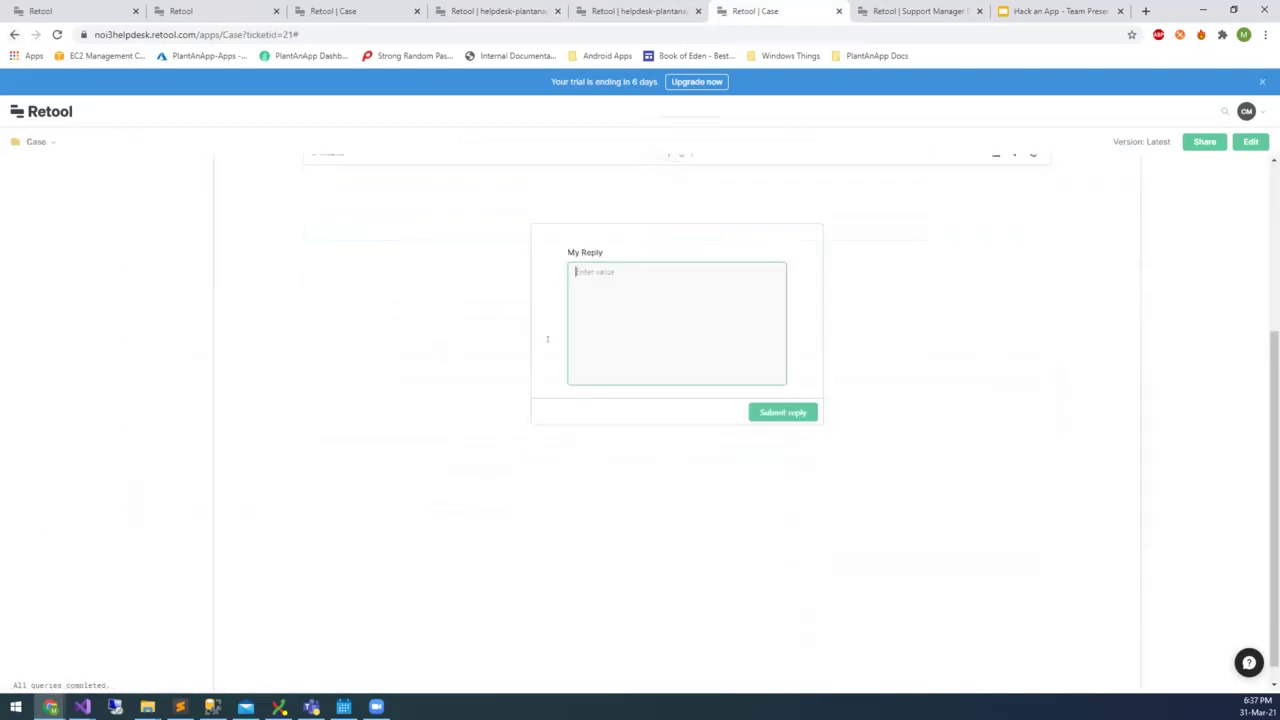
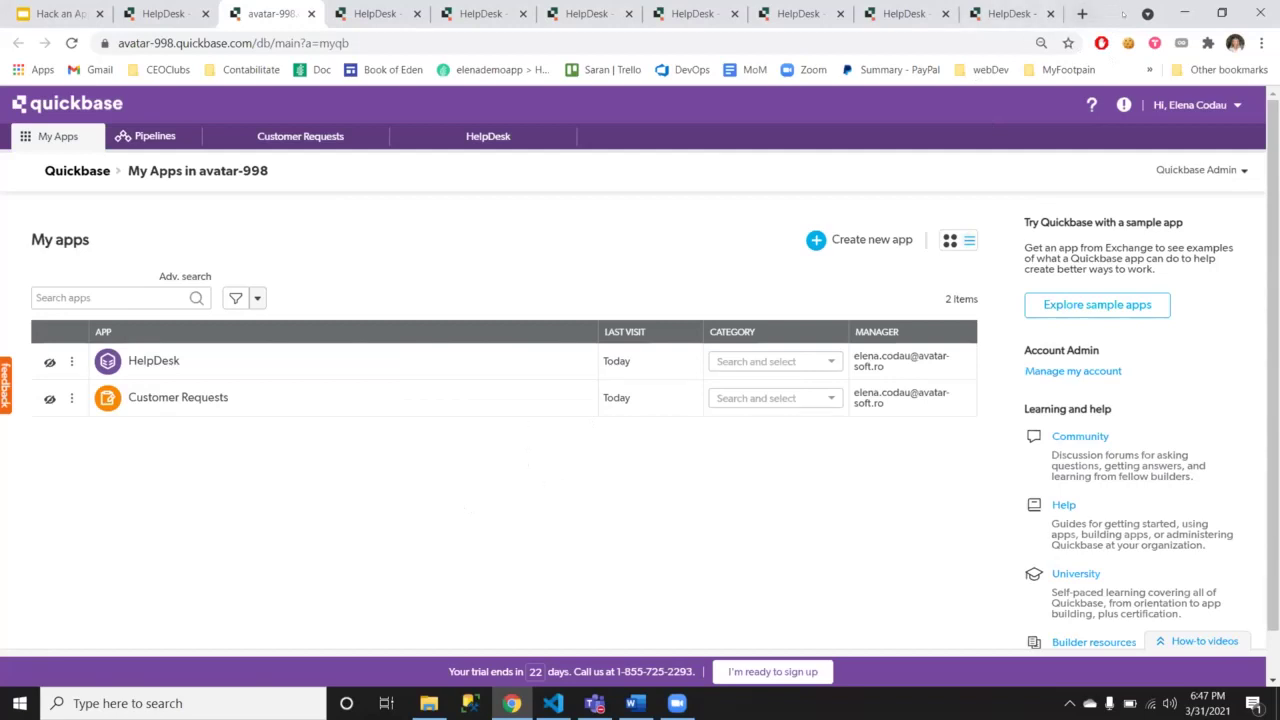
Step: Maximize the Chrome window to fill the screen
drag(1110, 14, 1115, 73)
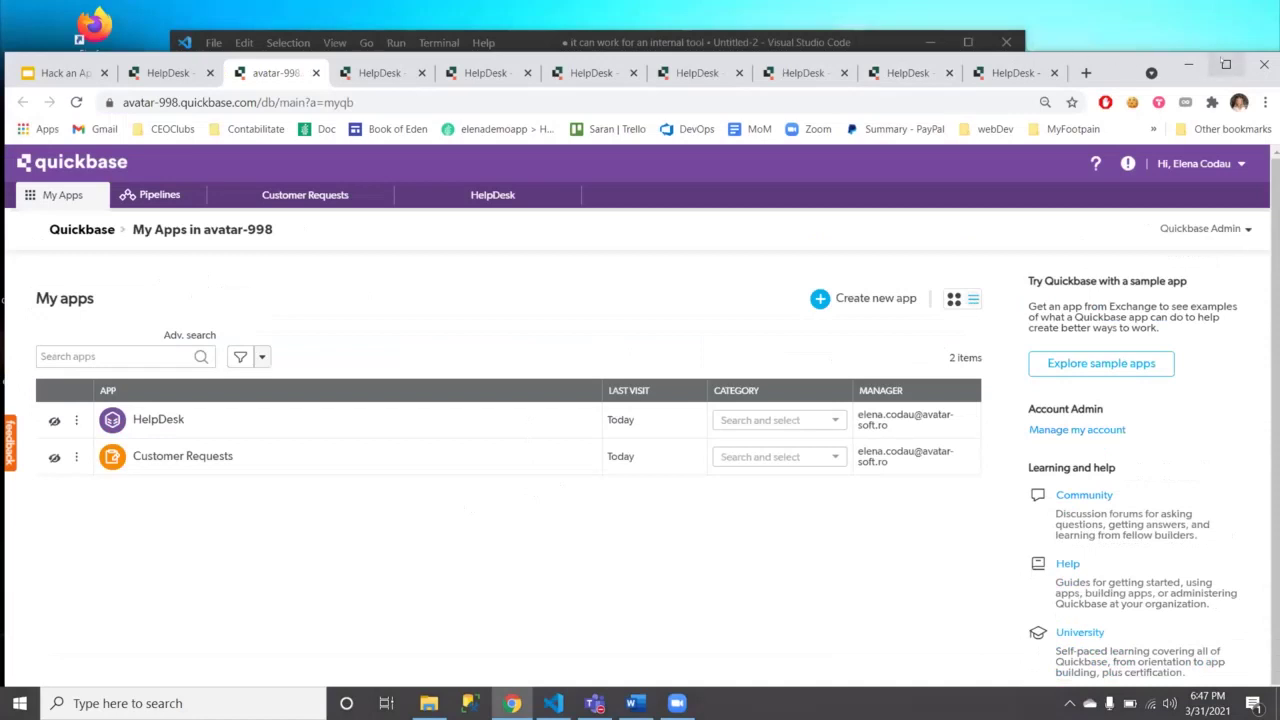
click(1226, 64)
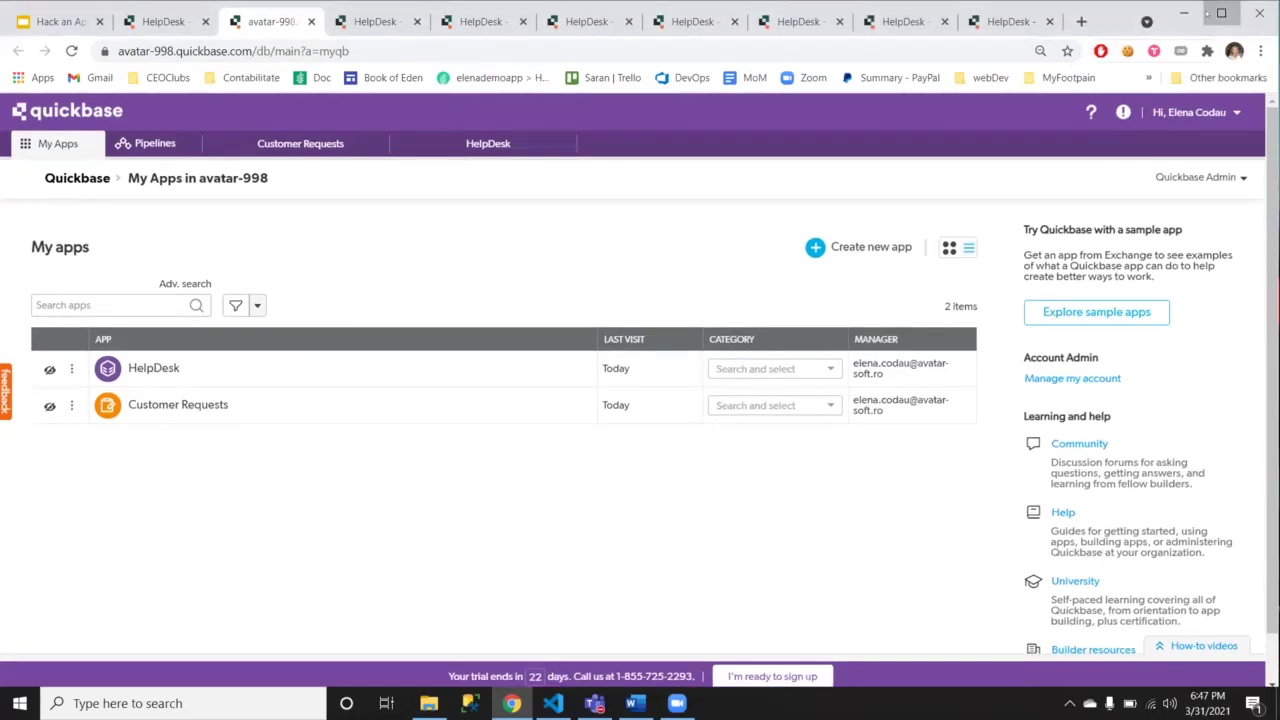
double_click(1025, 8)
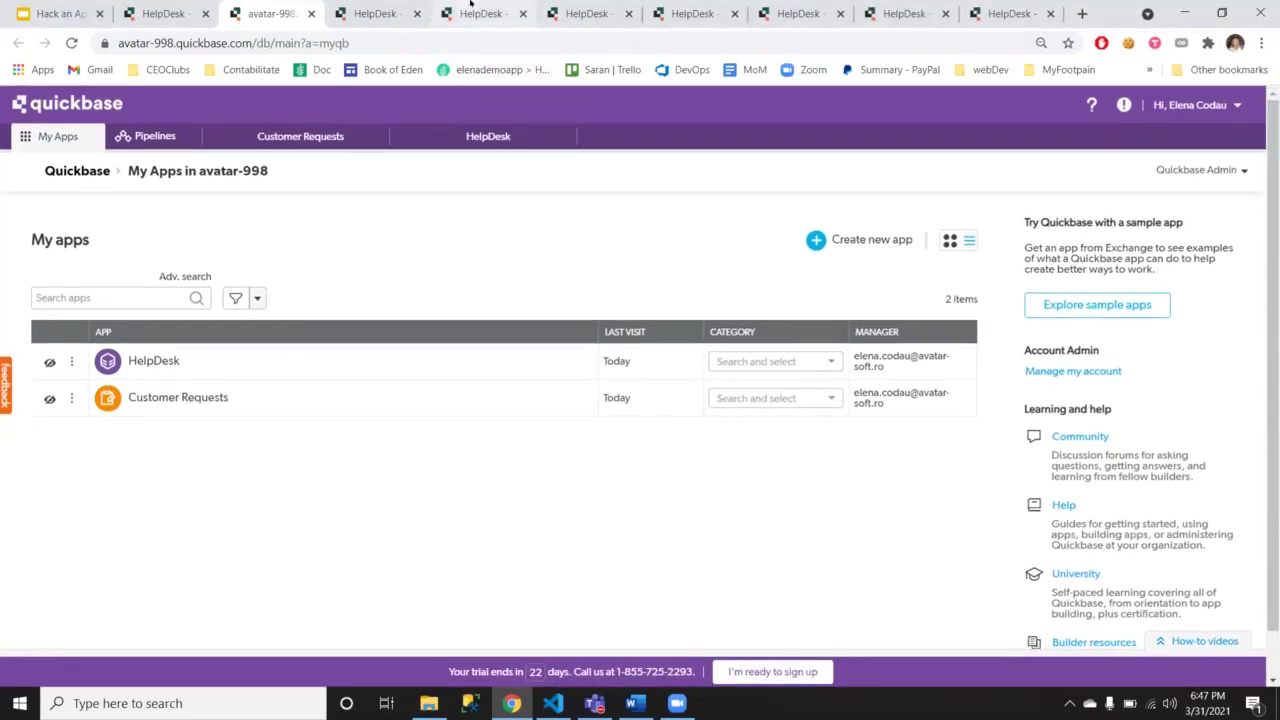
Step: Bring up the HelpDesk Visual Builder diagram showing its five tables
click(375, 13)
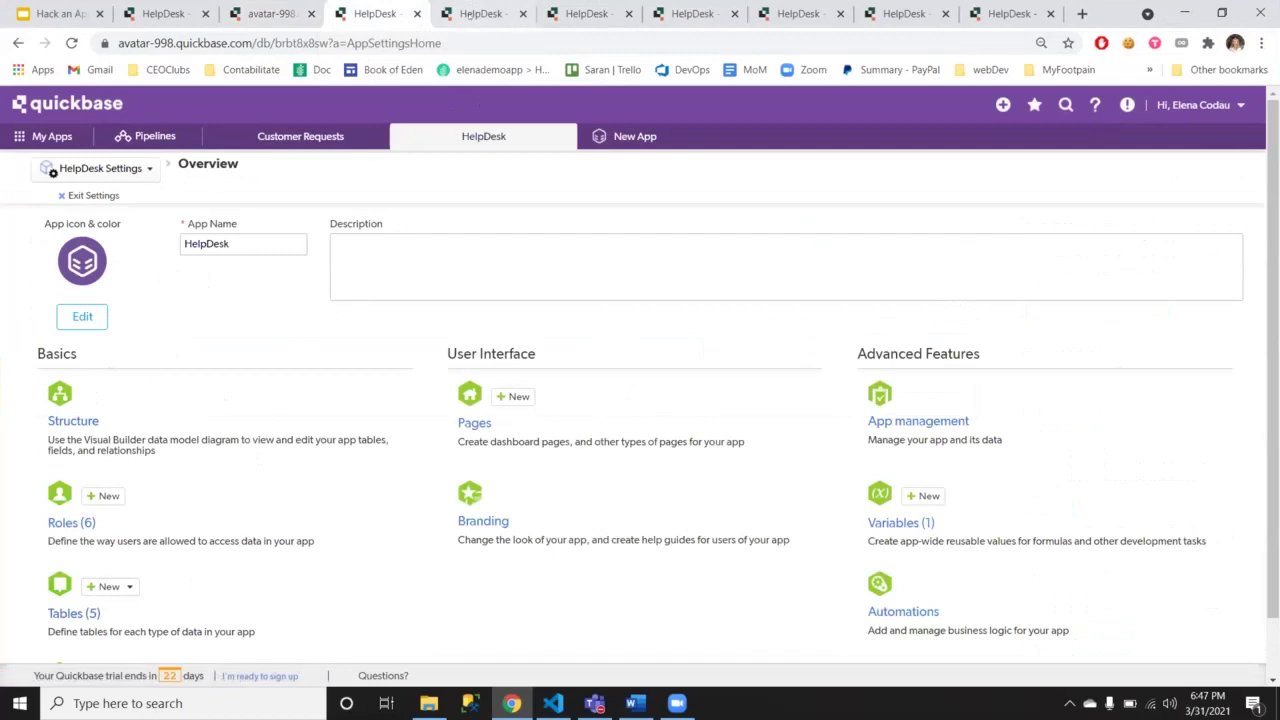
click(469, 14)
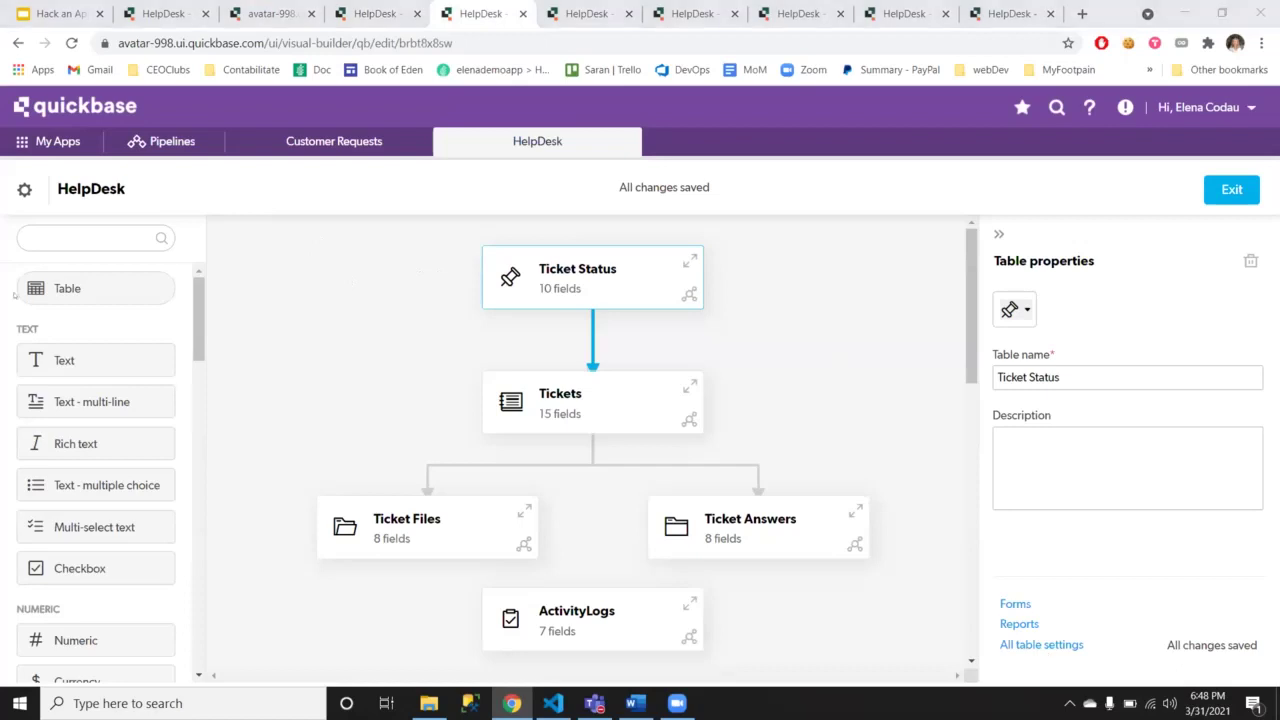
scroll(100, 470, down, 2)
Step: Expand the Ticket Status table card to review its fields, then collapse it again
scroll(100, 470, up, 2)
click(690, 261)
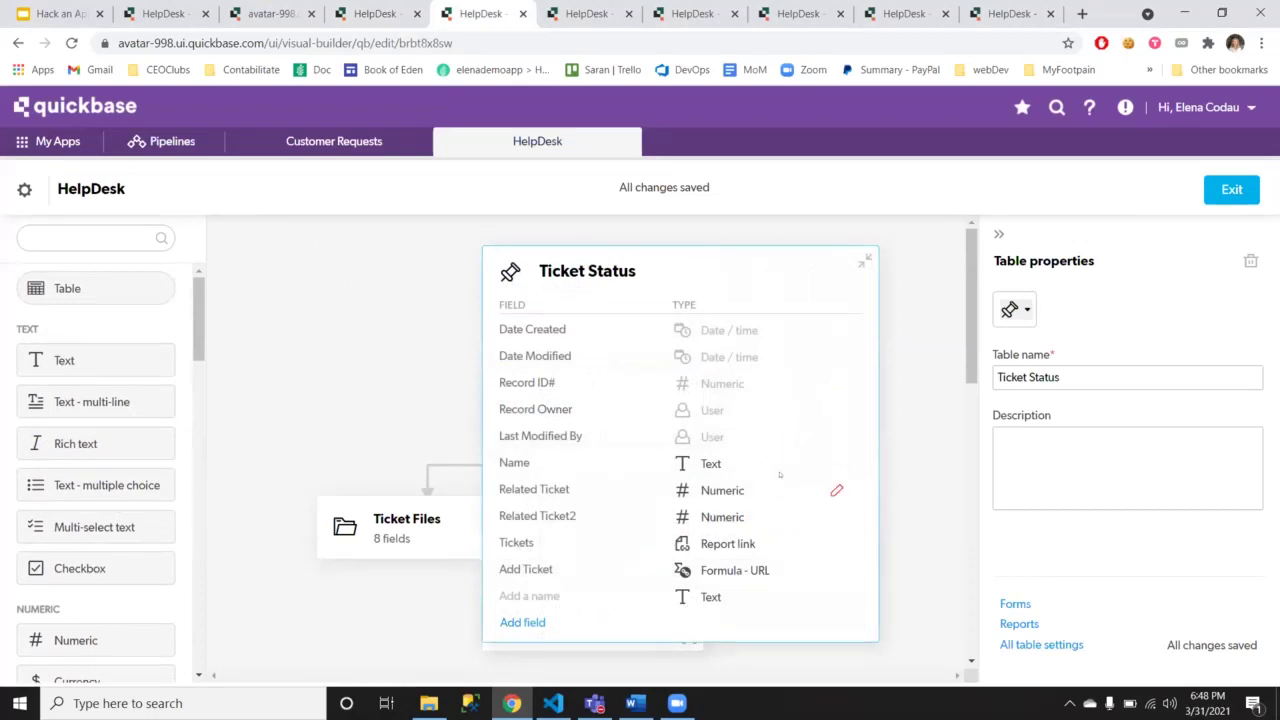
scroll(600, 540, down, 1)
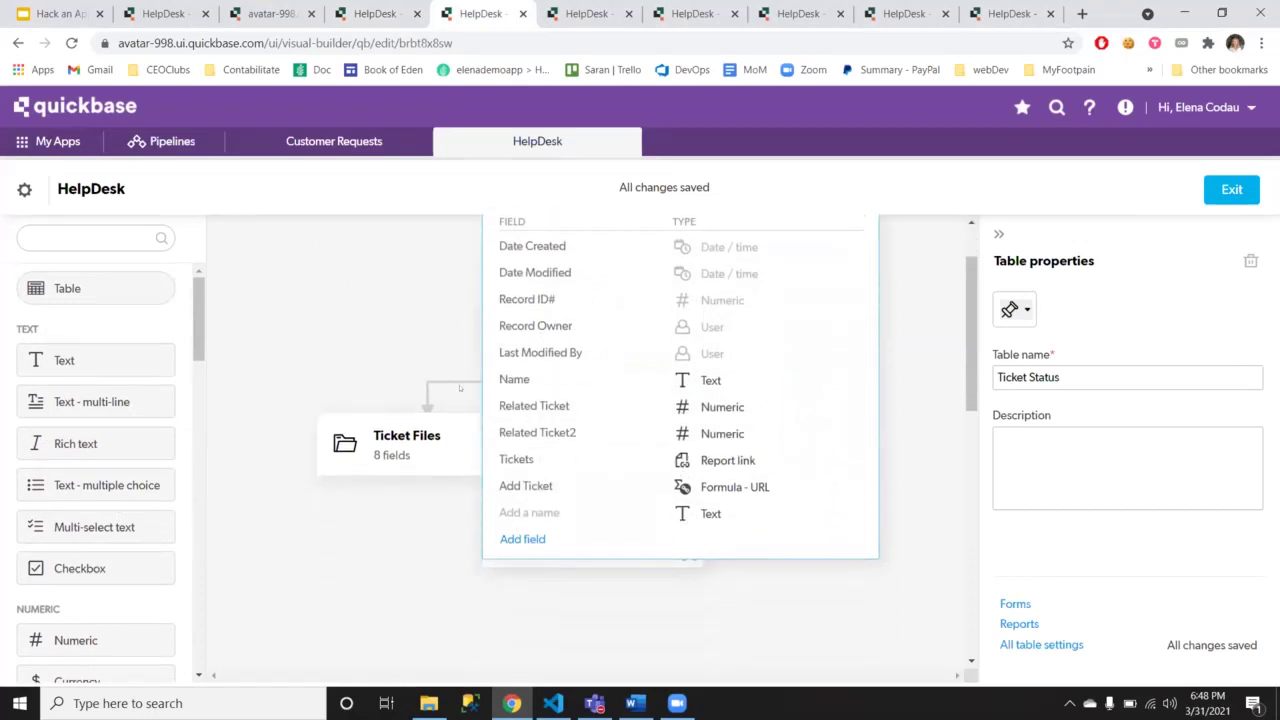
scroll(270, 325, up, 1)
click(270, 325)
scroll(100, 457, down, 5)
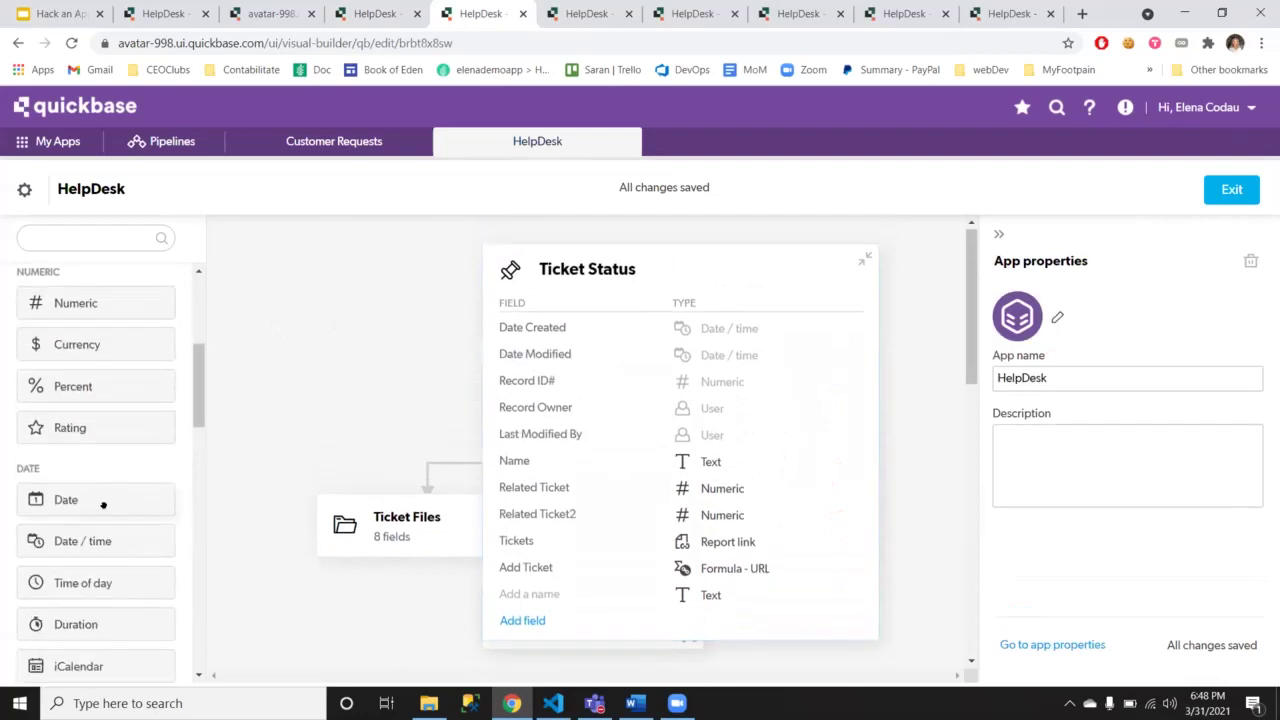
scroll(100, 490, down, 5)
scroll(85, 460, up, 3)
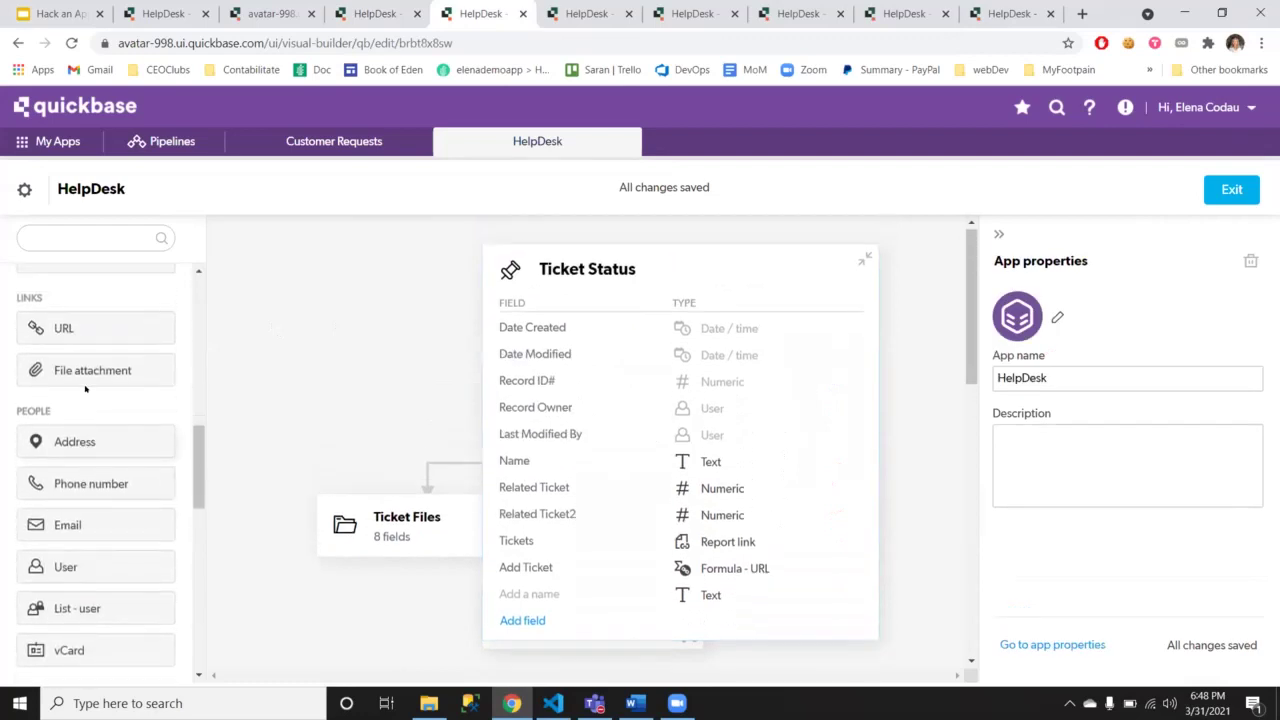
scroll(103, 433, down, 1)
scroll(103, 433, down, 3)
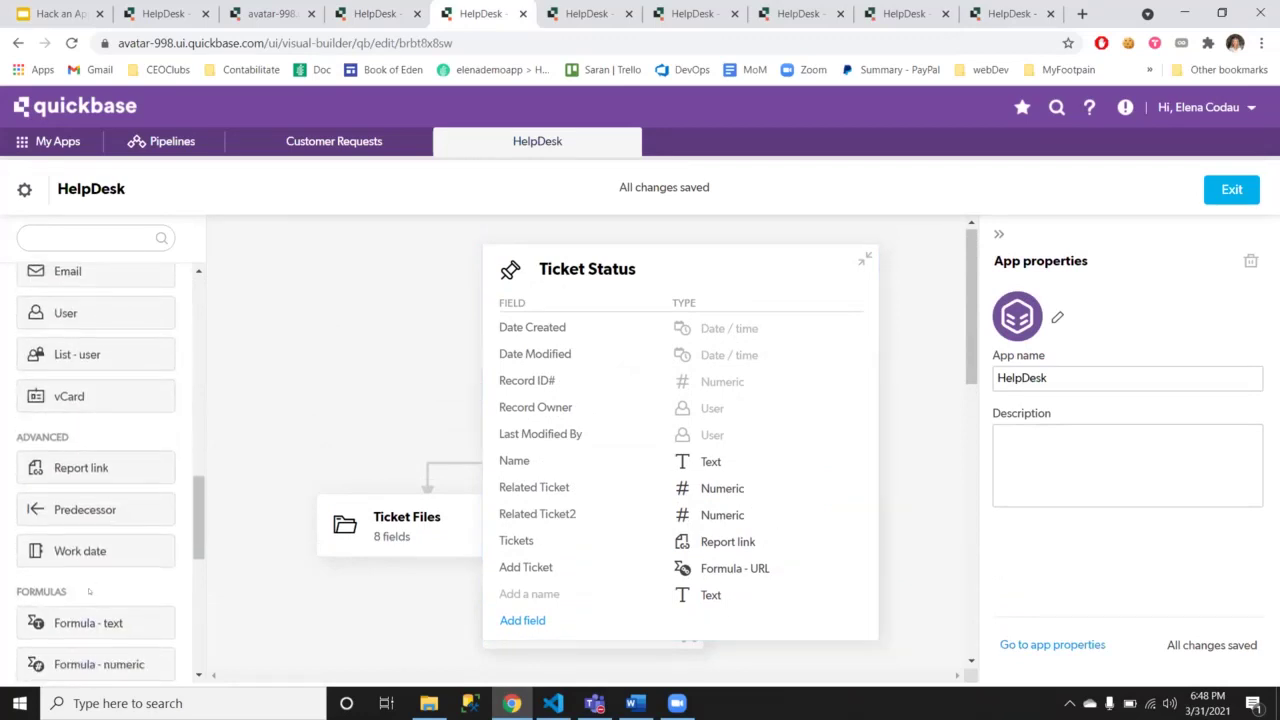
scroll(103, 520, down, 4)
scroll(103, 530, down, 1)
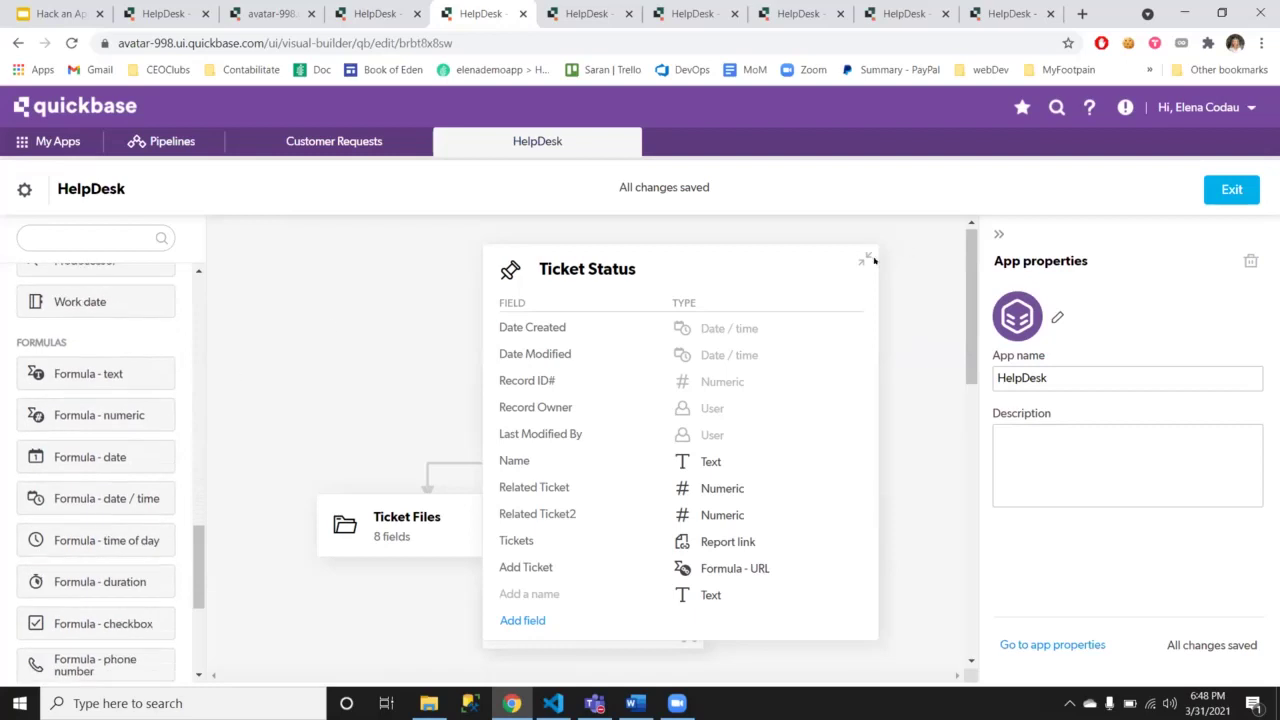
click(865, 258)
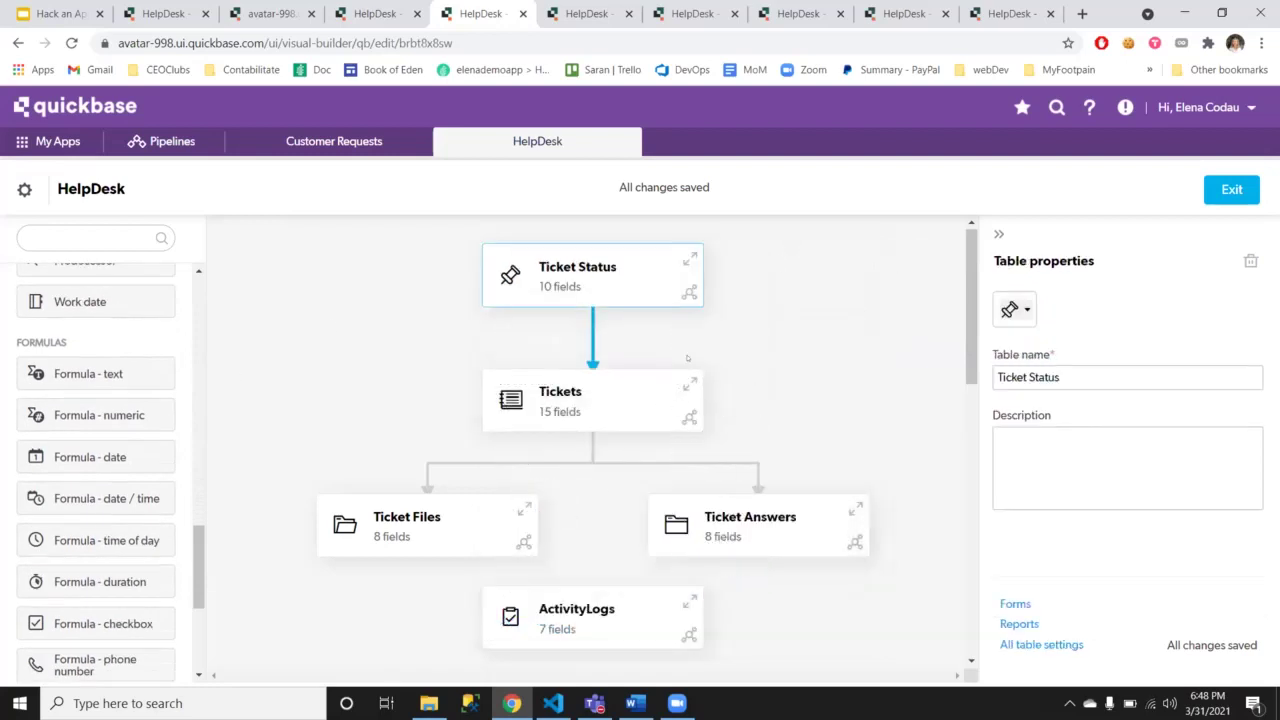
Step: Go to the Tickets table home and then the HelpDesk Roles settings listing six roles
scroll(378, 370, down, 1)
scroll(500, 362, up, 1)
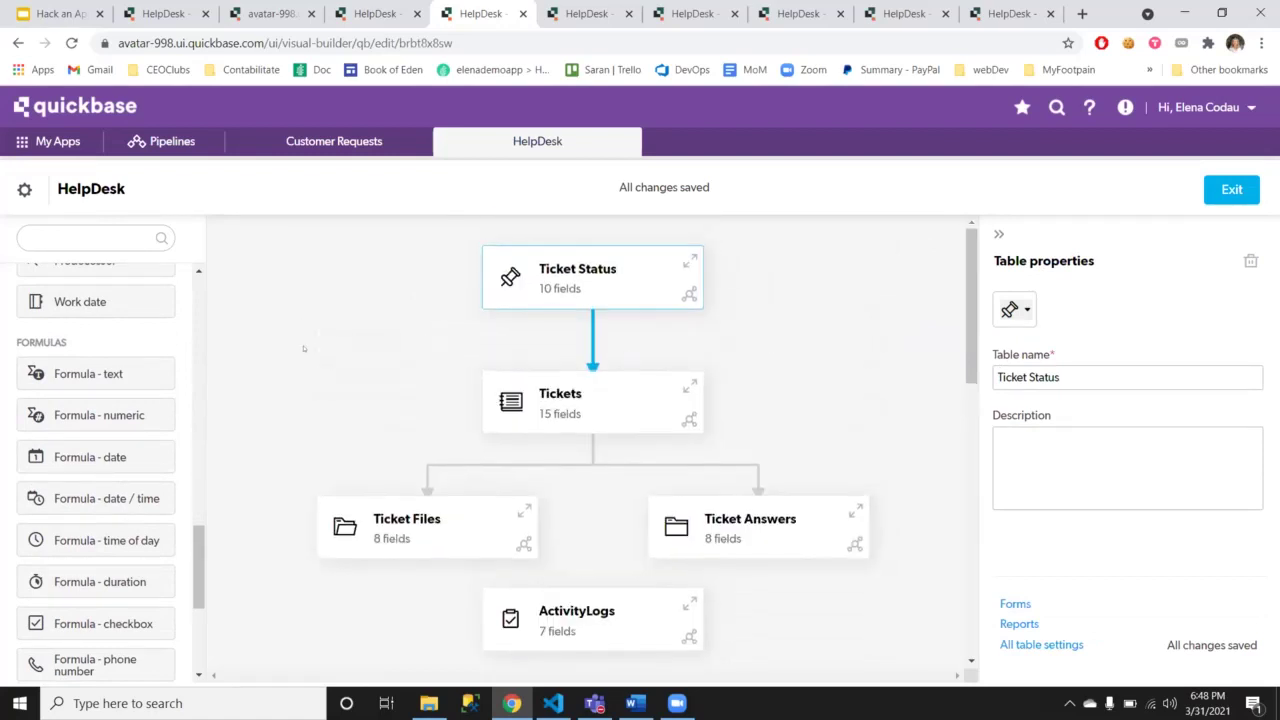
scroll(176, 476, up, 10)
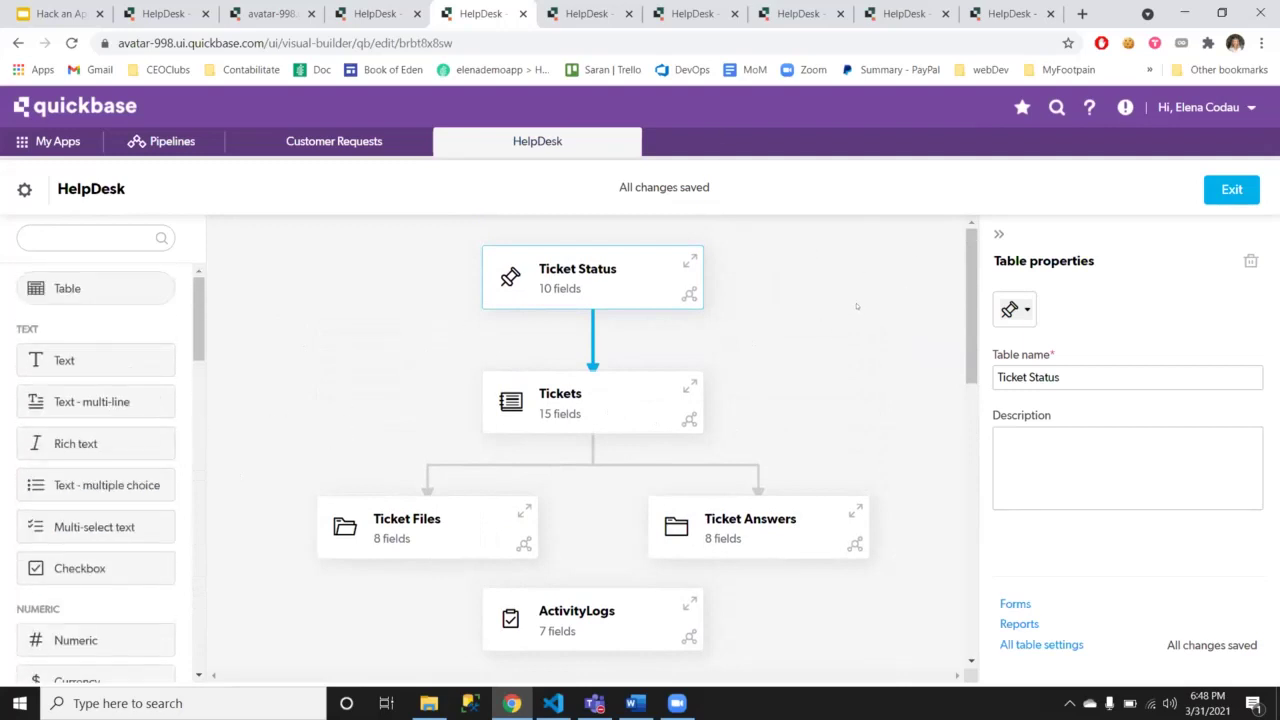
click(586, 13)
click(692, 13)
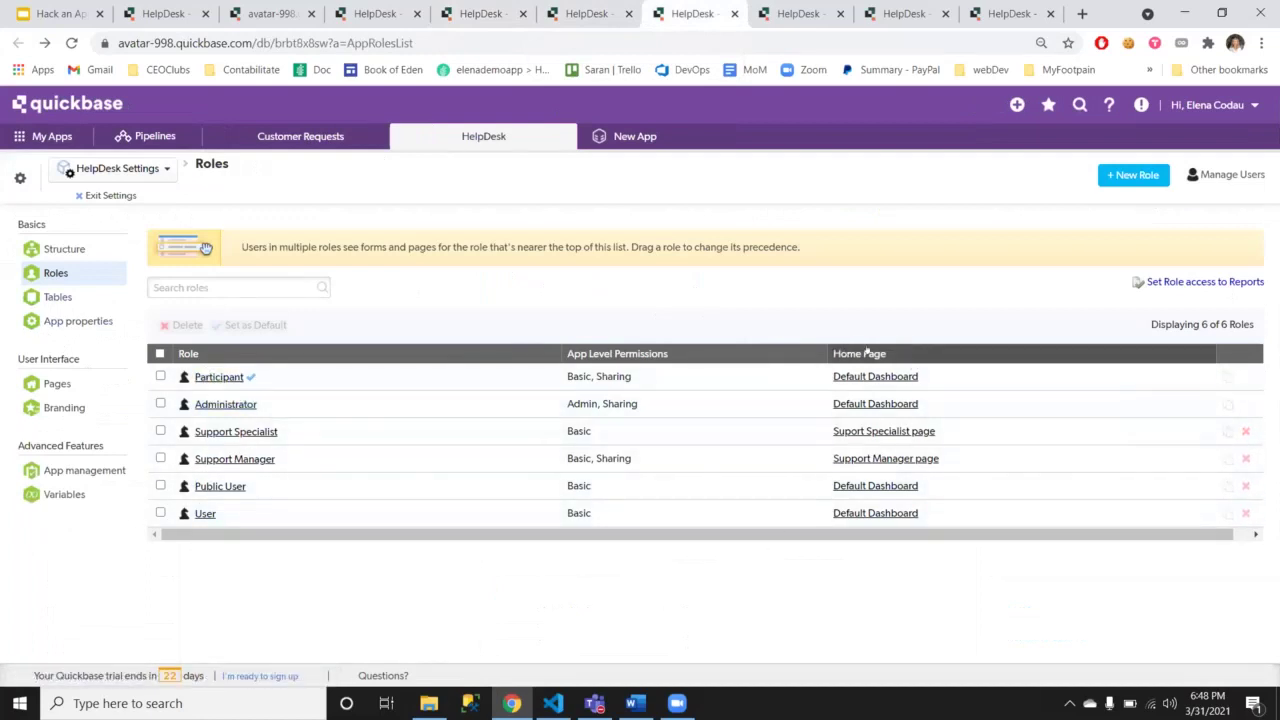
Step: Review the Support Specialist role, the Pages list and the settings Overview, then go to My Apps
click(891, 430)
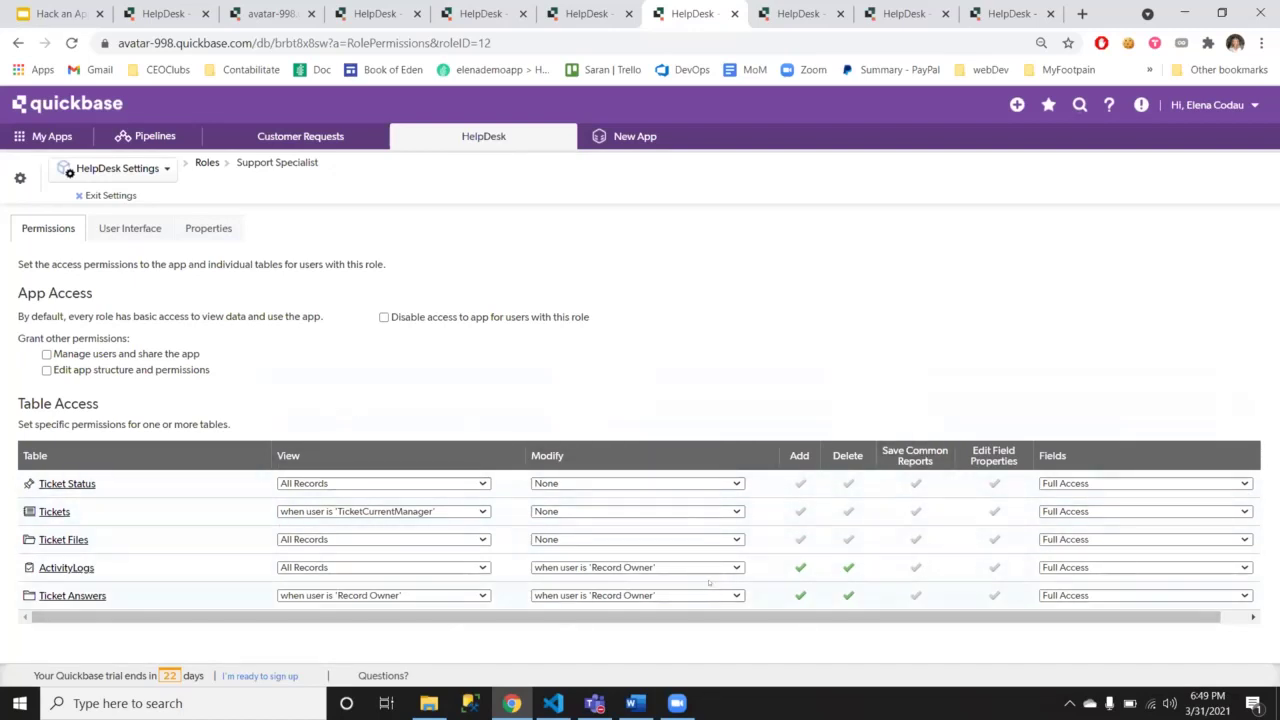
click(799, 13)
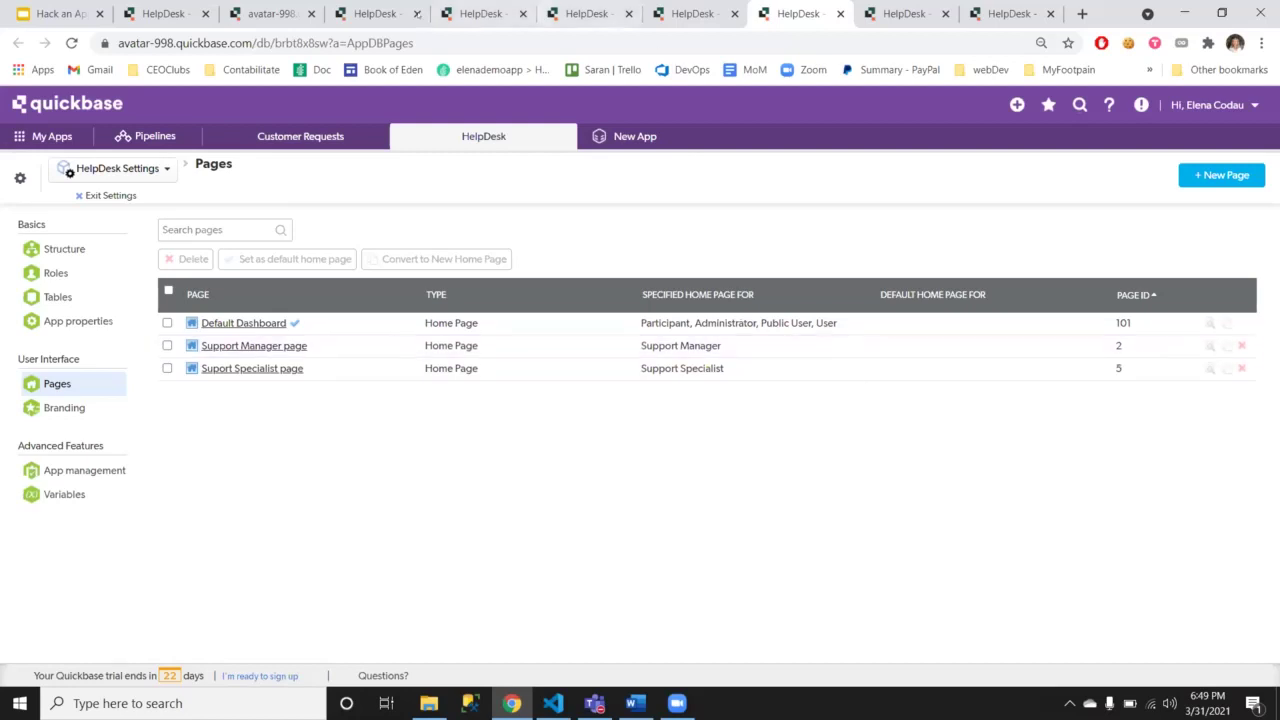
click(375, 13)
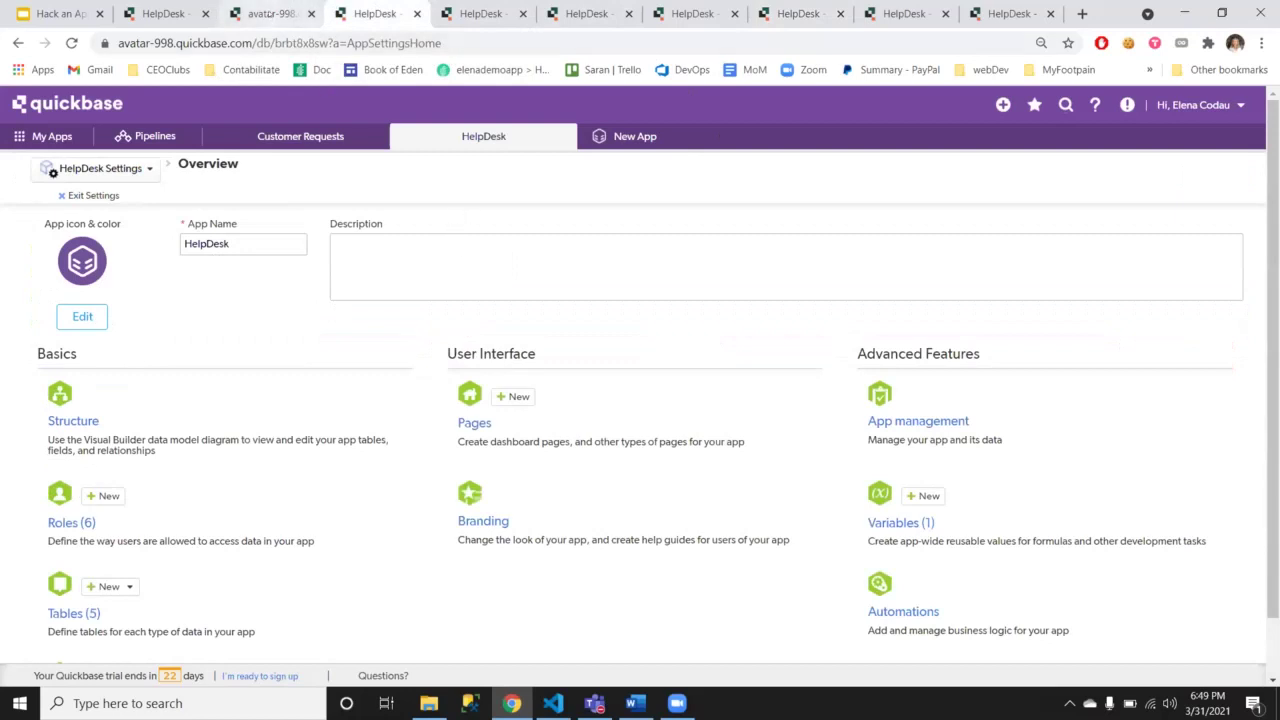
click(260, 16)
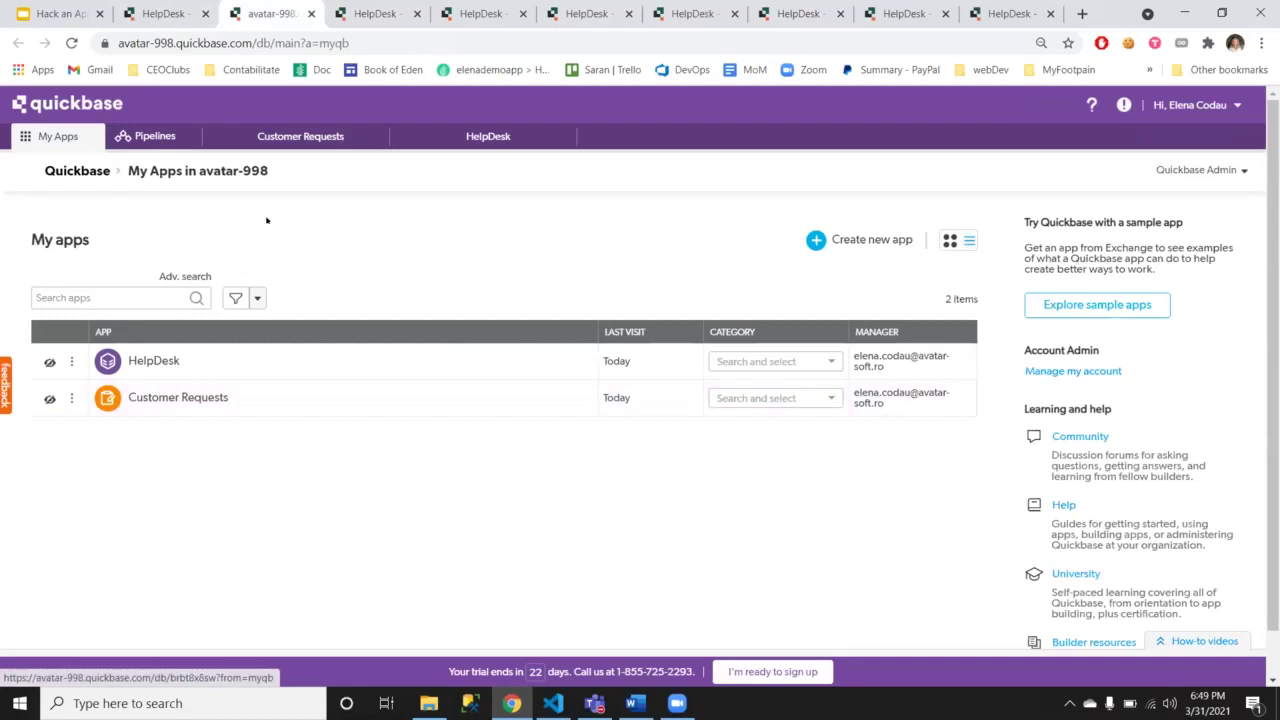
Step: Scroll the HelpDesk Default Dashboard past the status pie chart to the Tickets list, then start a New Ticket
click(175, 12)
scroll(330, 150, down, 1)
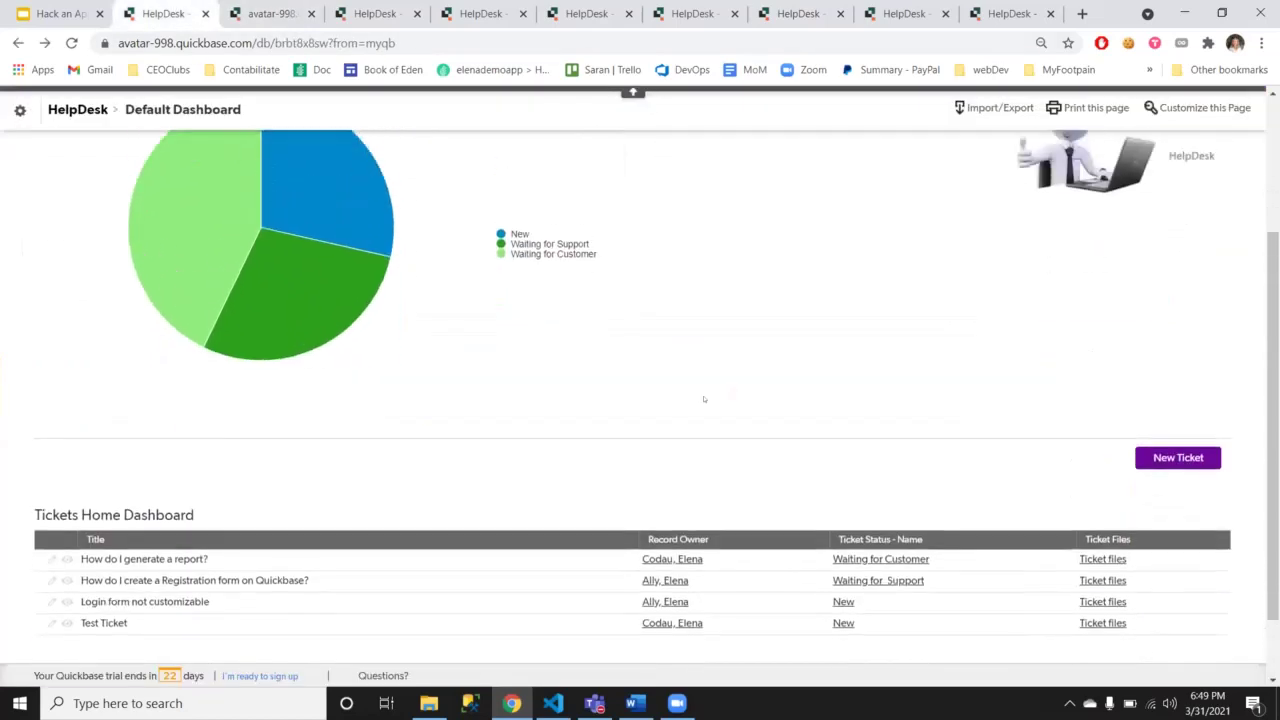
scroll(704, 399, down, 1)
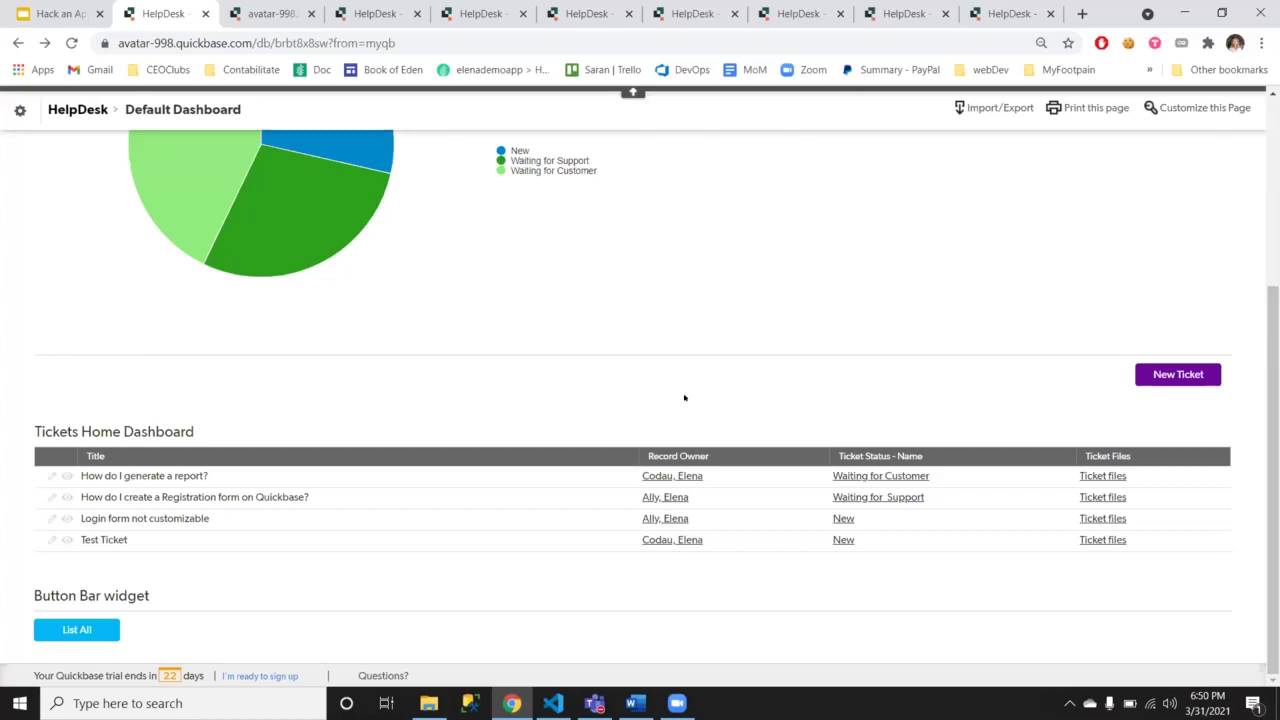
scroll(684, 398, up, 3)
scroll(632, 398, down, 2)
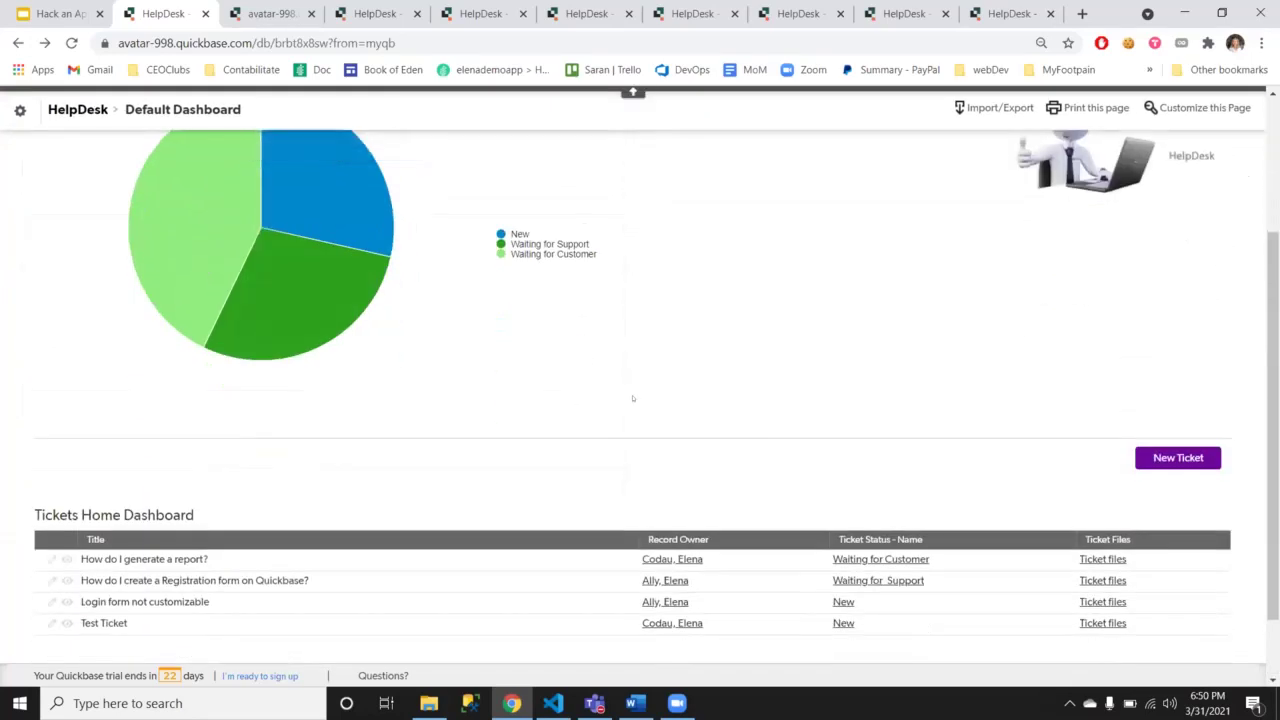
scroll(885, 387, down, 1)
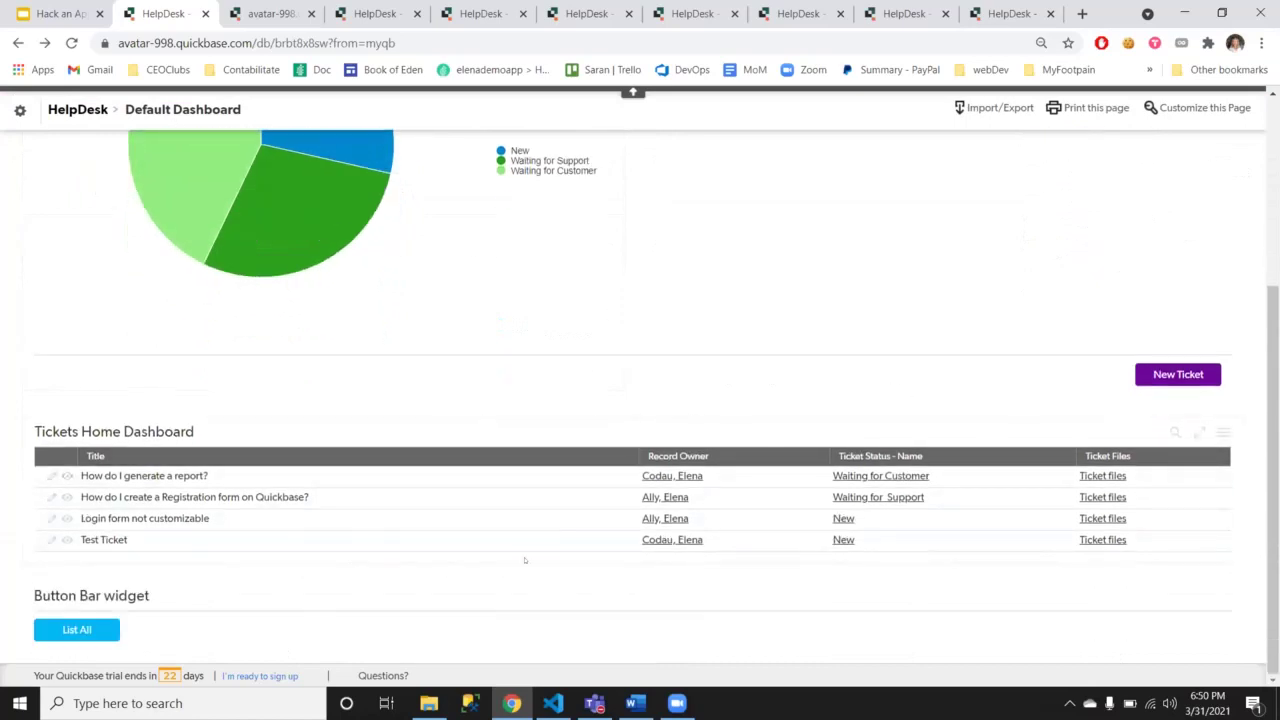
click(1178, 378)
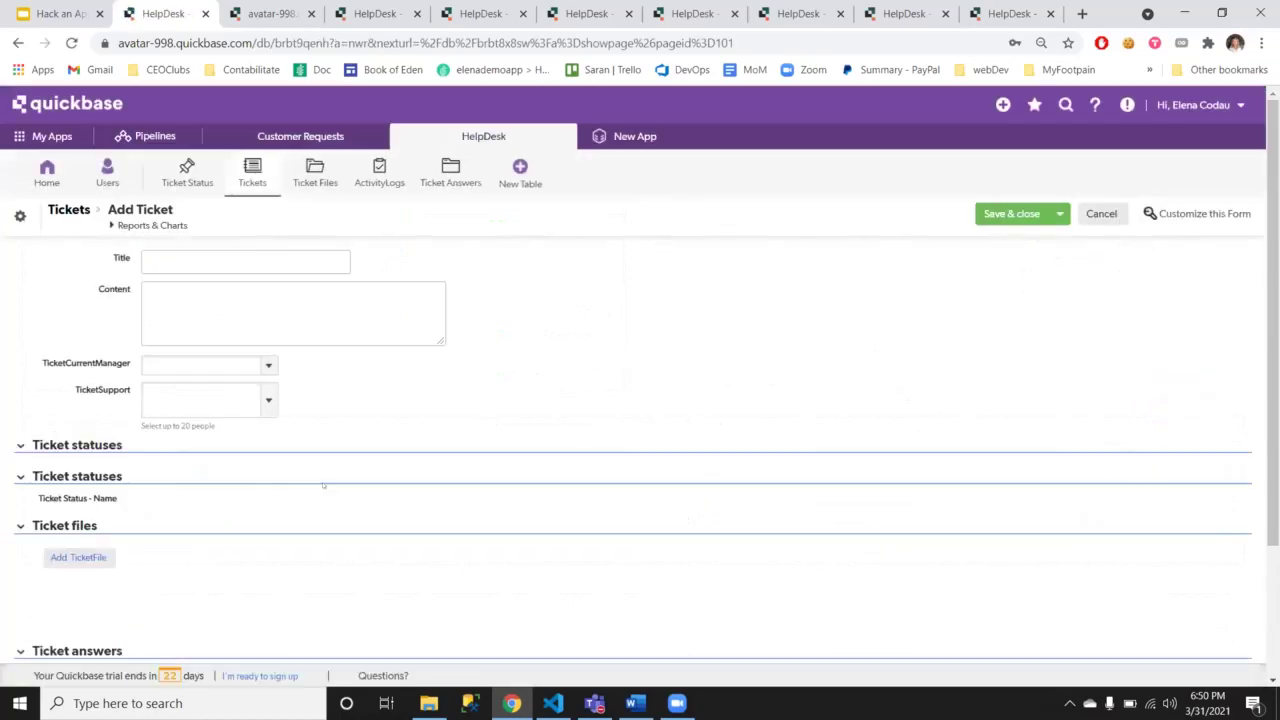
Step: Inspect the Add Ticket form's TicketCurrentManager and TicketSupport fields, then cancel the form
scroll(290, 400, down, 1)
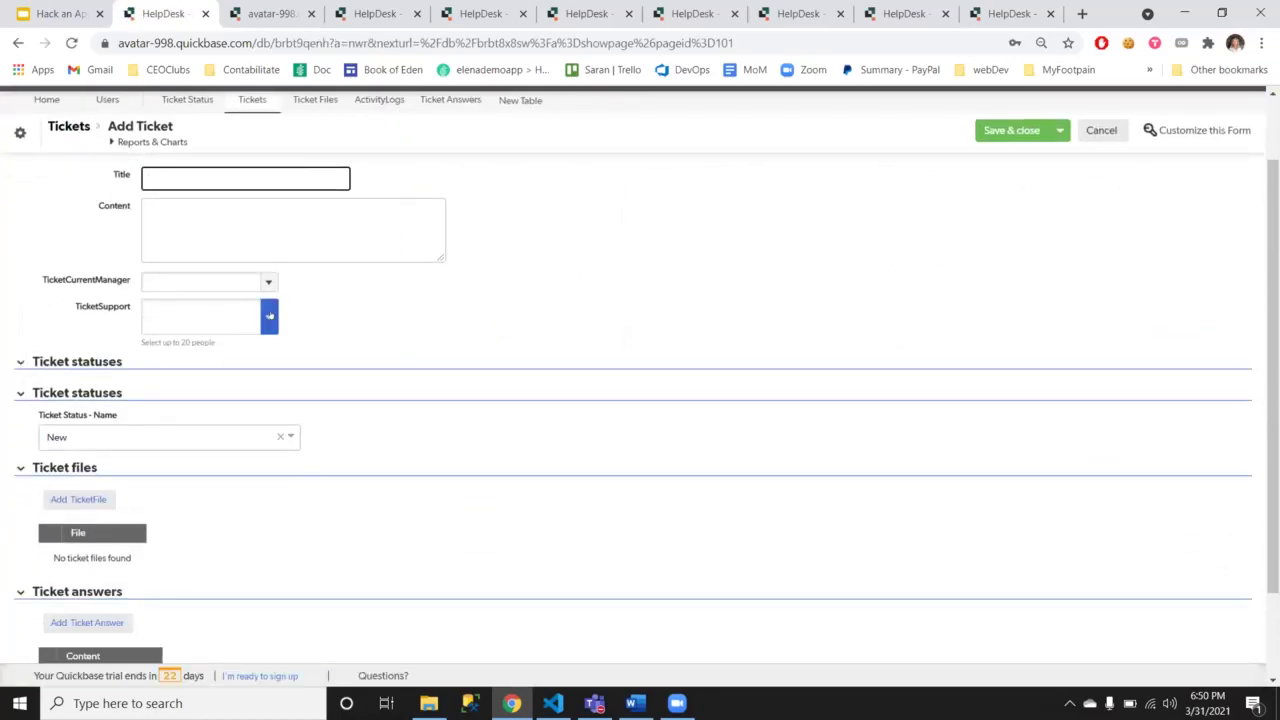
drag(80, 280, 88, 314)
double_click(88, 312)
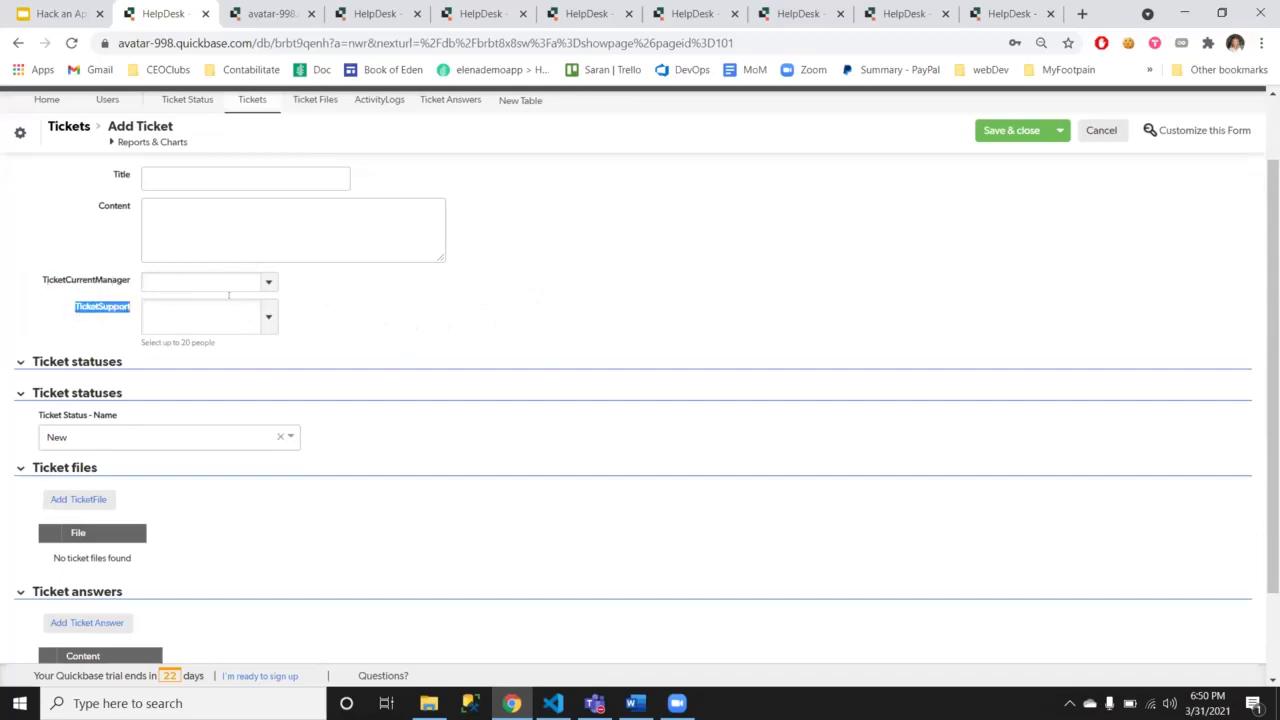
scroll(380, 314, down, 2)
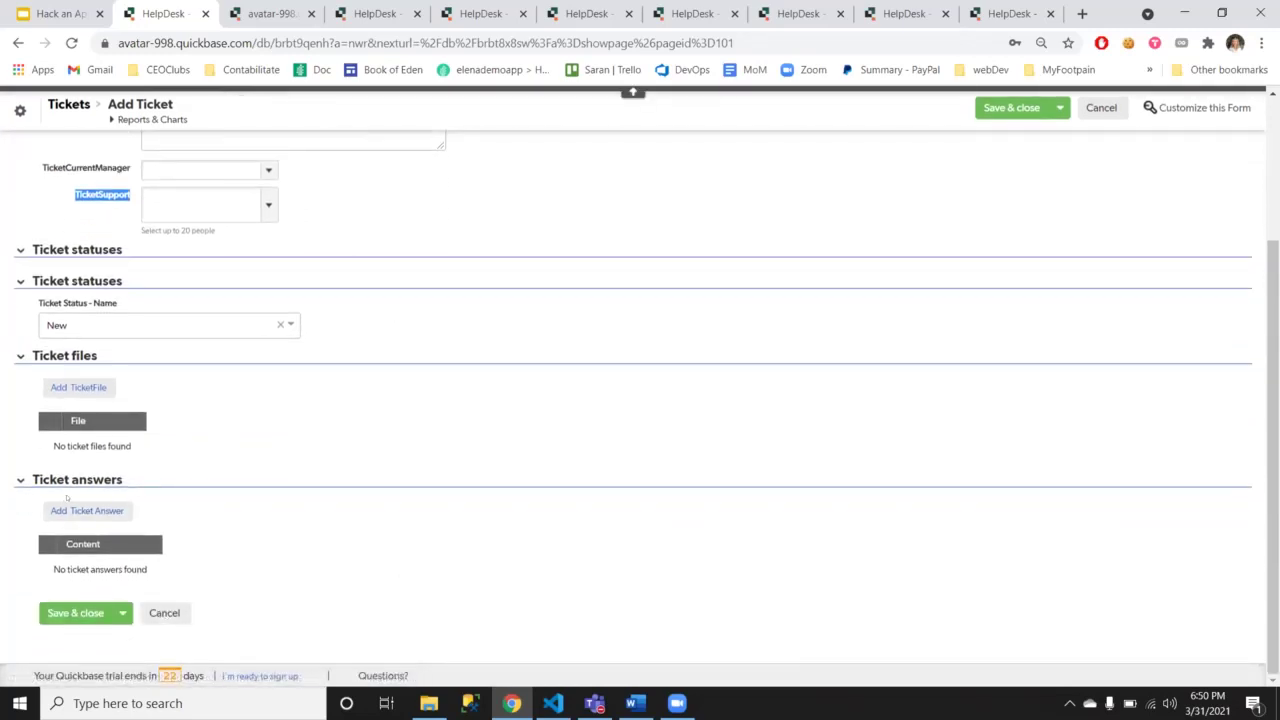
click(164, 613)
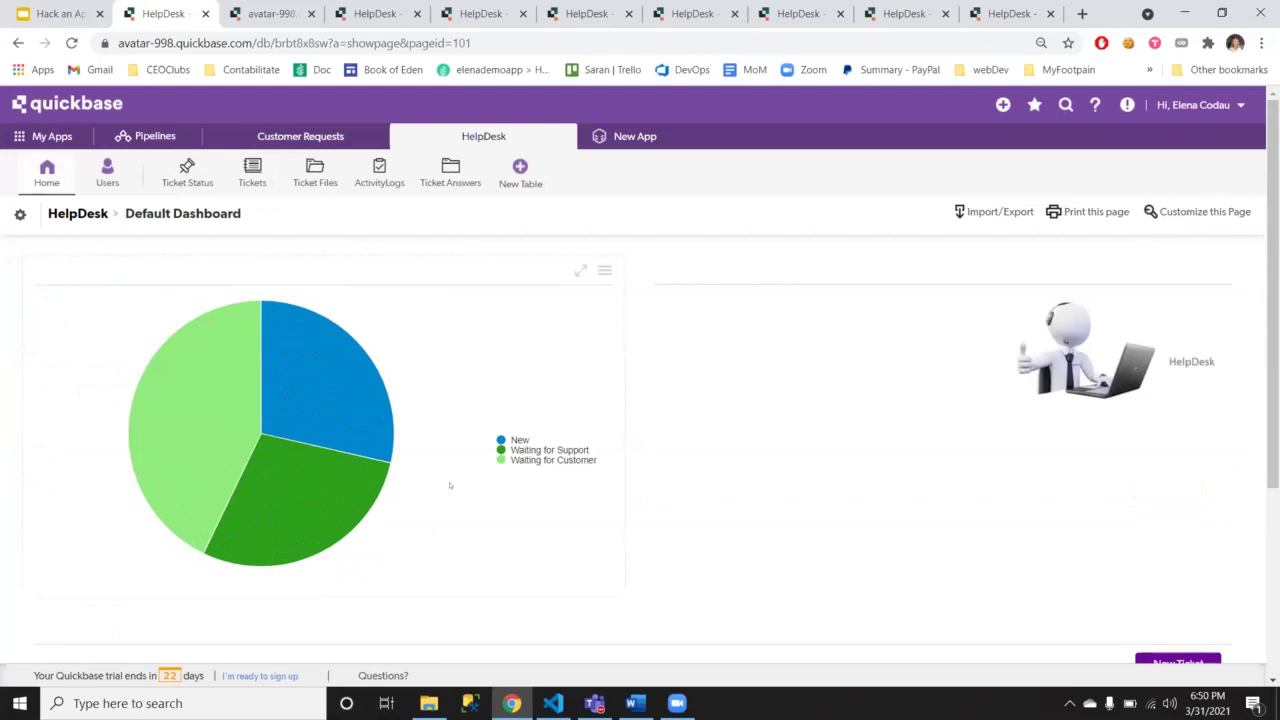
scroll(805, 382, down, 2)
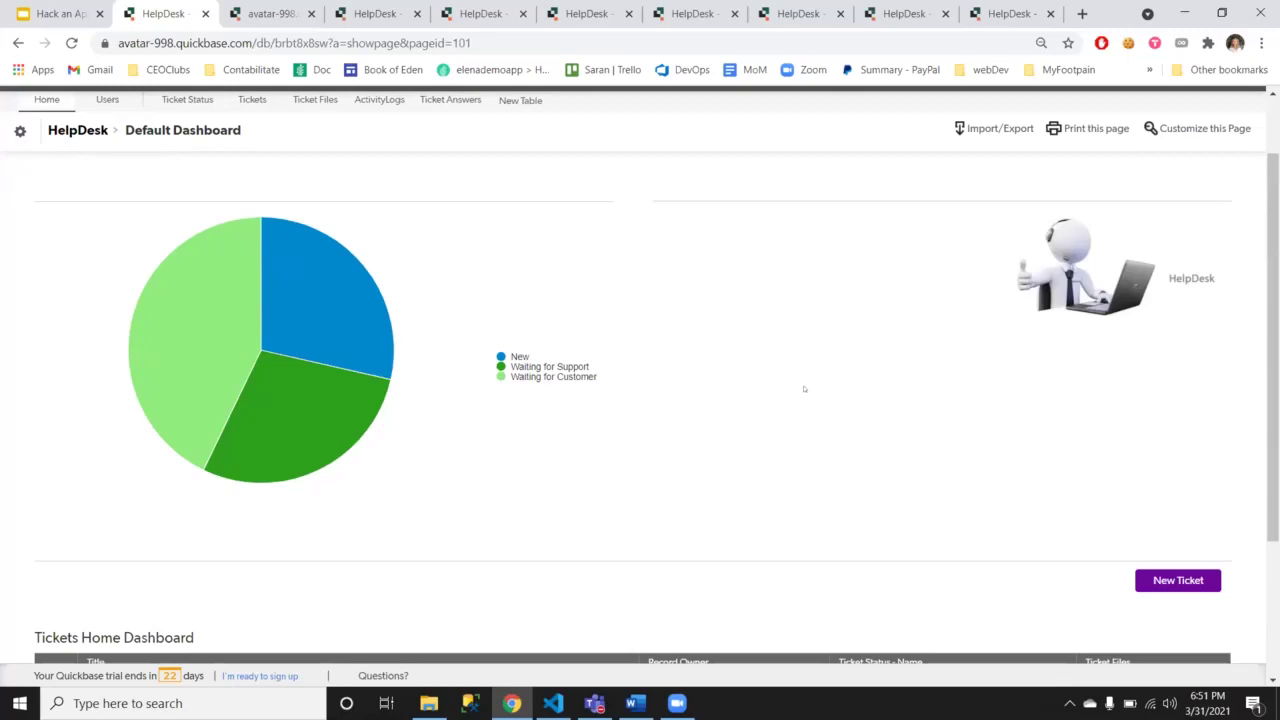
scroll(804, 395, down, 3)
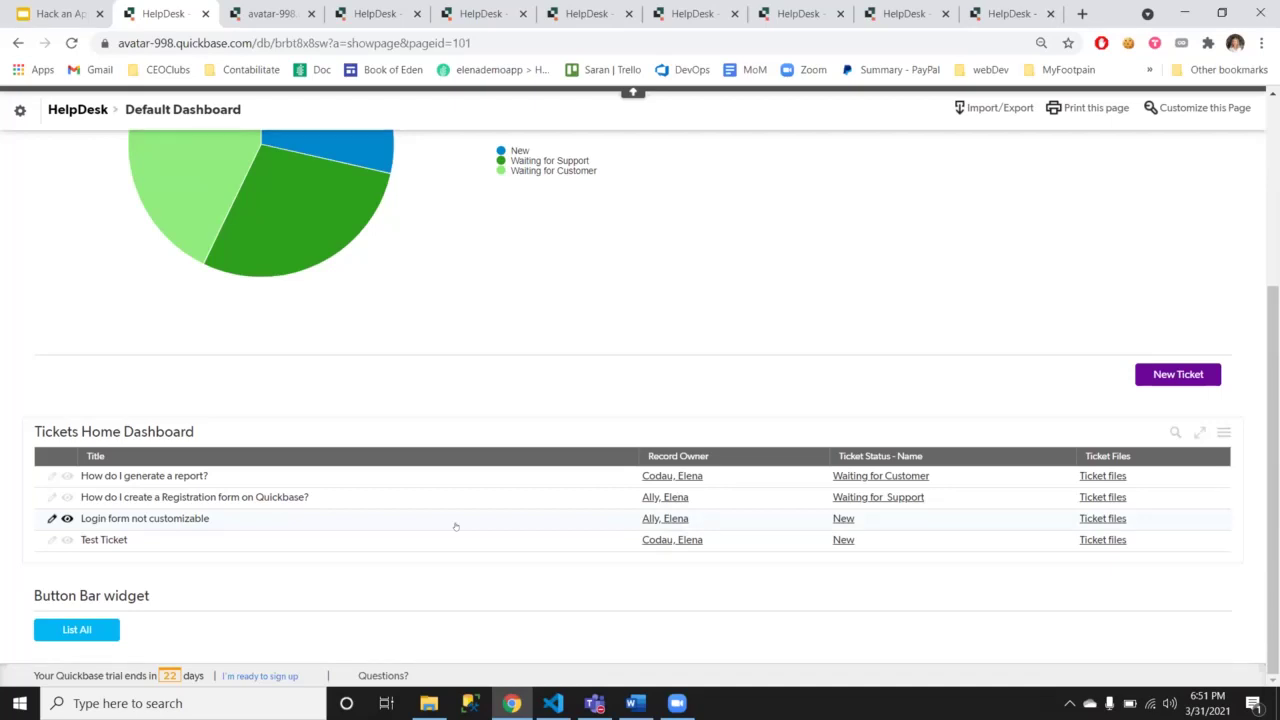
scroll(290, 180, up, 1)
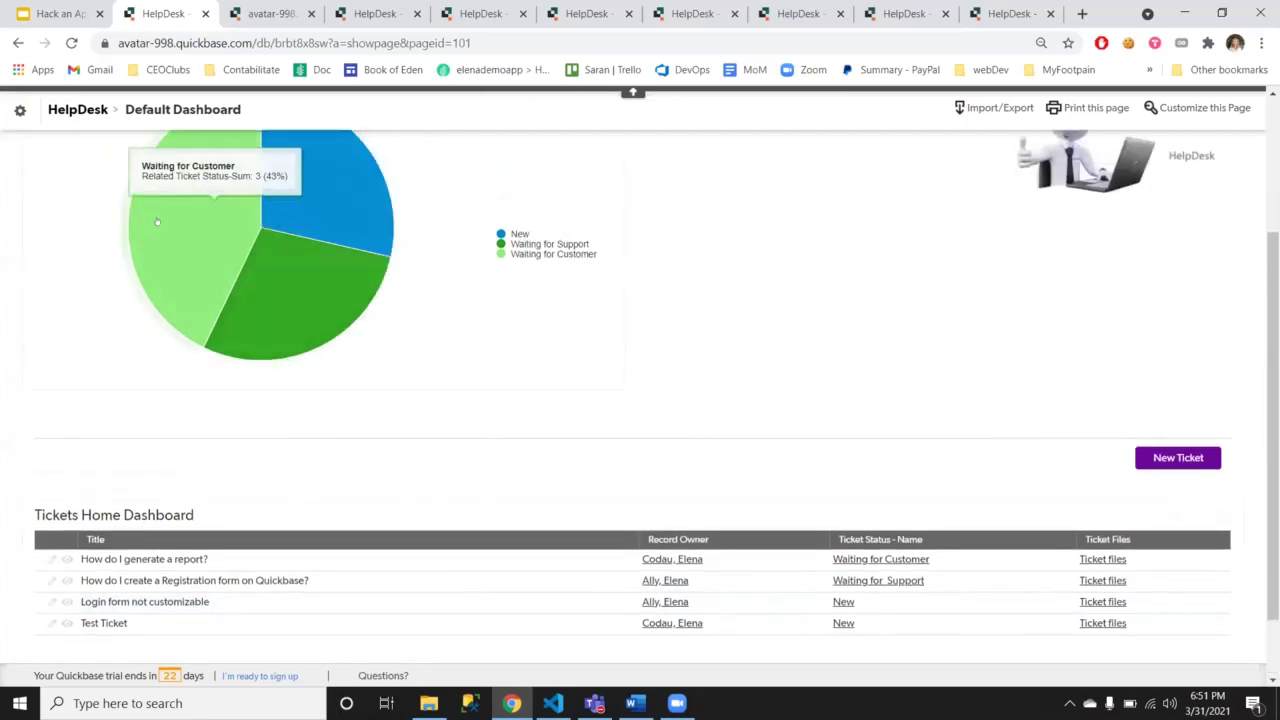
scroll(295, 328, up, 1)
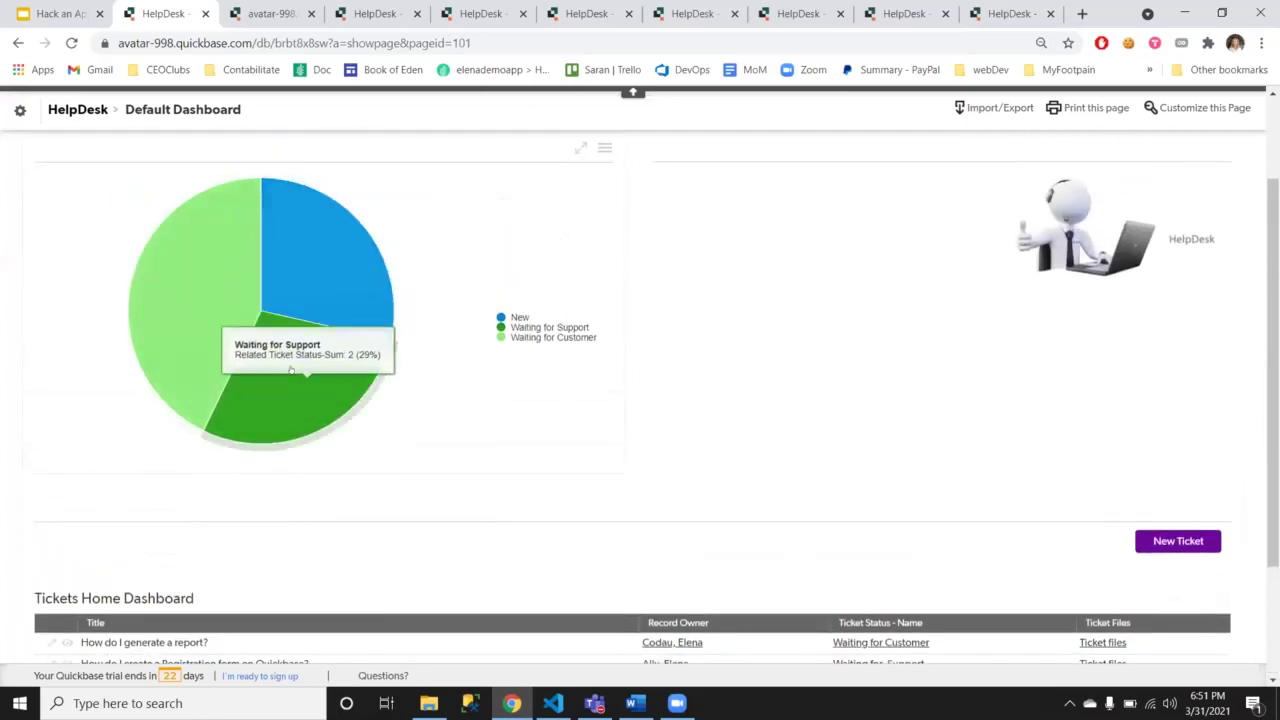
scroll(300, 330, up, 1)
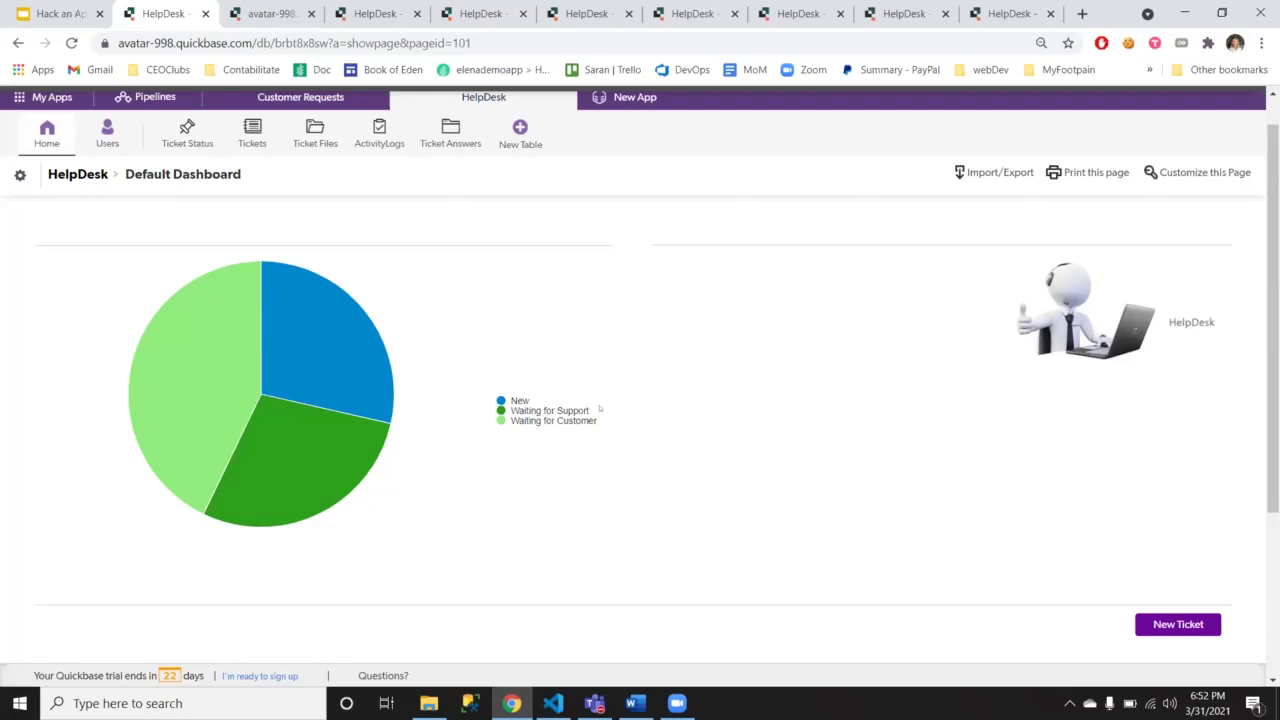
scroll(514, 407, down, 3)
scroll(291, 409, up, 2)
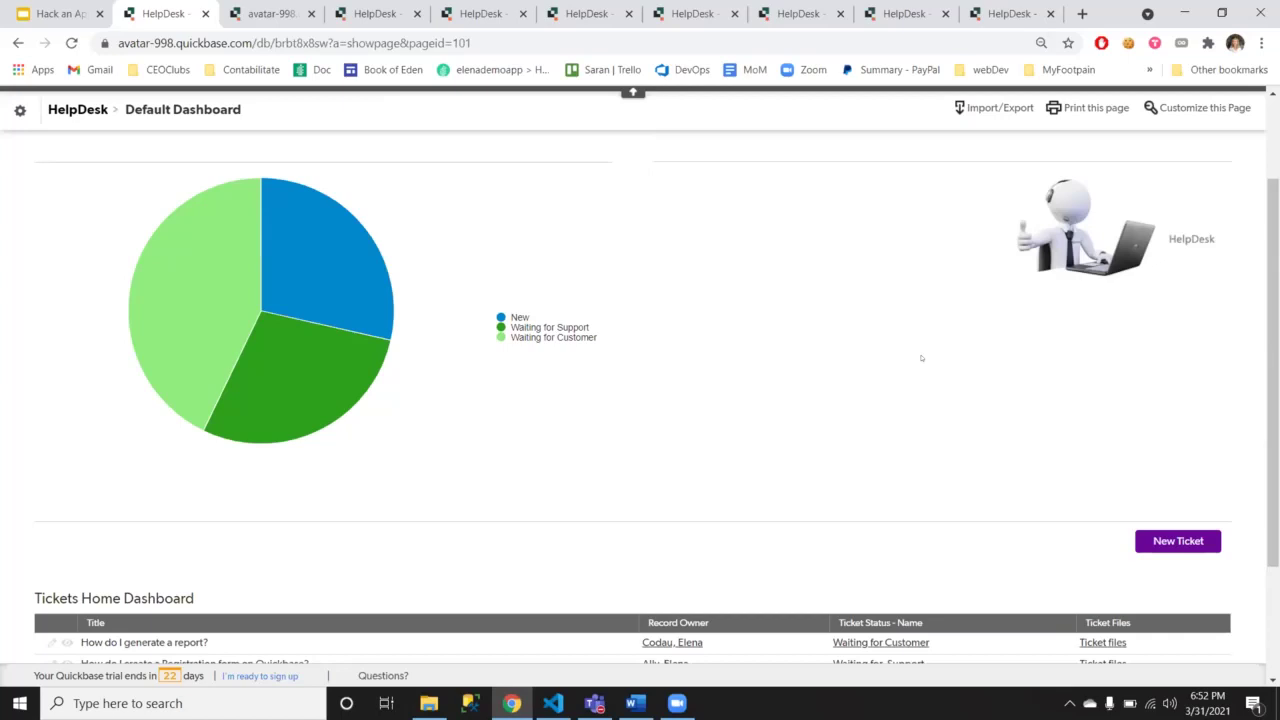
scroll(915, 375, down, 2)
scroll(903, 389, up, 1)
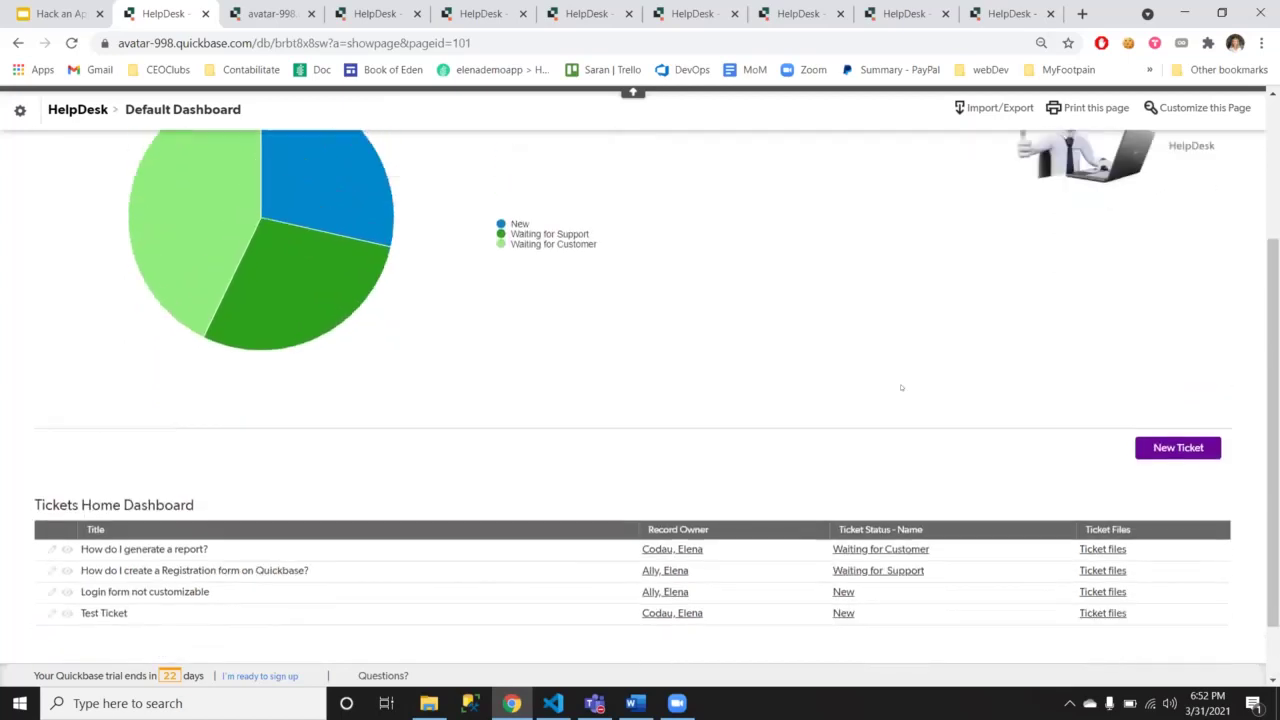
scroll(903, 389, down, 1)
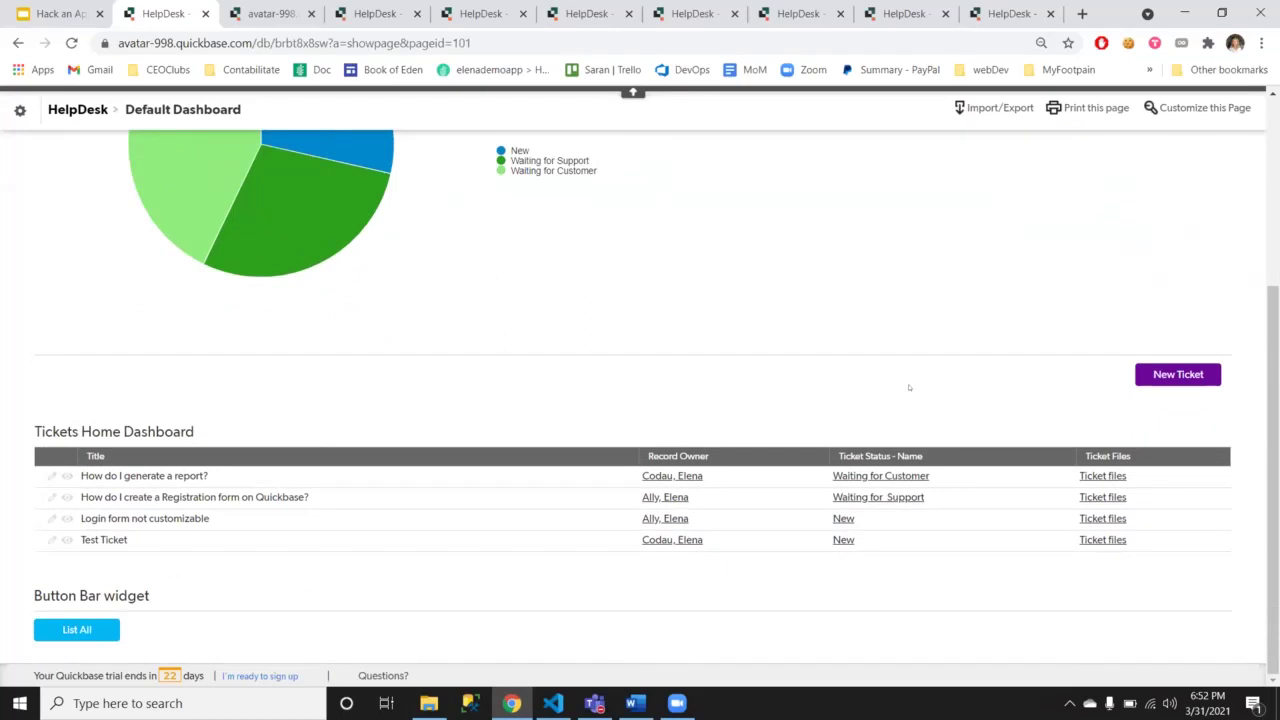
scroll(909, 387, up, 3)
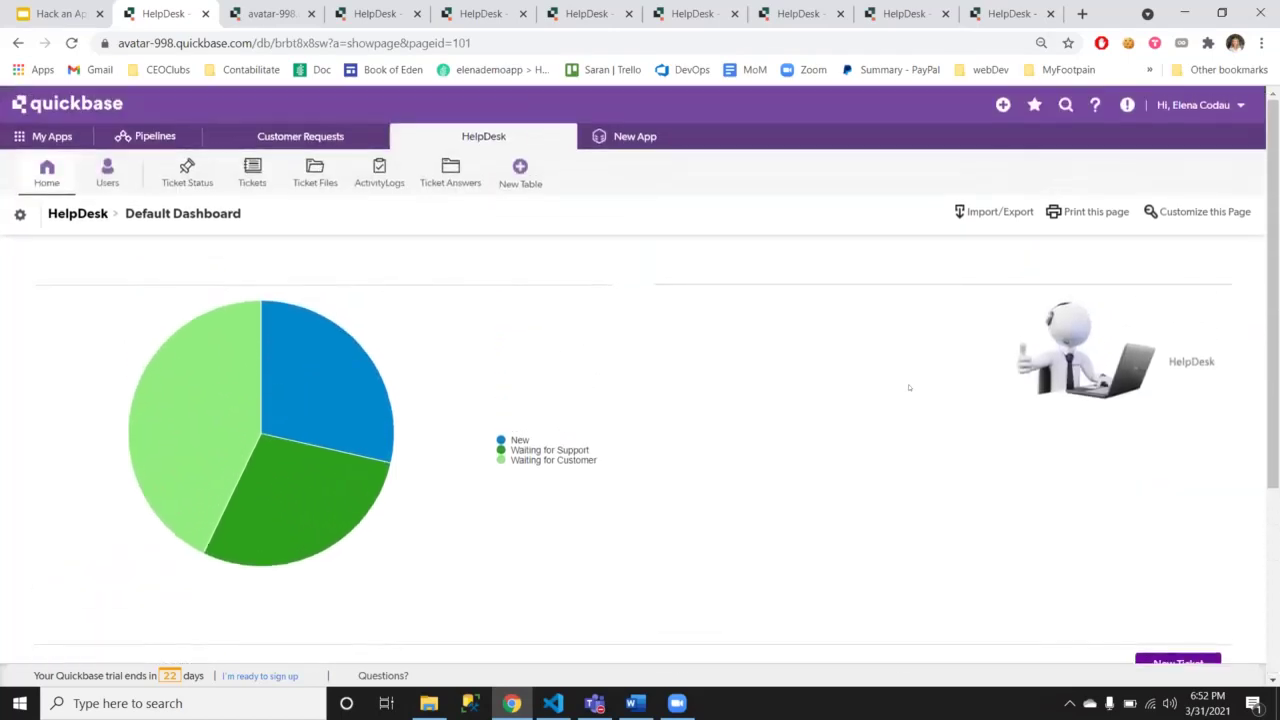